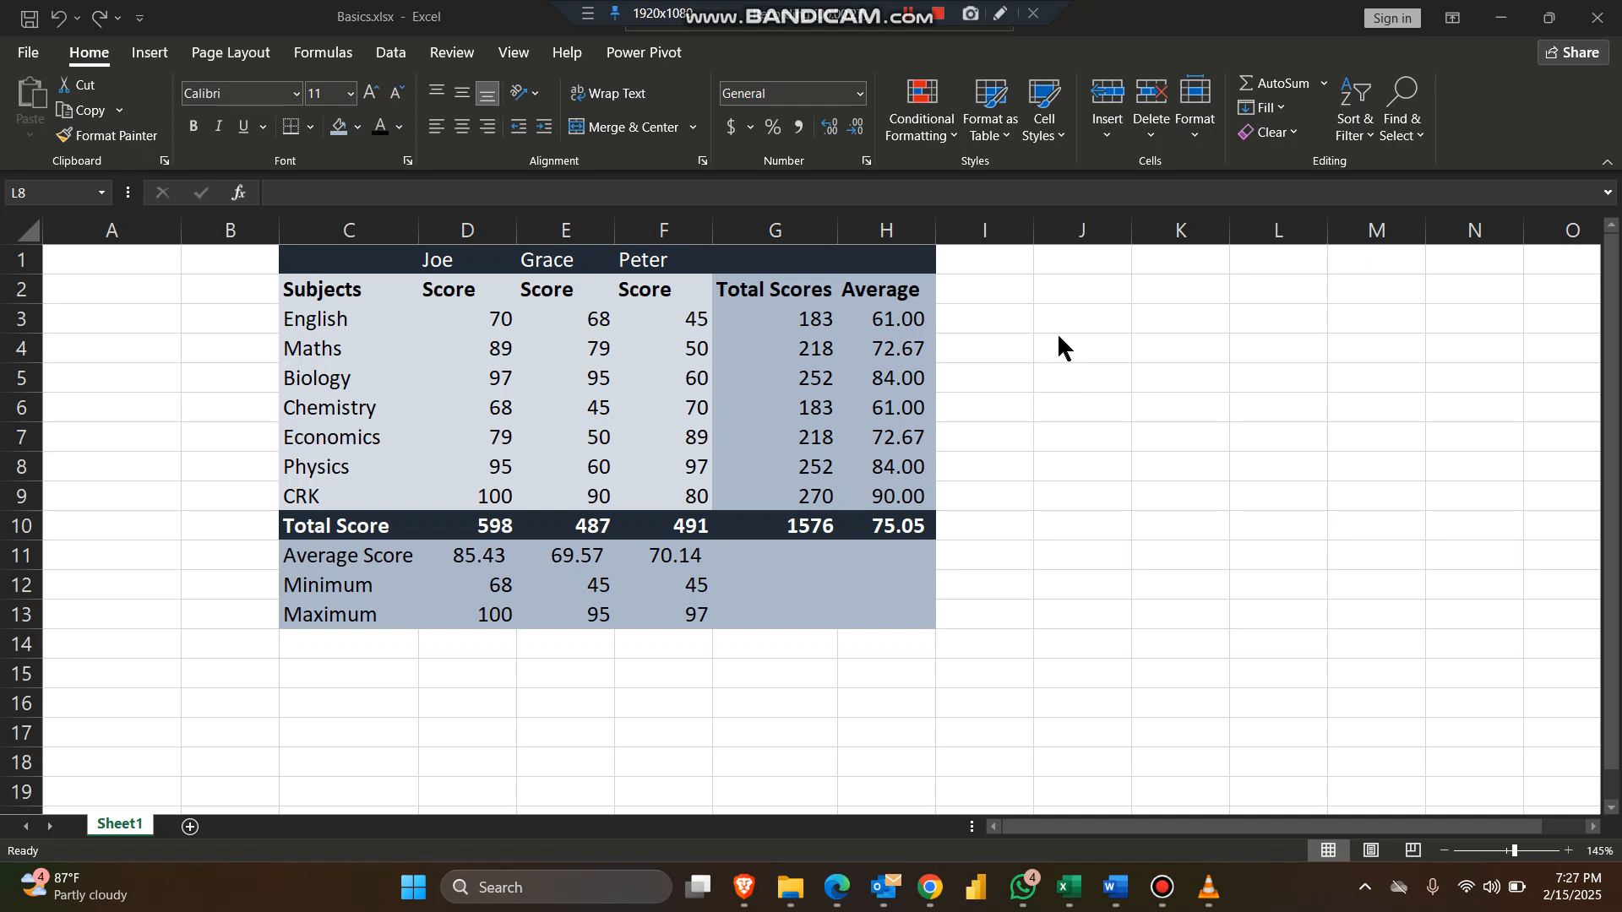
Step: Enter a COUNT formula in cell C15 that counts the range C3:C9 of subject names
{"action": "scroll", "coordinate": [1059, 337], "scroll_direction": "down", "scroll_amount": 1}
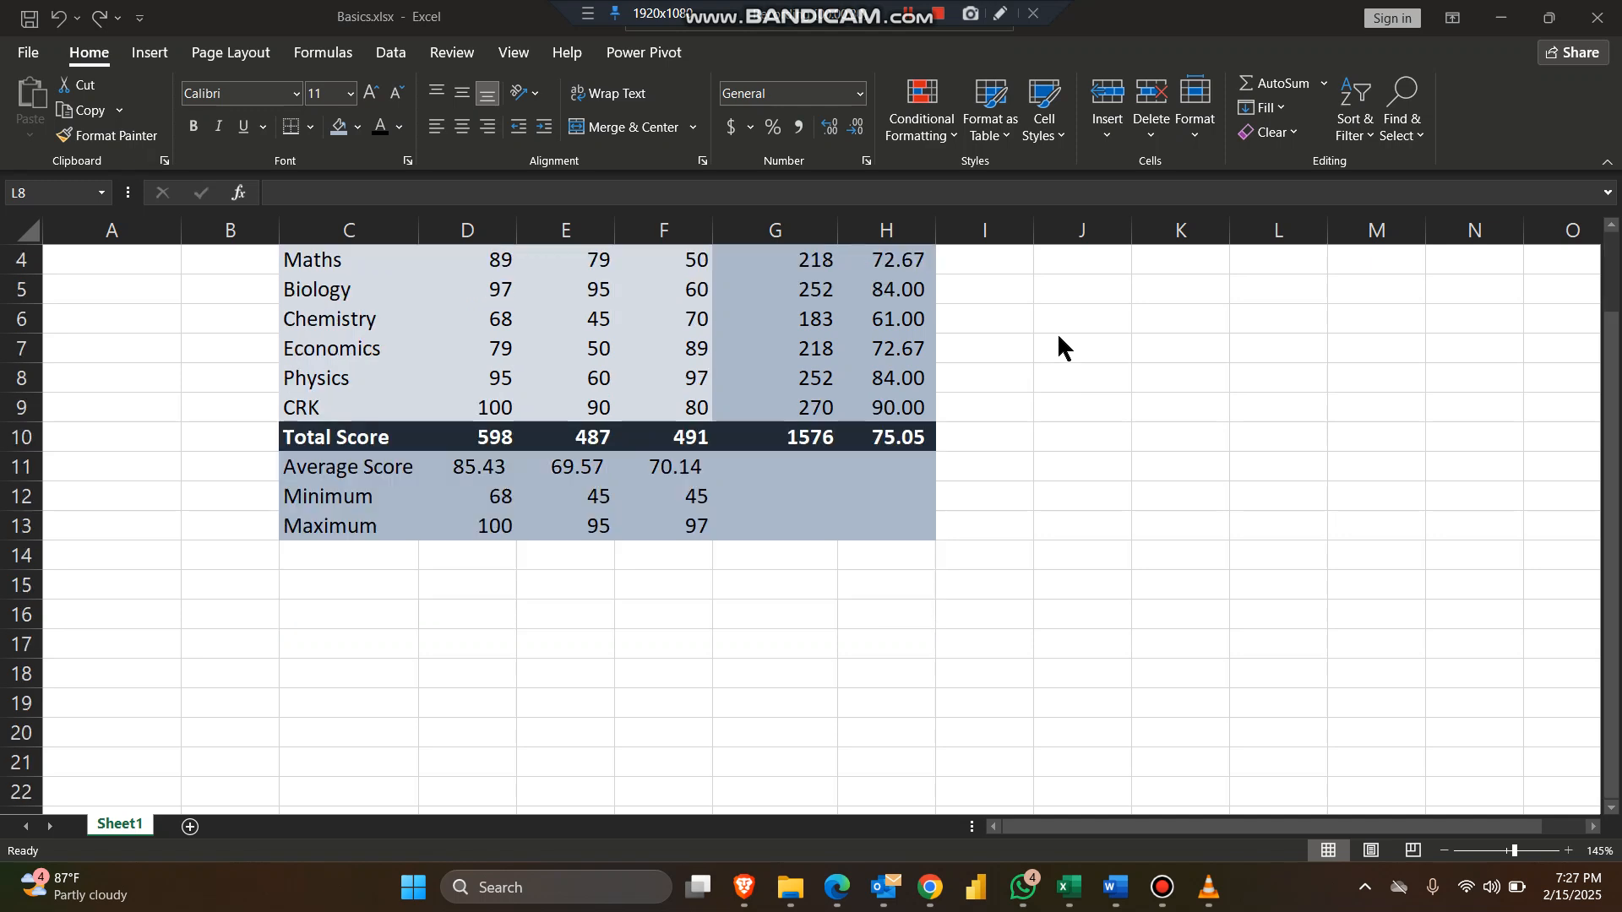
{"action": "scroll", "coordinate": [1058, 338], "scroll_direction": "up", "scroll_amount": 1}
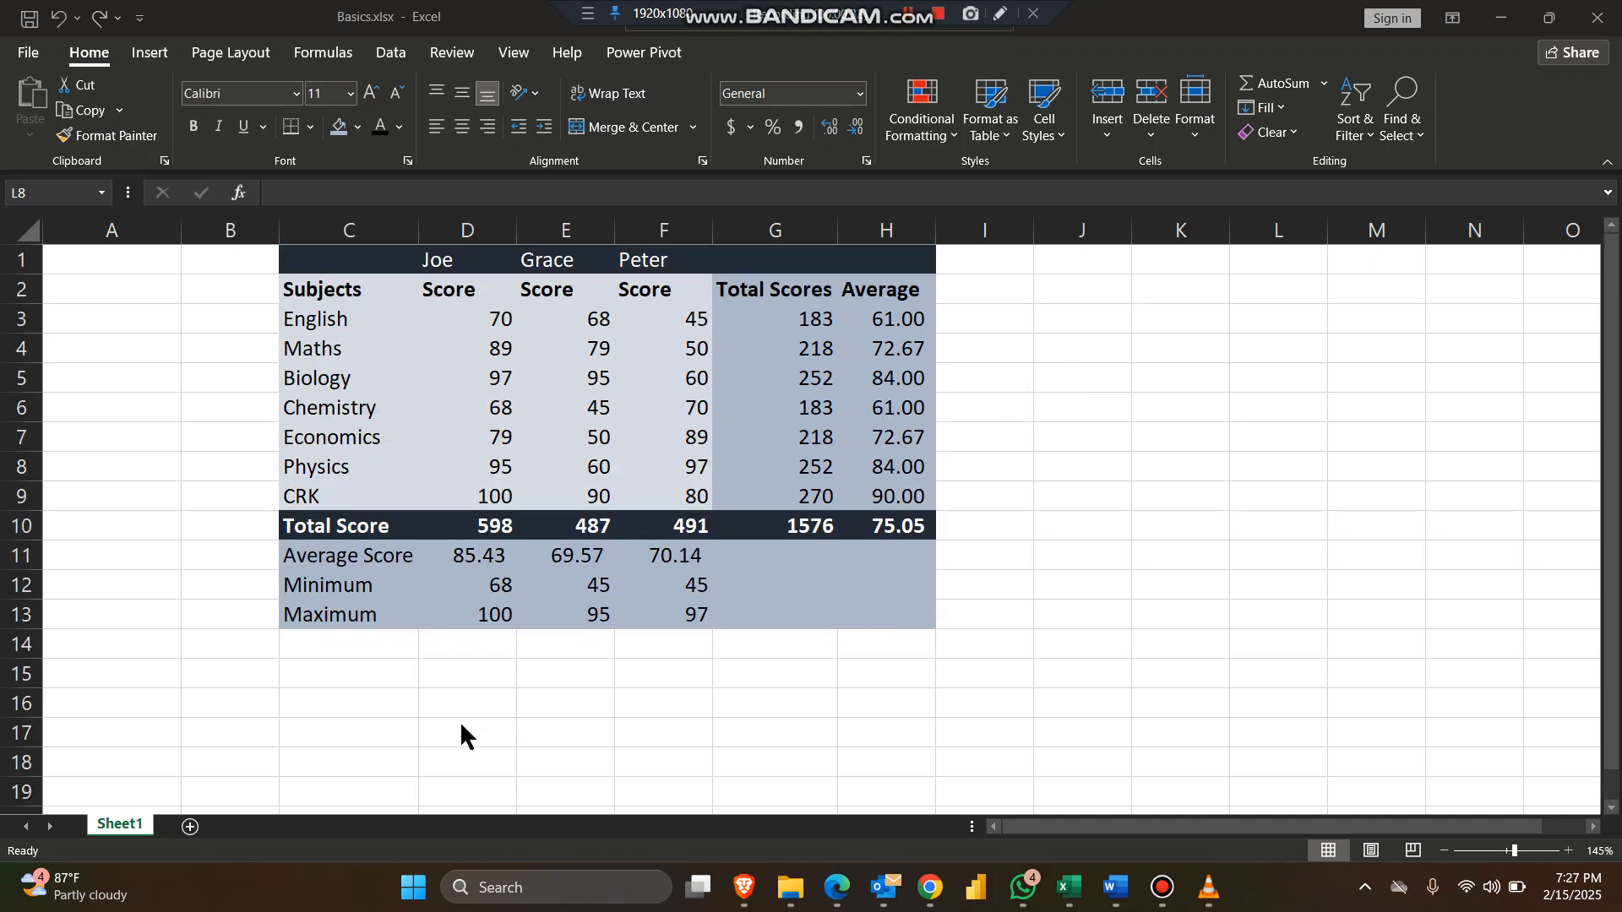
{"action": "left_click", "coordinate": [376, 671]}
{"action": "left_click_drag", "start_coordinate": [453, 682], "coordinate": [448, 701]}
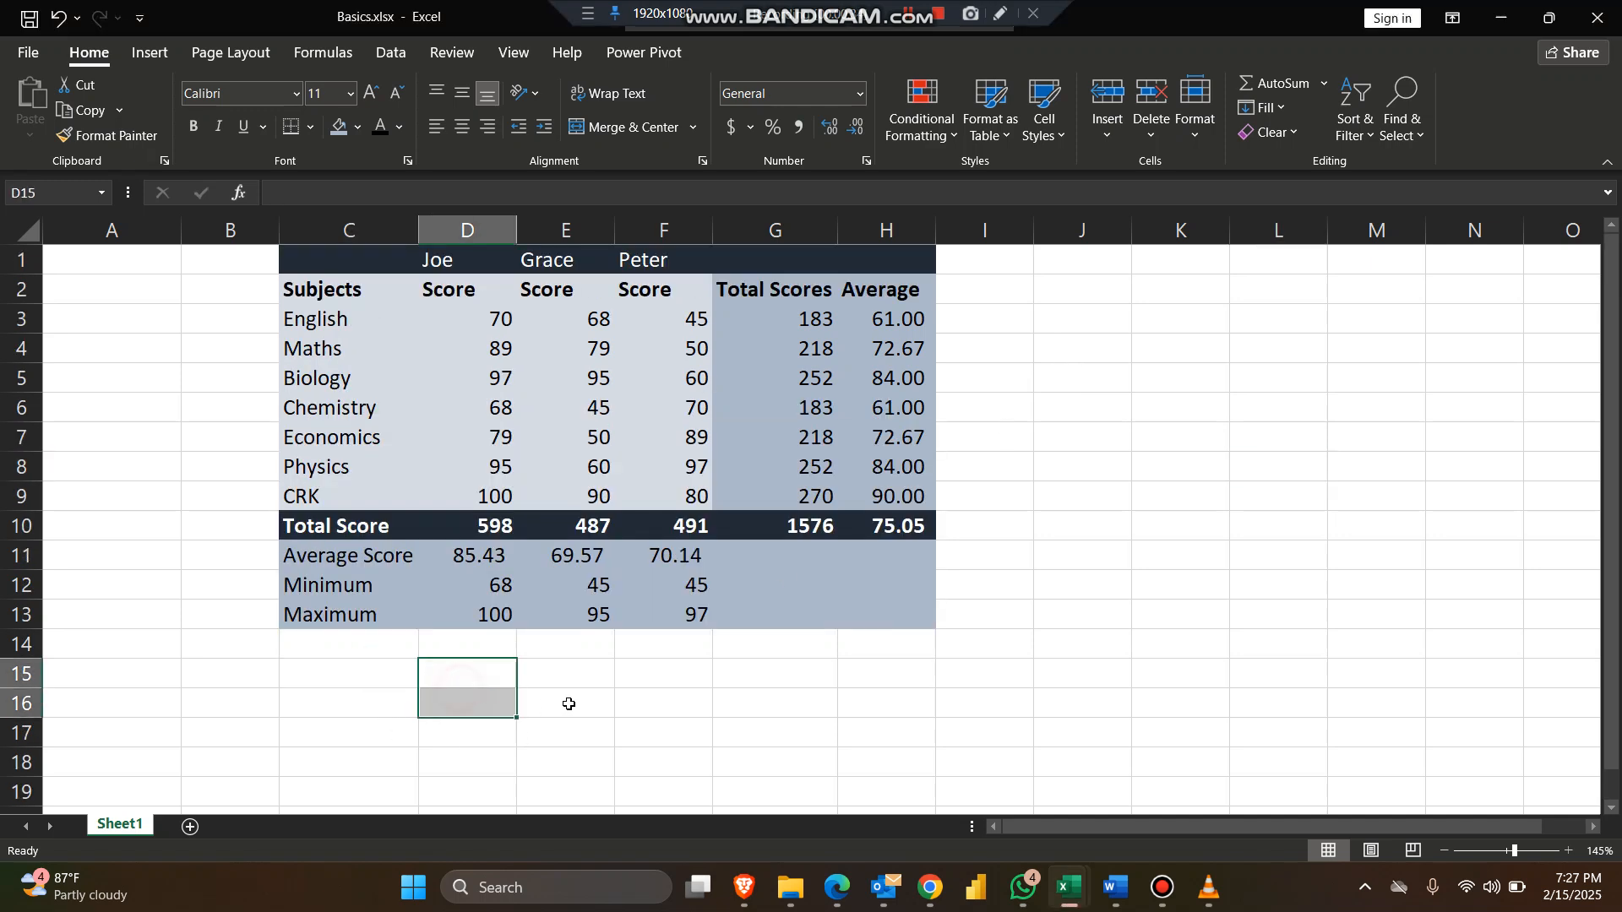
{"action": "left_click", "coordinate": [365, 676]}
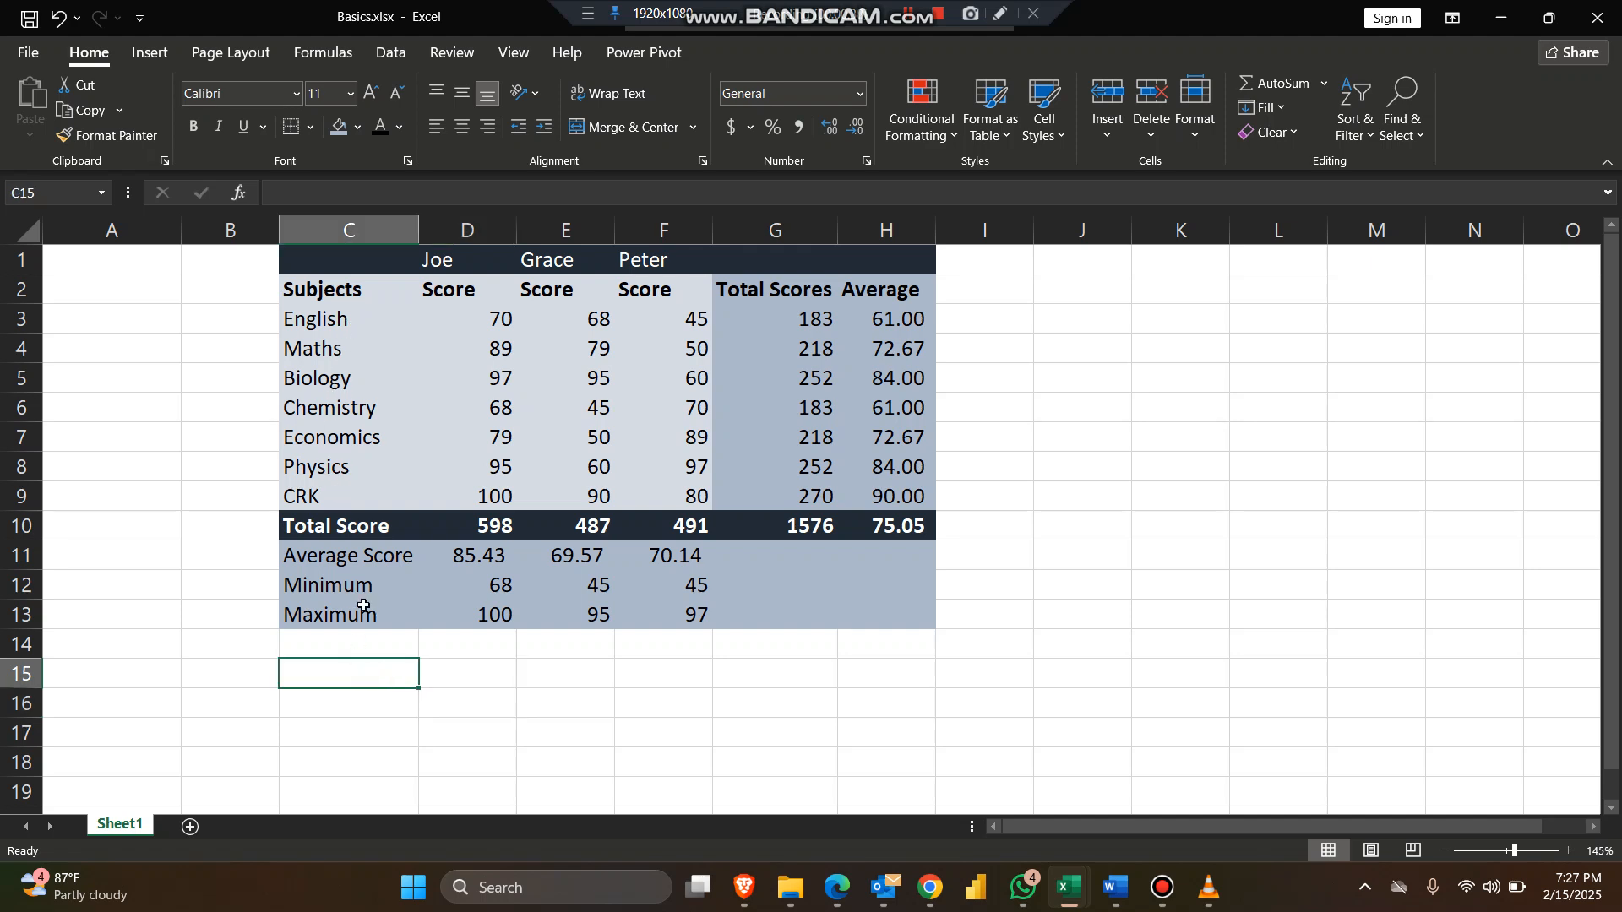
{"action": "type", "text": "=c"}
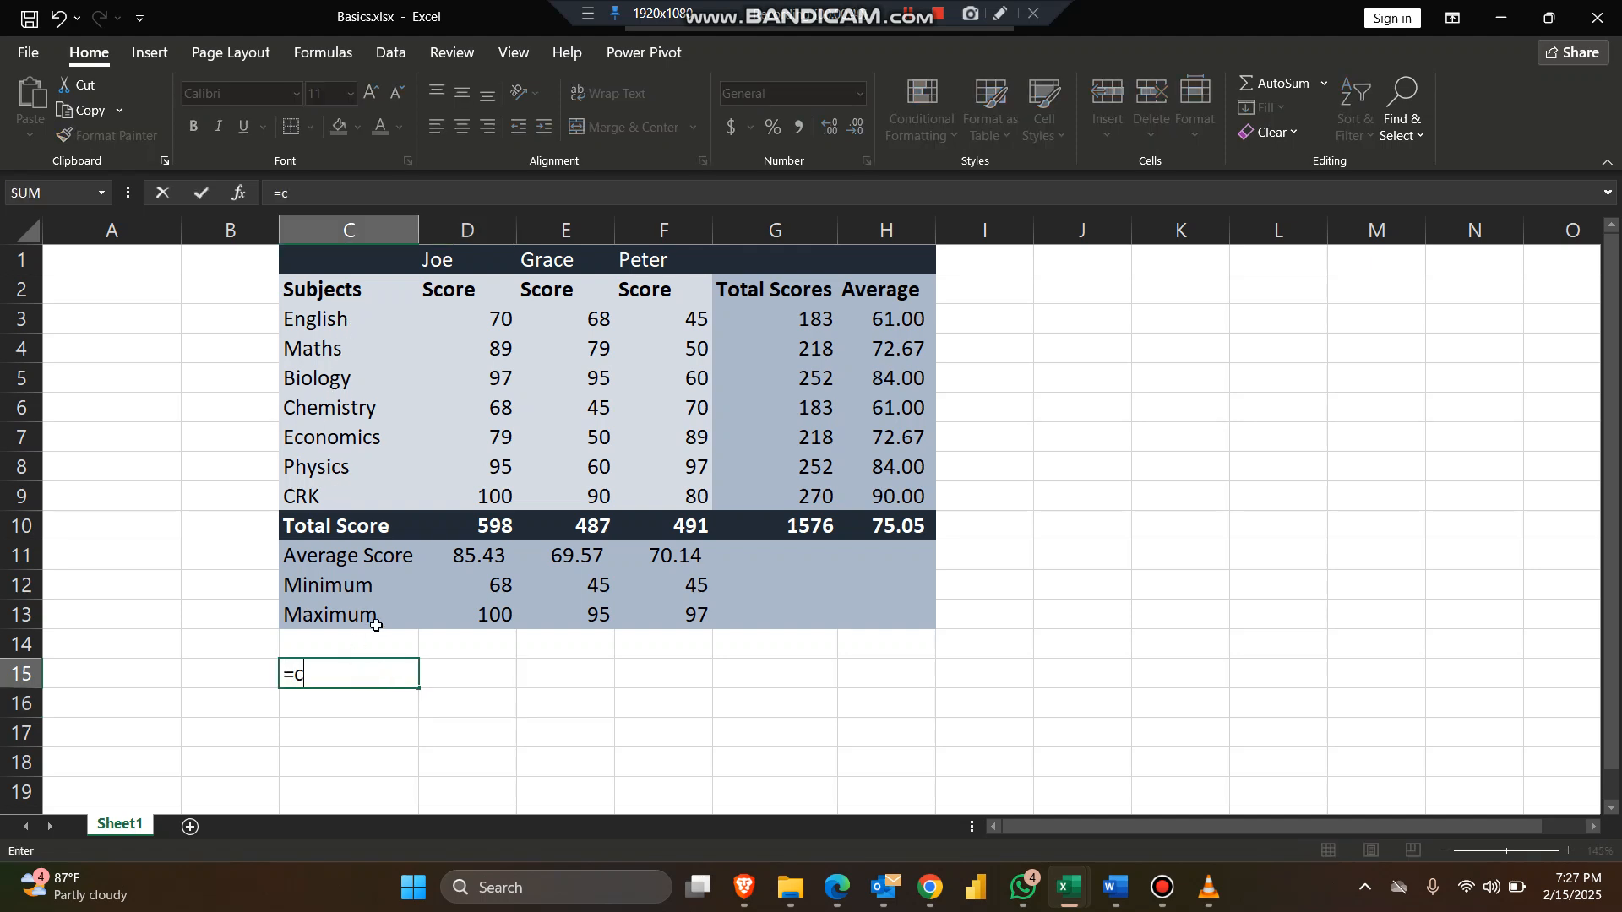
{"action": "type", "text": "oun"}
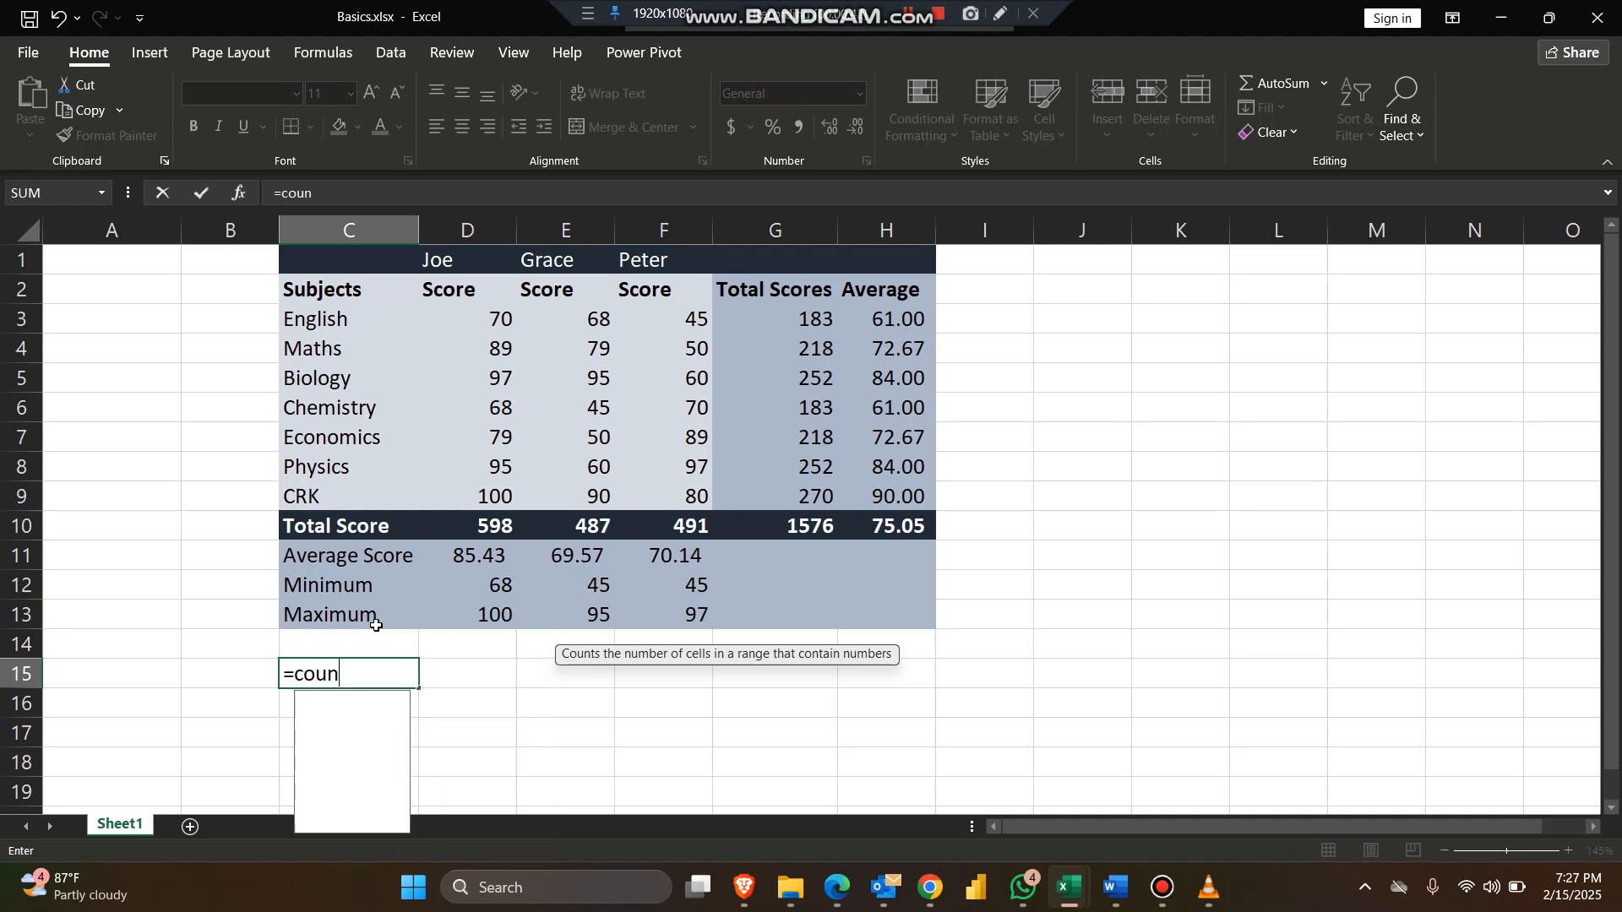
{"action": "type", "text": "t"}
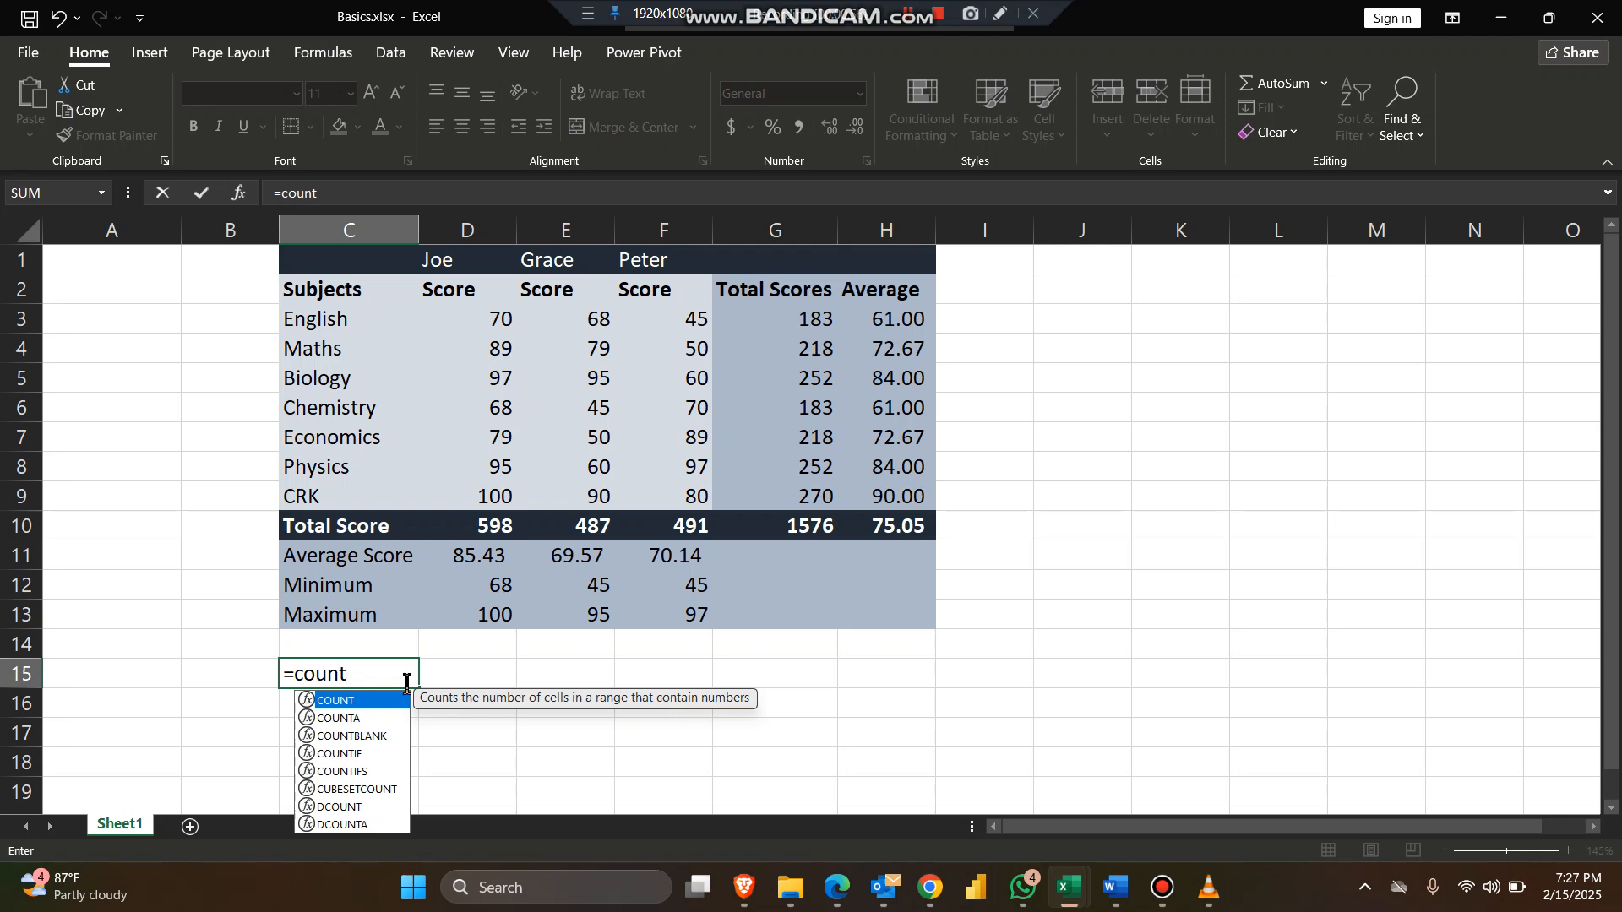
{"action": "left_click", "coordinate": [363, 720]}
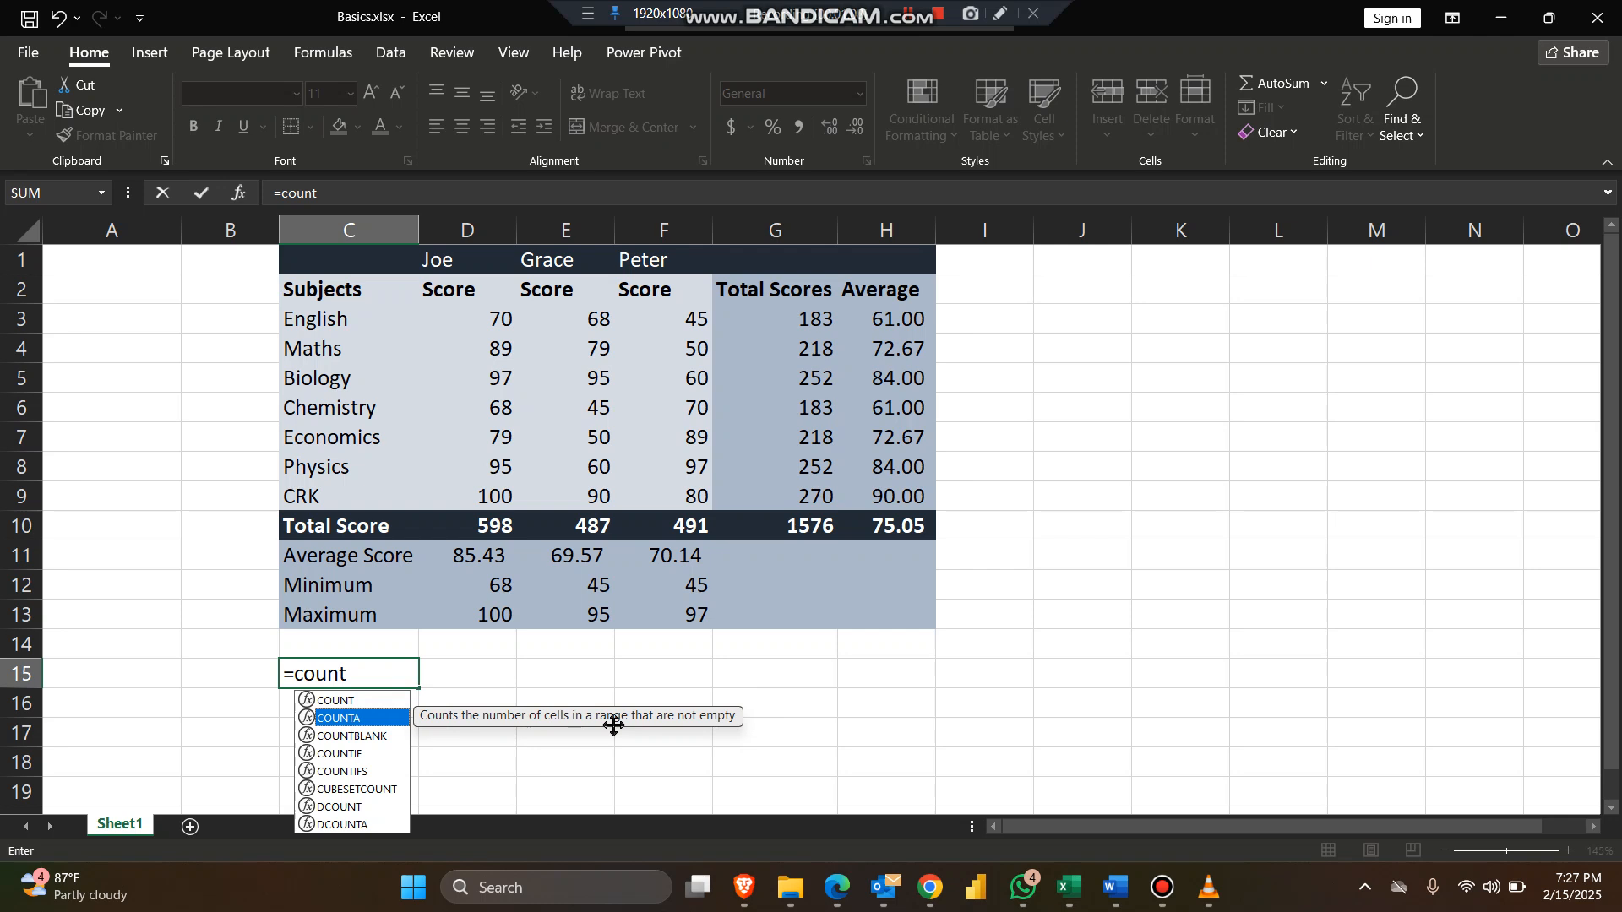
{"action": "left_click", "coordinate": [373, 700]}
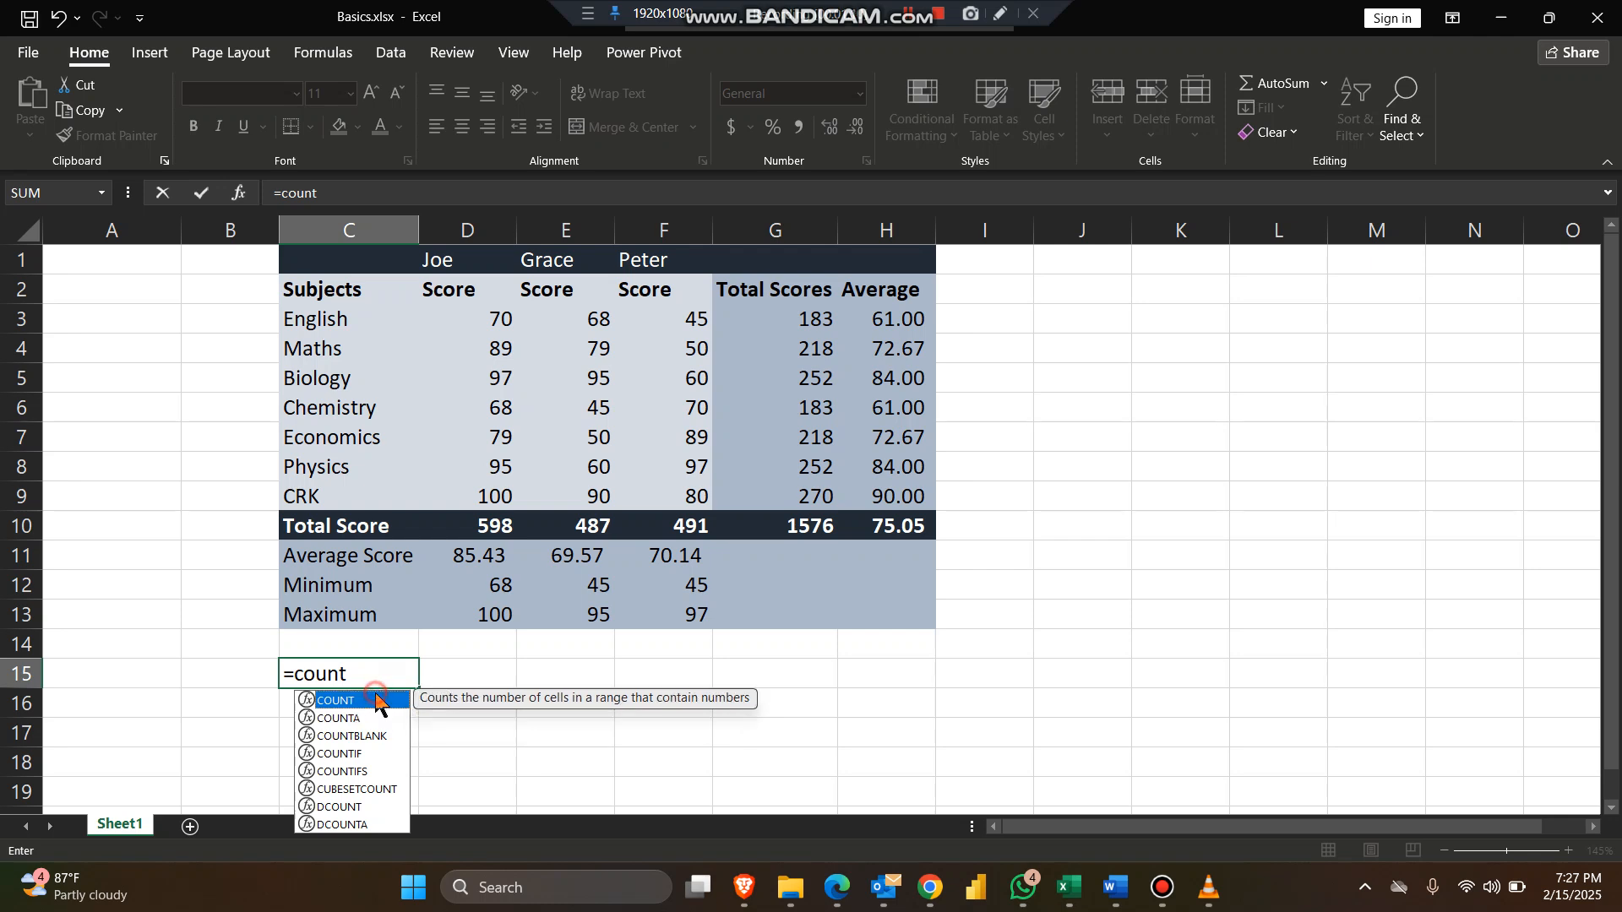
{"action": "double_click", "coordinate": [379, 708]}
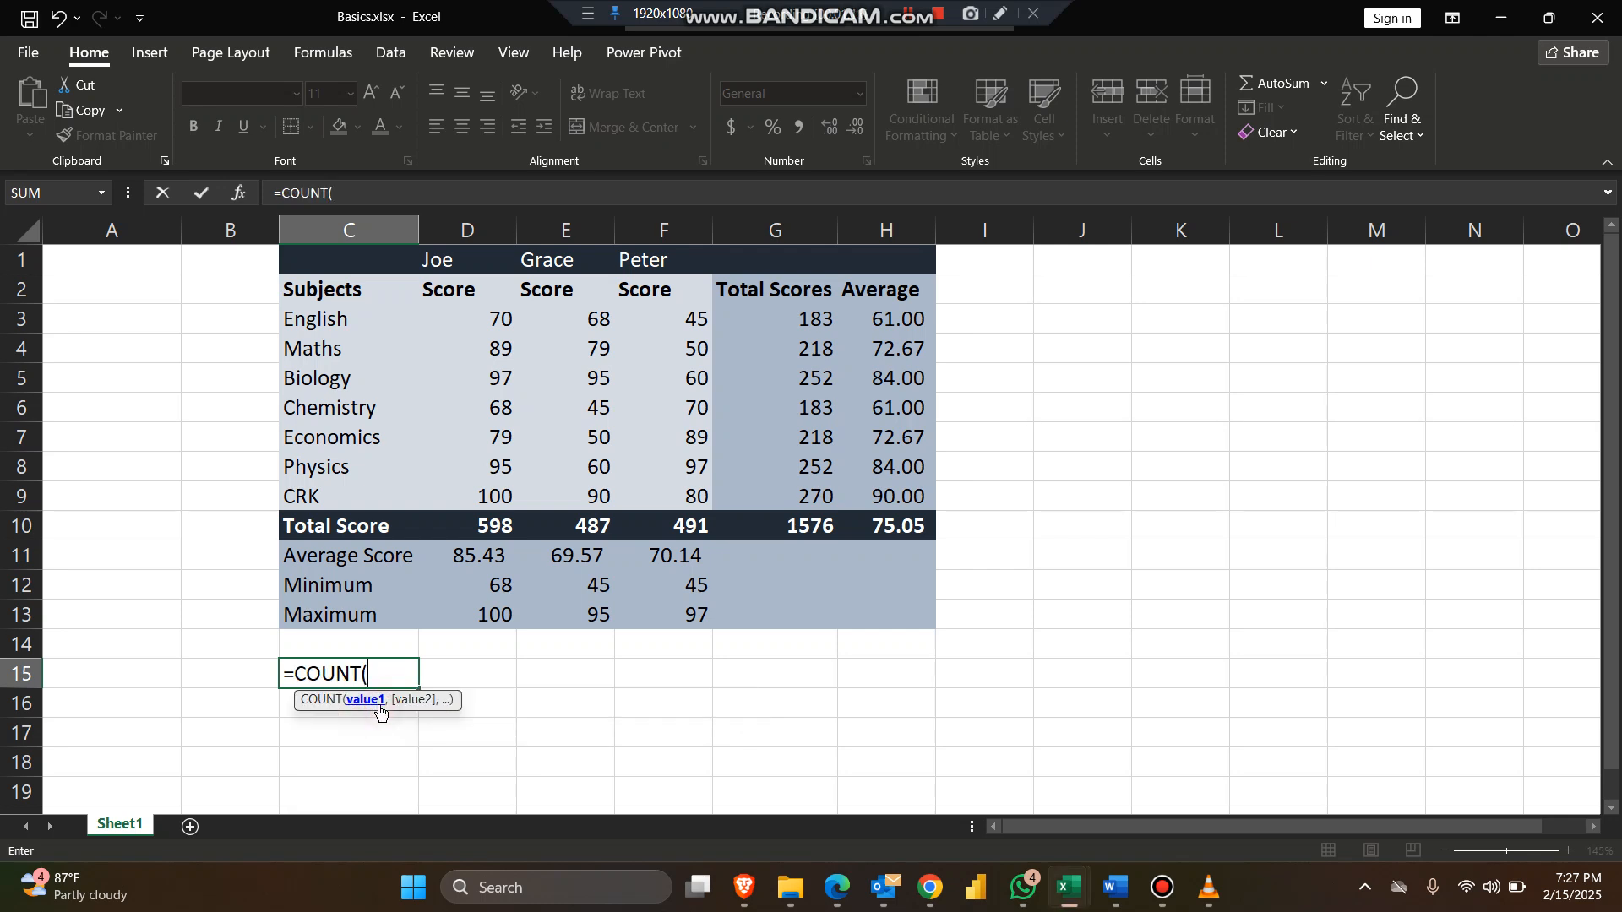
{"action": "left_click", "coordinate": [359, 320]}
{"action": "left_click_drag", "start_coordinate": [359, 432], "coordinate": [357, 495]}
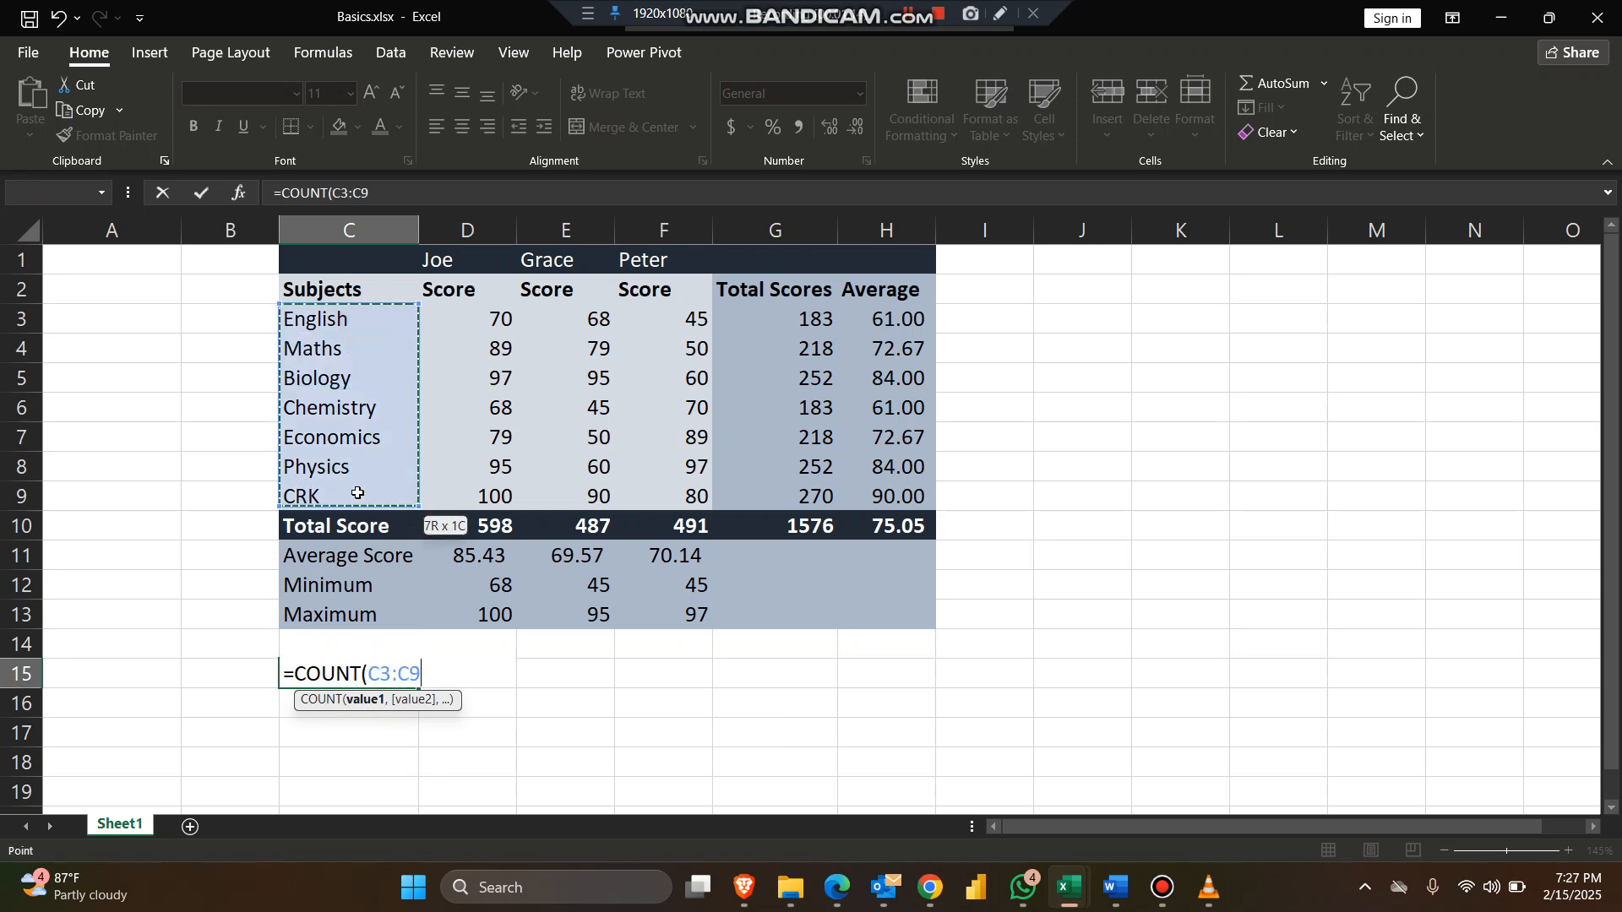
{"action": "key", "text": "Return"}
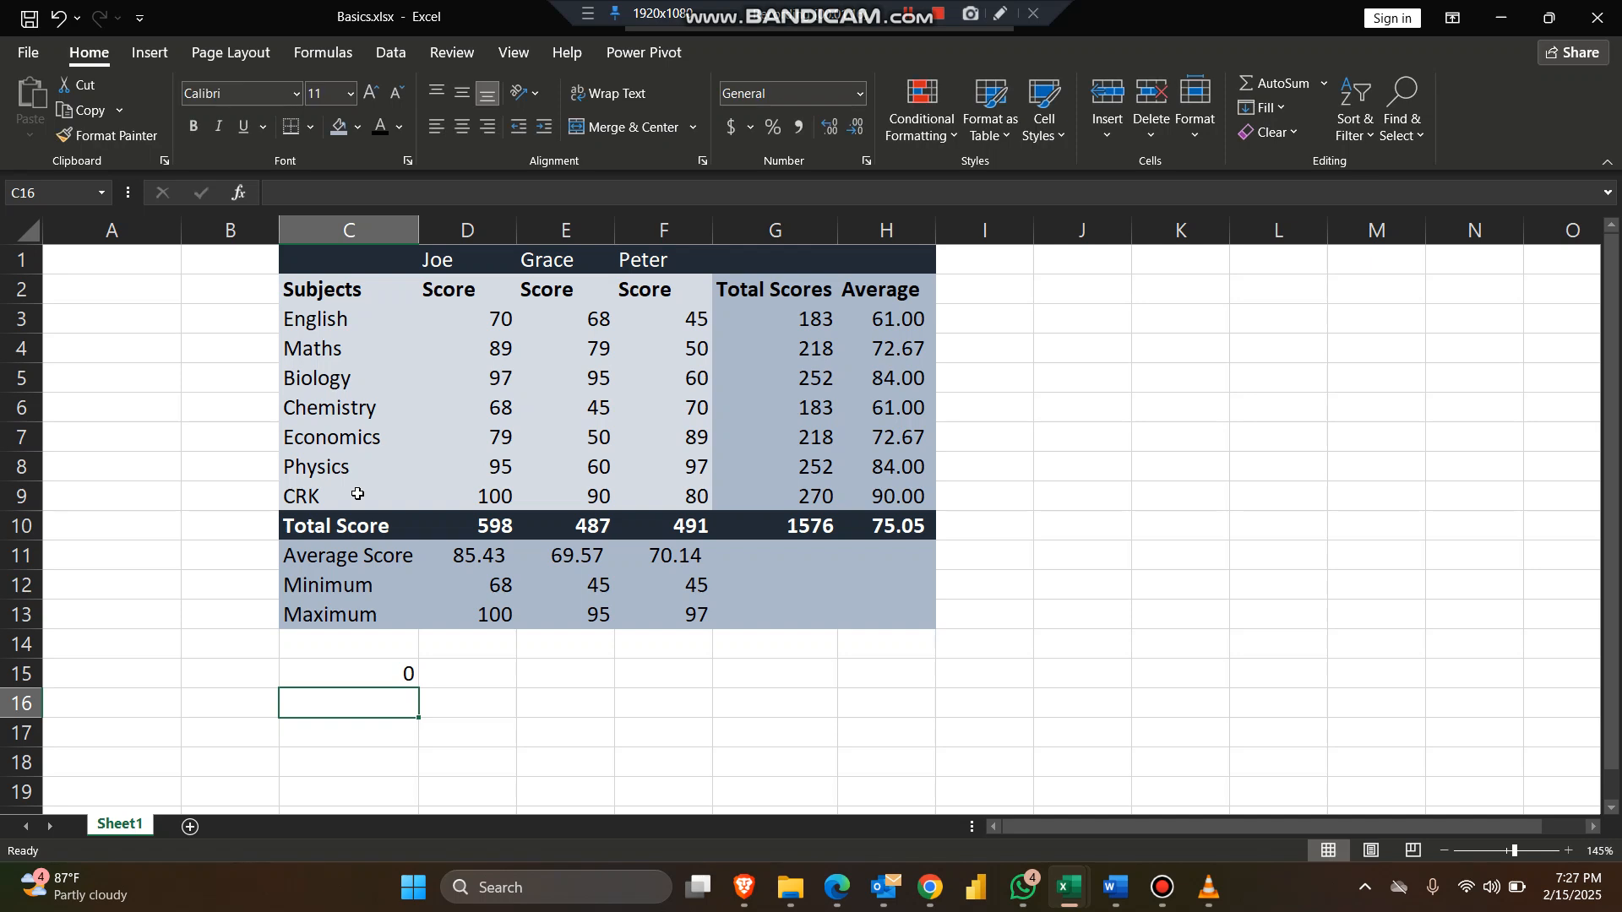
Step: Copy the C15 formula into D15 and extend its range to D1:D9
{"action": "left_click", "coordinate": [348, 666]}
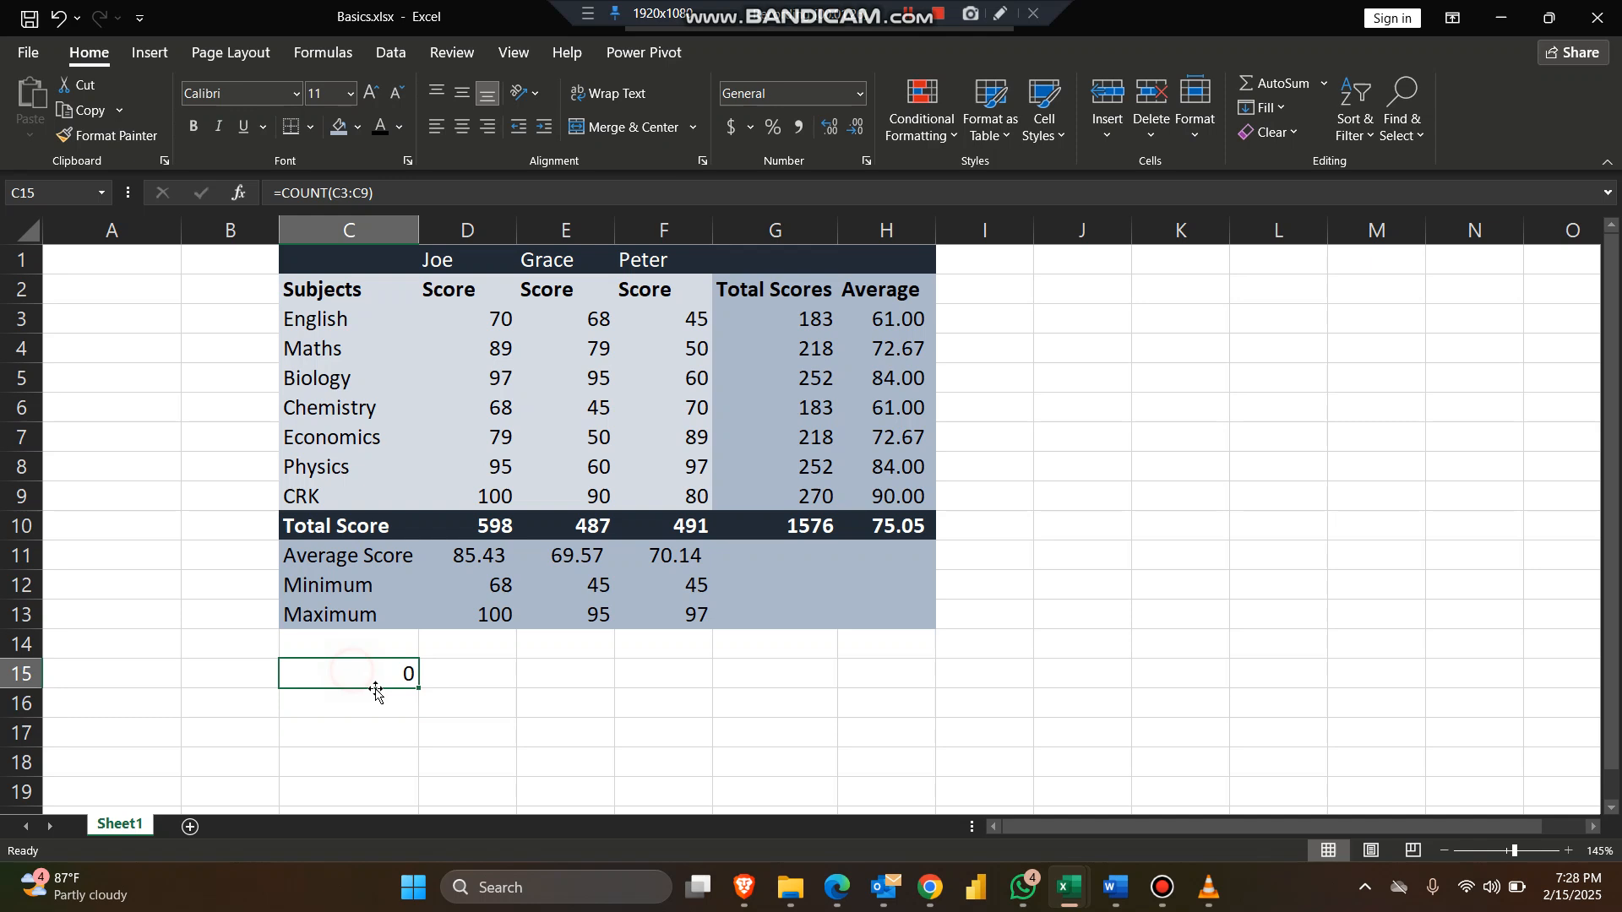
{"action": "left_click_drag", "start_coordinate": [416, 690], "coordinate": [471, 691]}
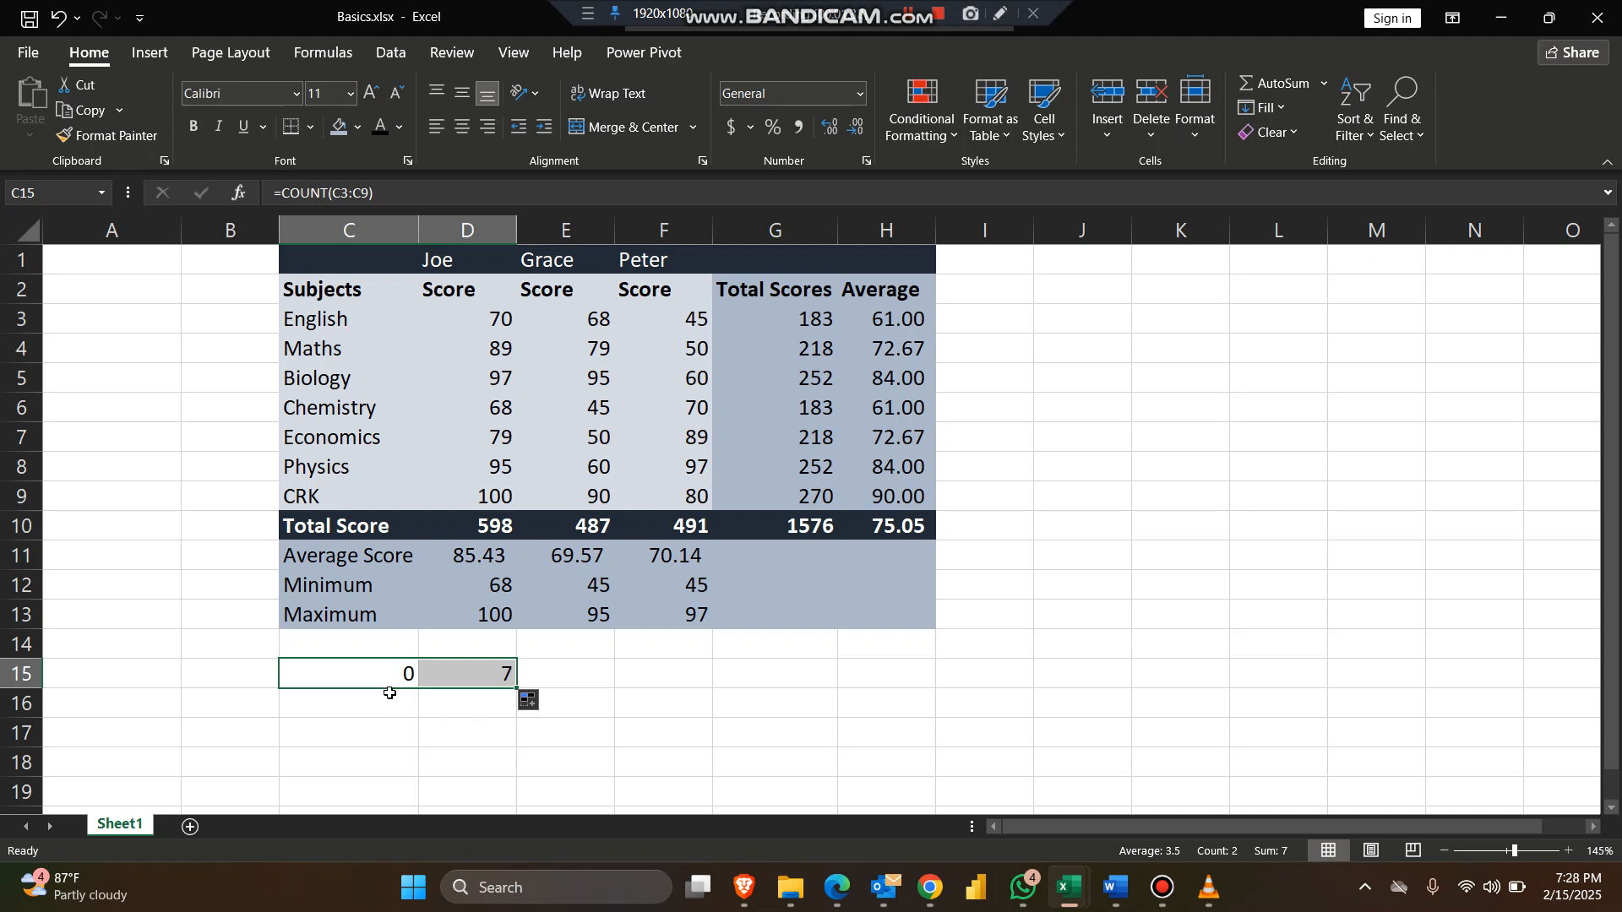
{"action": "double_click", "coordinate": [457, 677]}
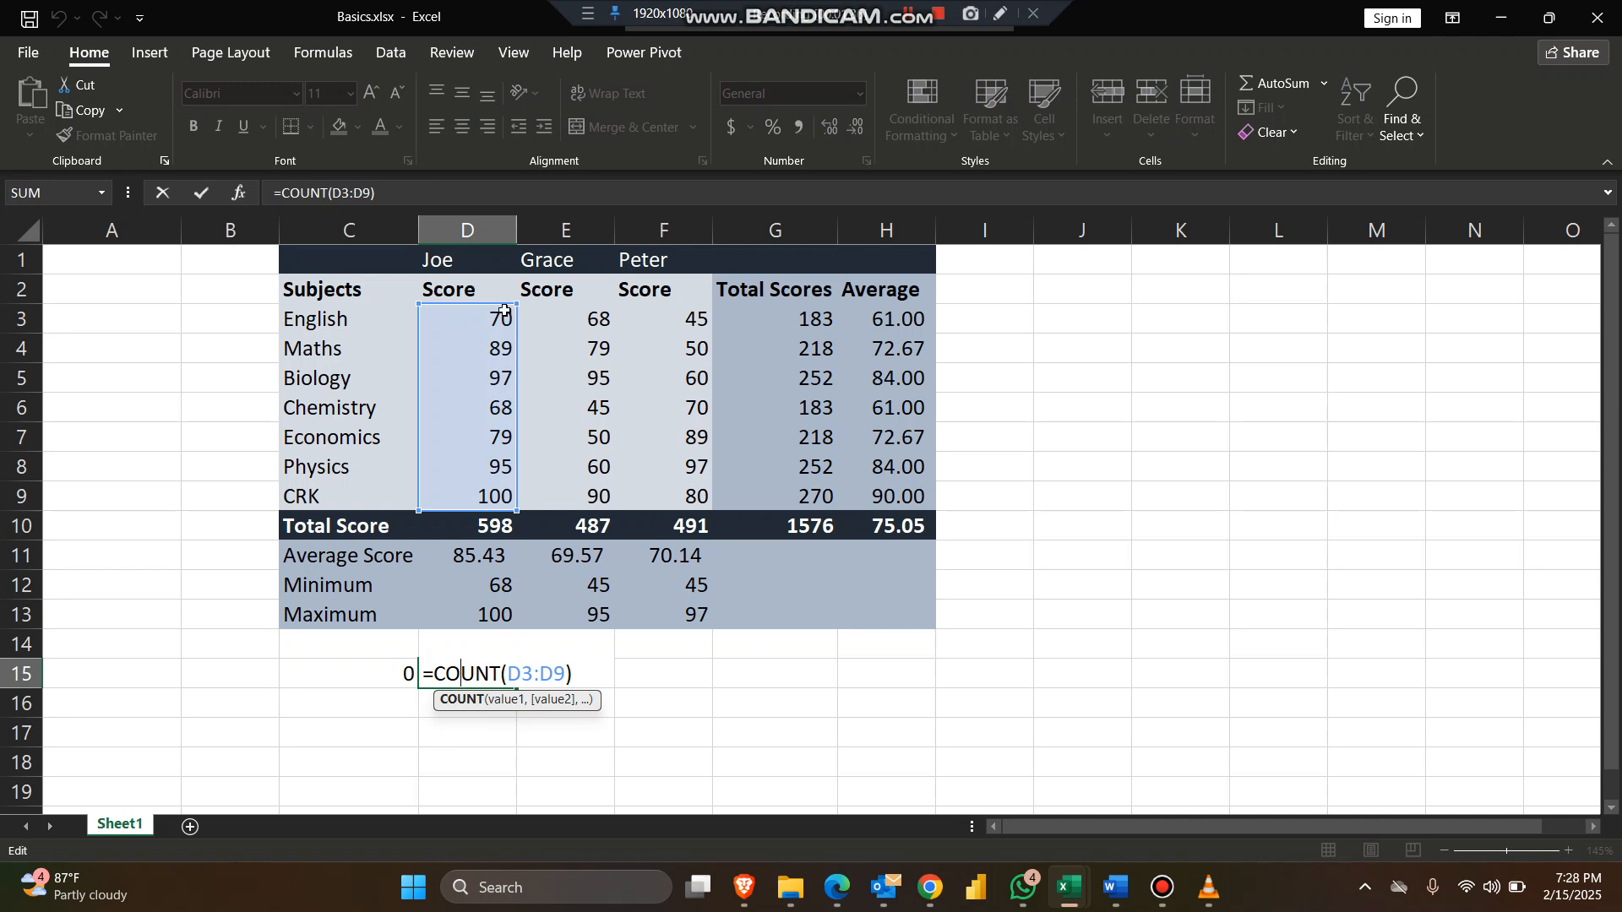
{"action": "left_click_drag", "start_coordinate": [516, 303], "coordinate": [503, 257]}
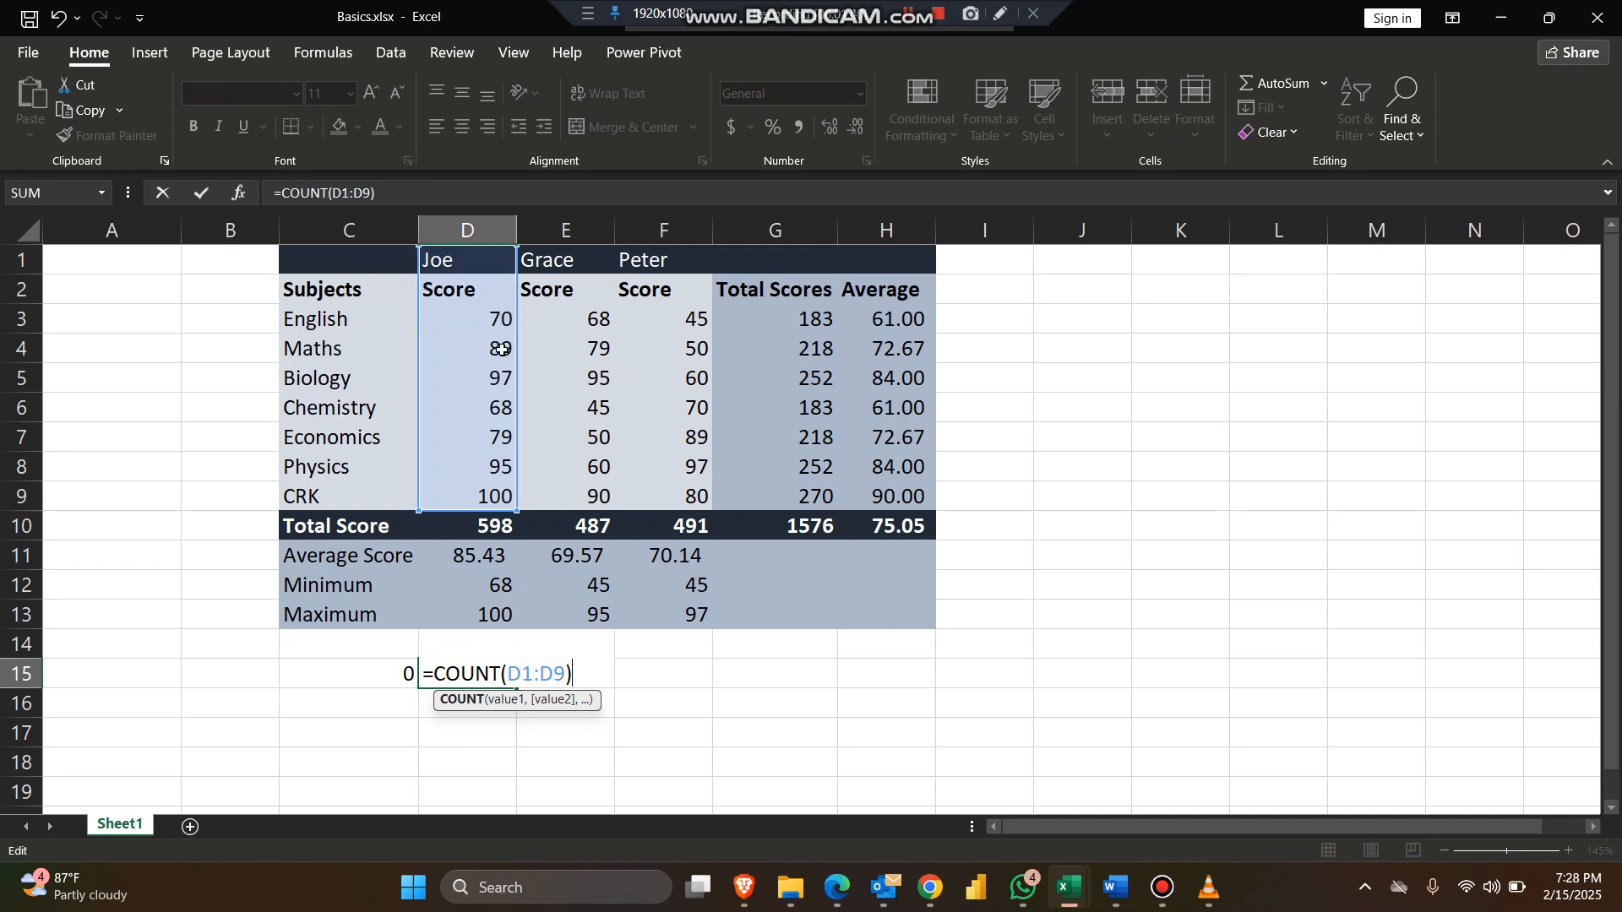
{"action": "key", "text": "Return"}
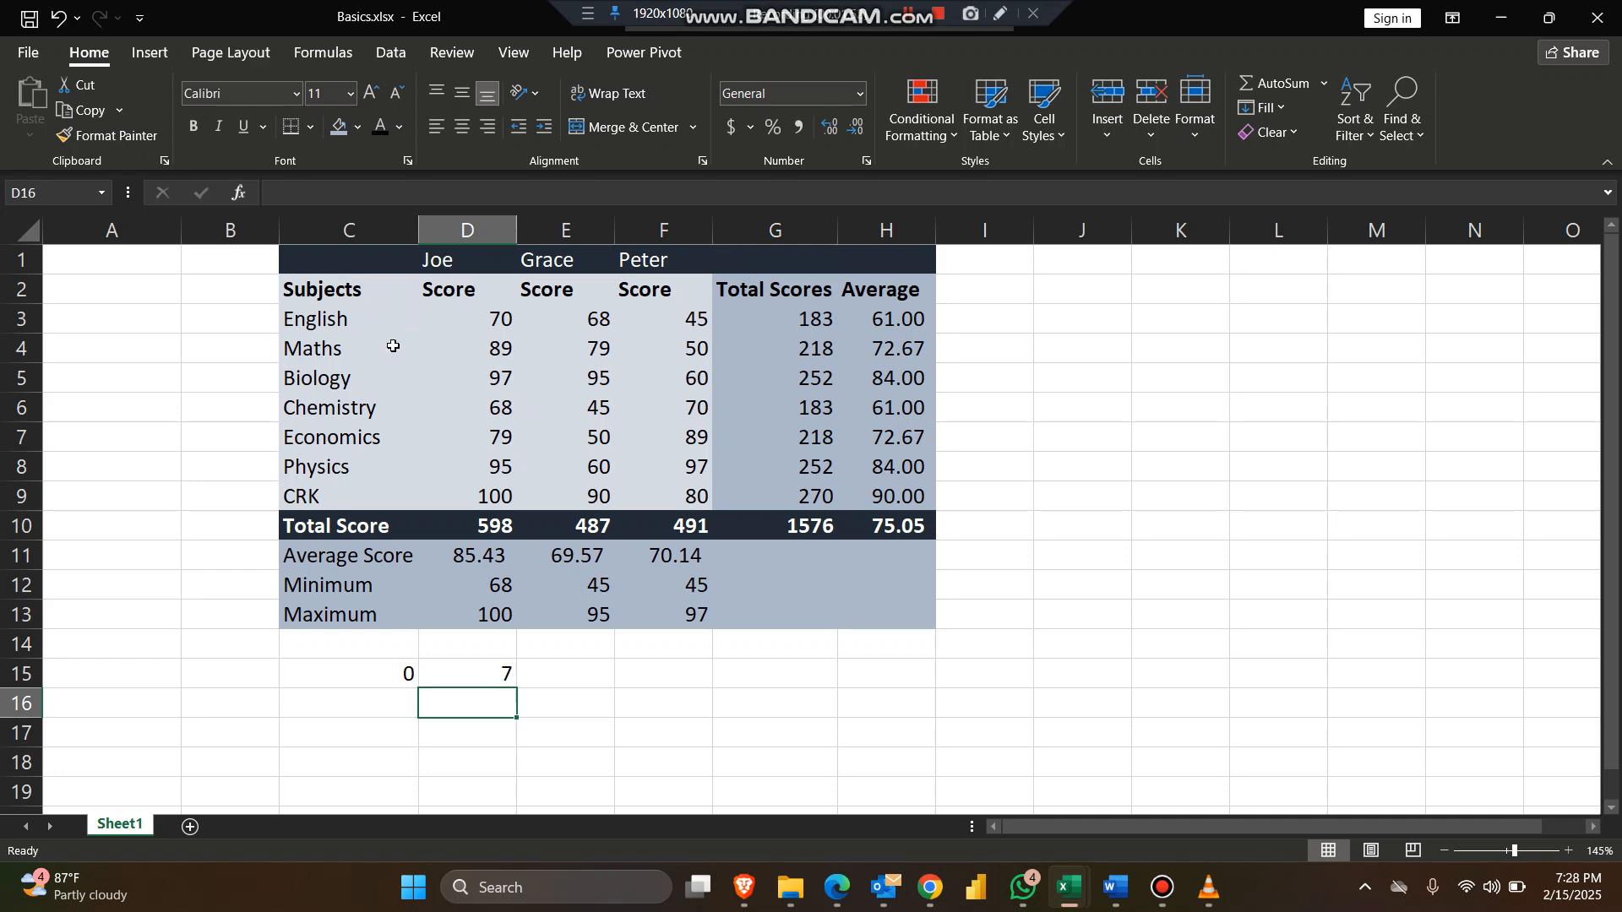
Step: Change the formula in C15 to COUNTA over C3:C9
{"action": "left_click", "coordinate": [351, 671]}
{"action": "double_click", "coordinate": [348, 676]}
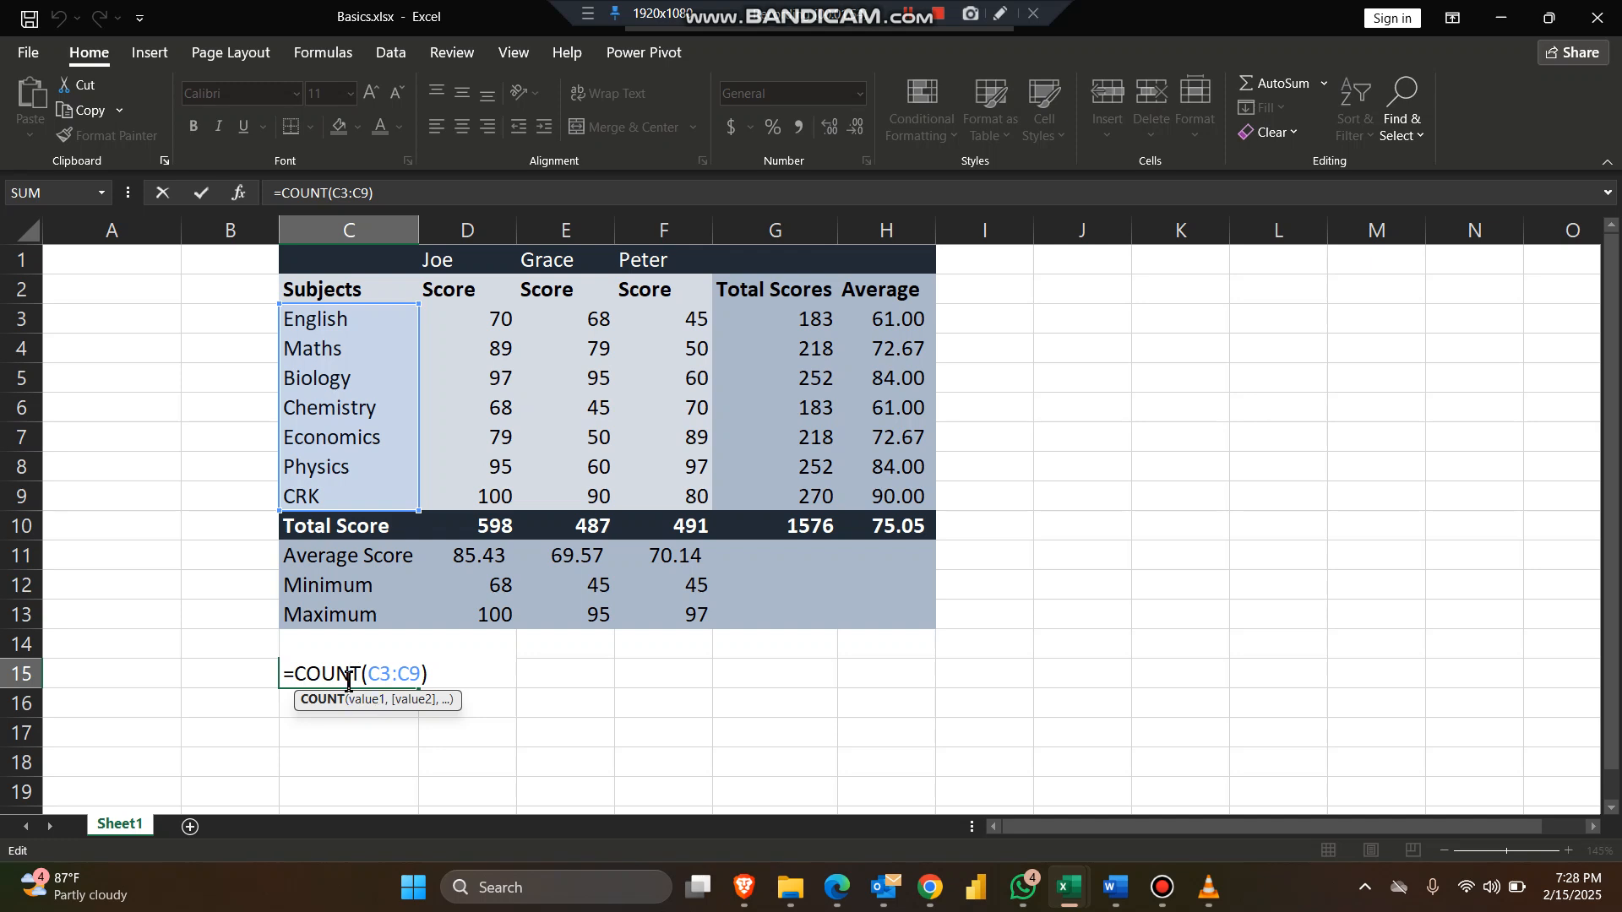
{"action": "type", "text": "A"}
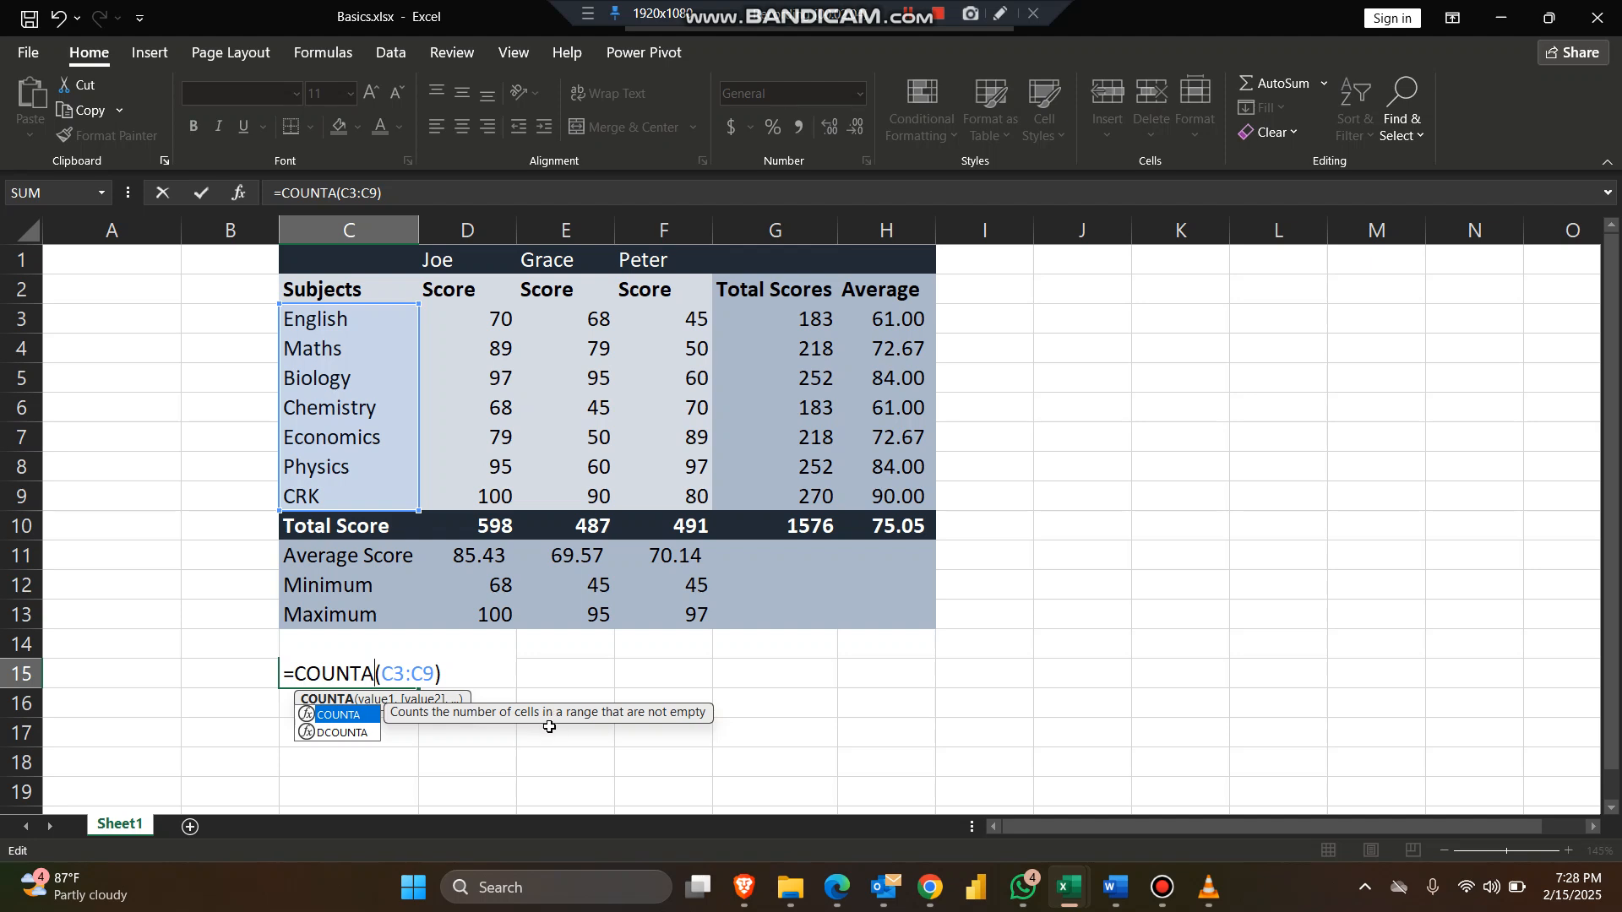
{"action": "key", "text": "Return"}
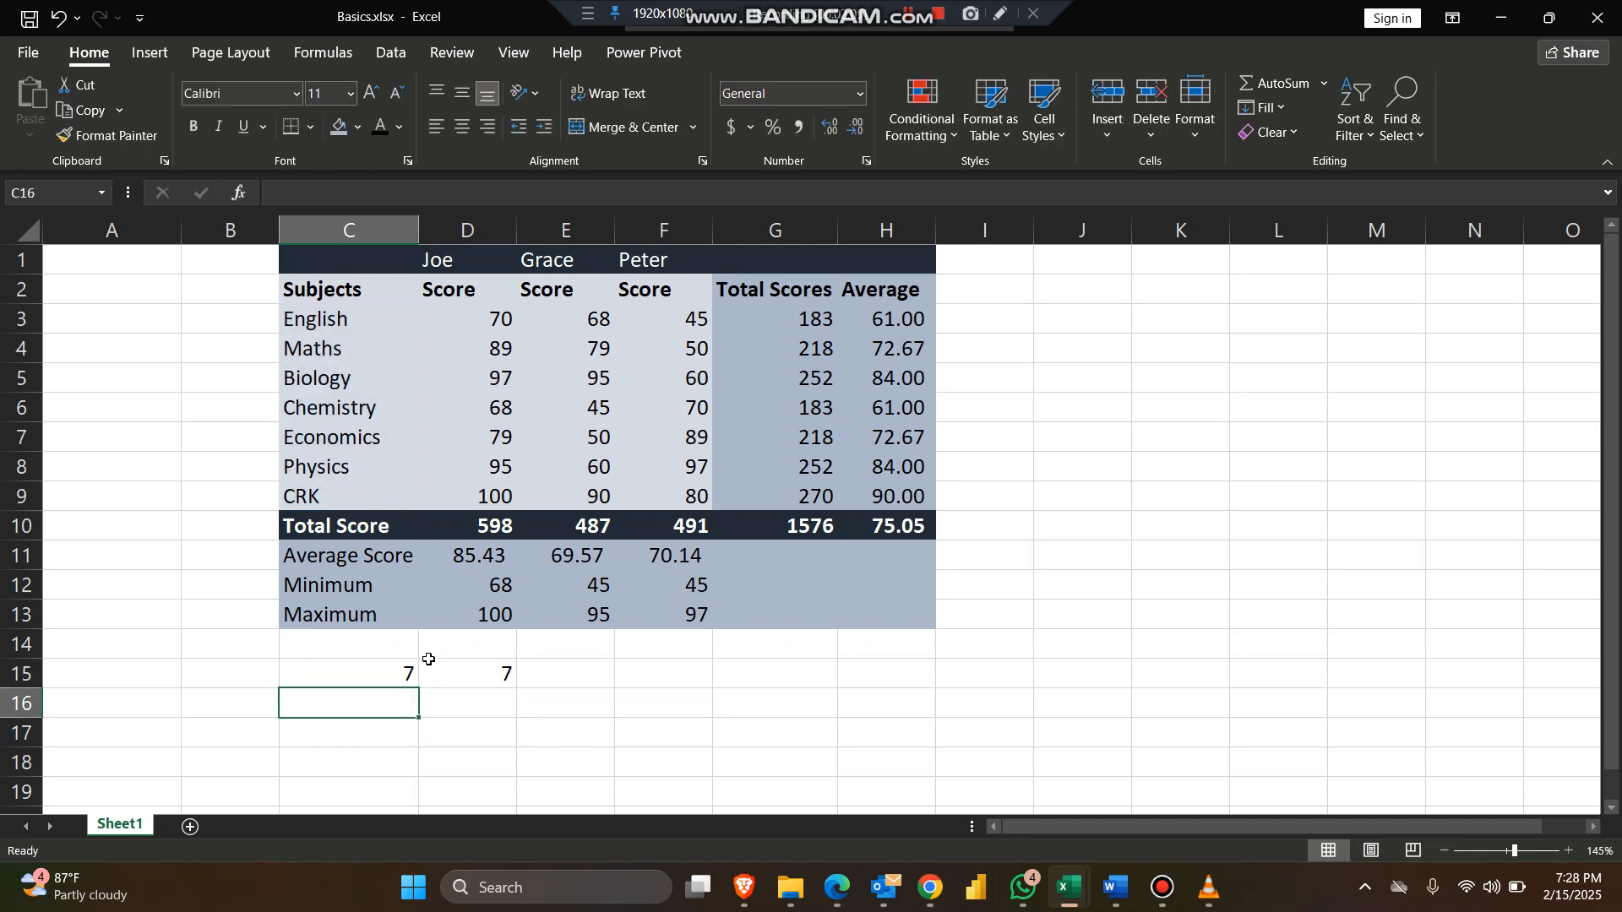
Step: Review the formulas in cells C15 and D15
{"action": "double_click", "coordinate": [402, 671]}
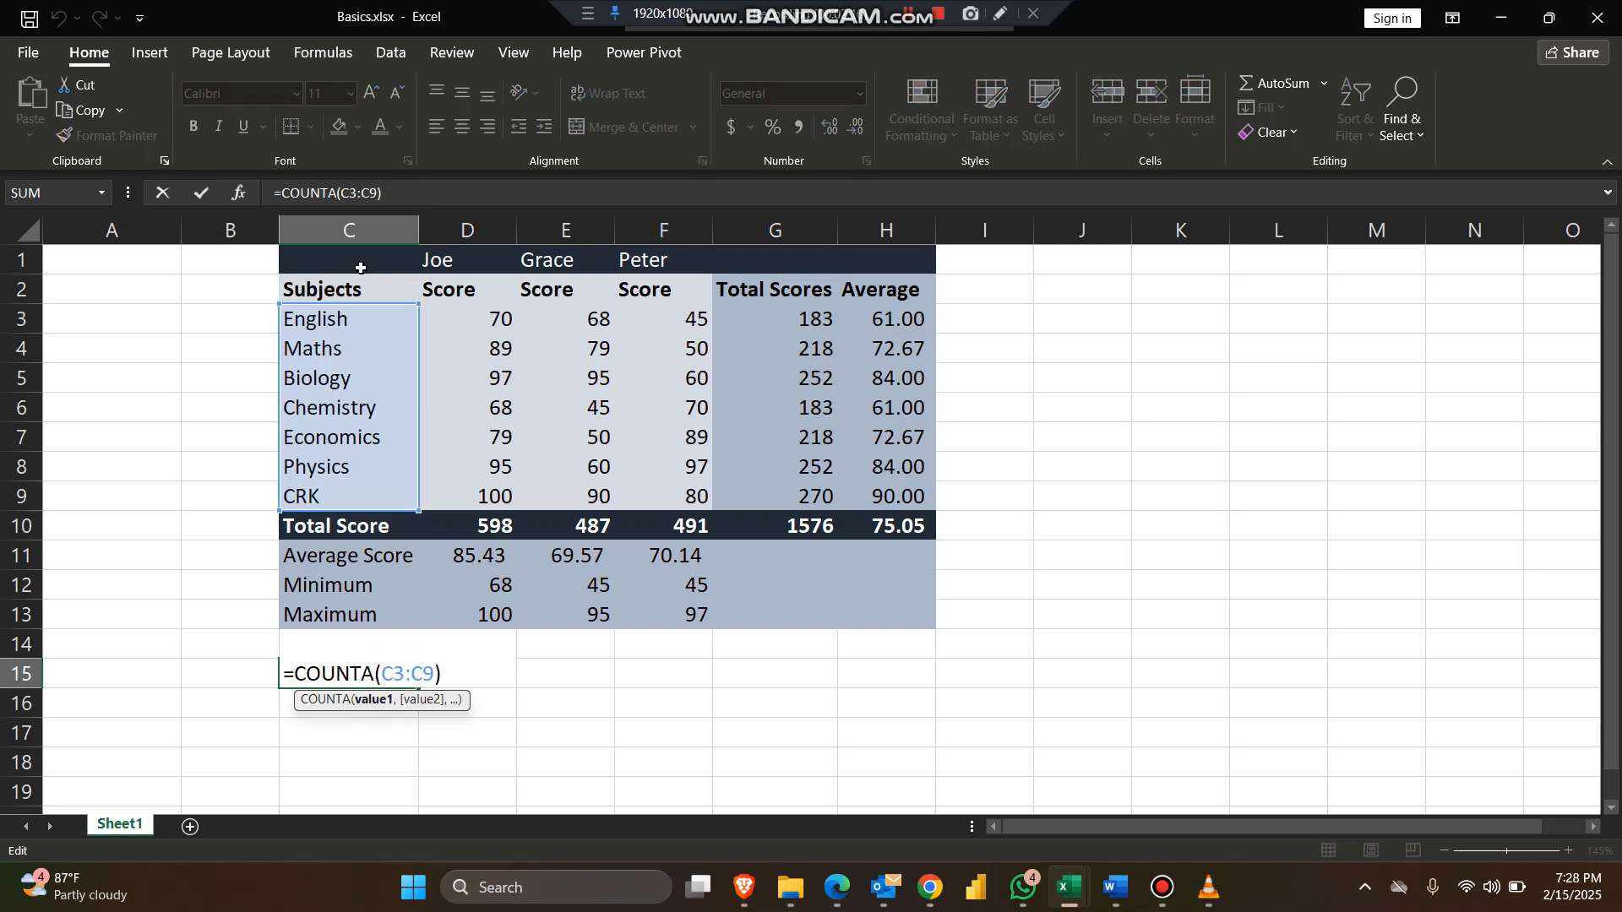
{"action": "left_click", "coordinate": [520, 679]}
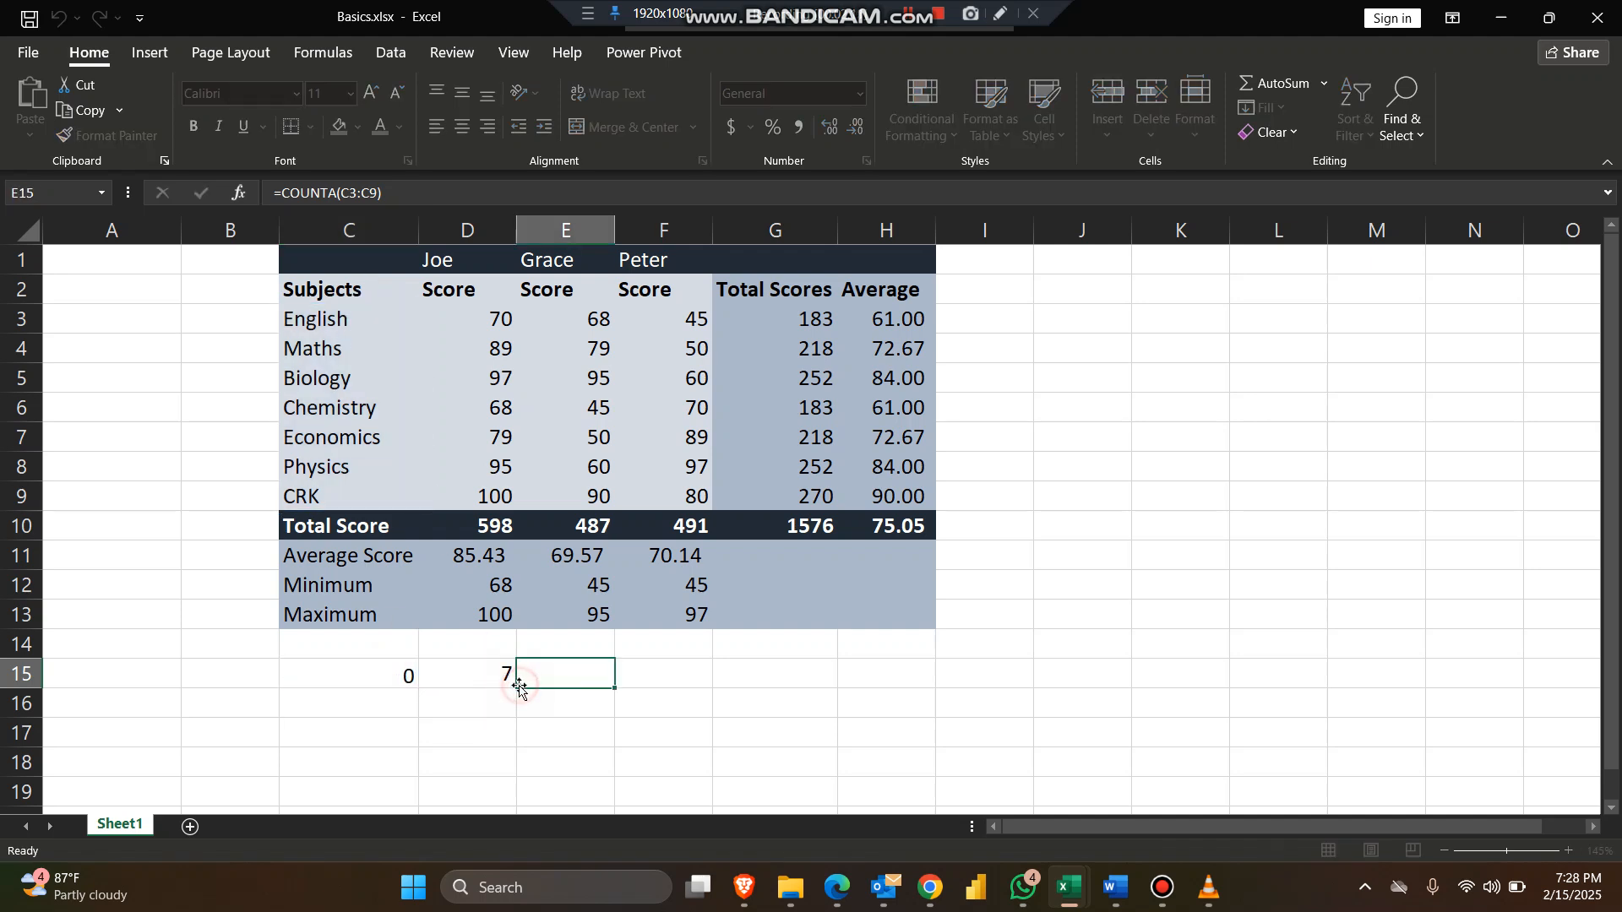
{"action": "left_click", "coordinate": [372, 676]}
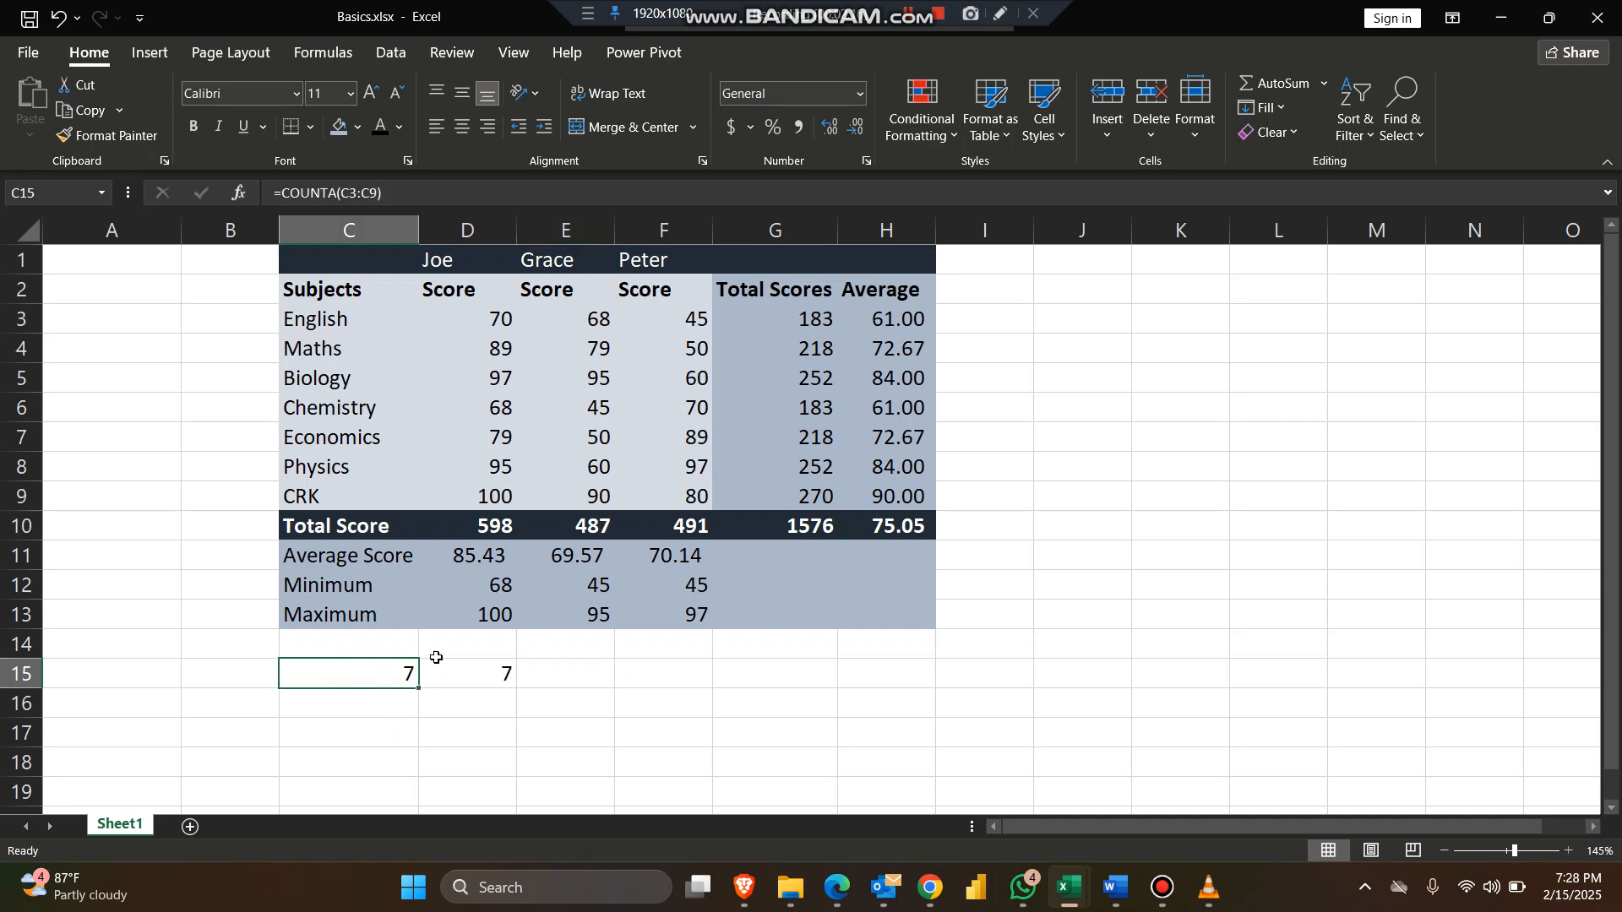
{"action": "left_click", "coordinate": [479, 676]}
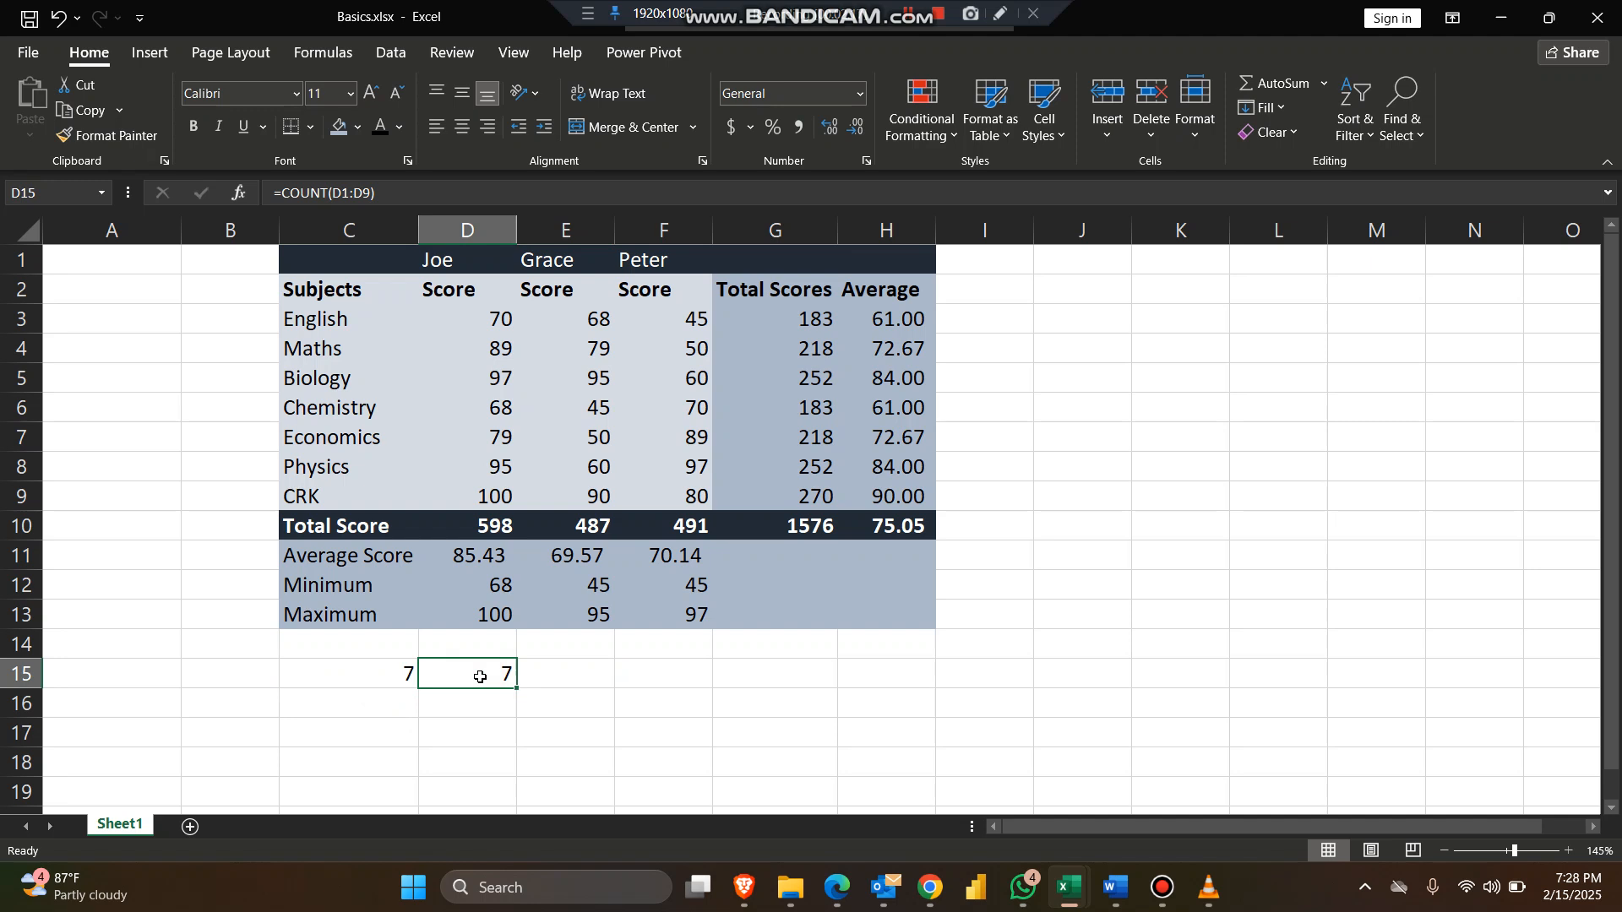
{"action": "left_click", "coordinate": [384, 674]}
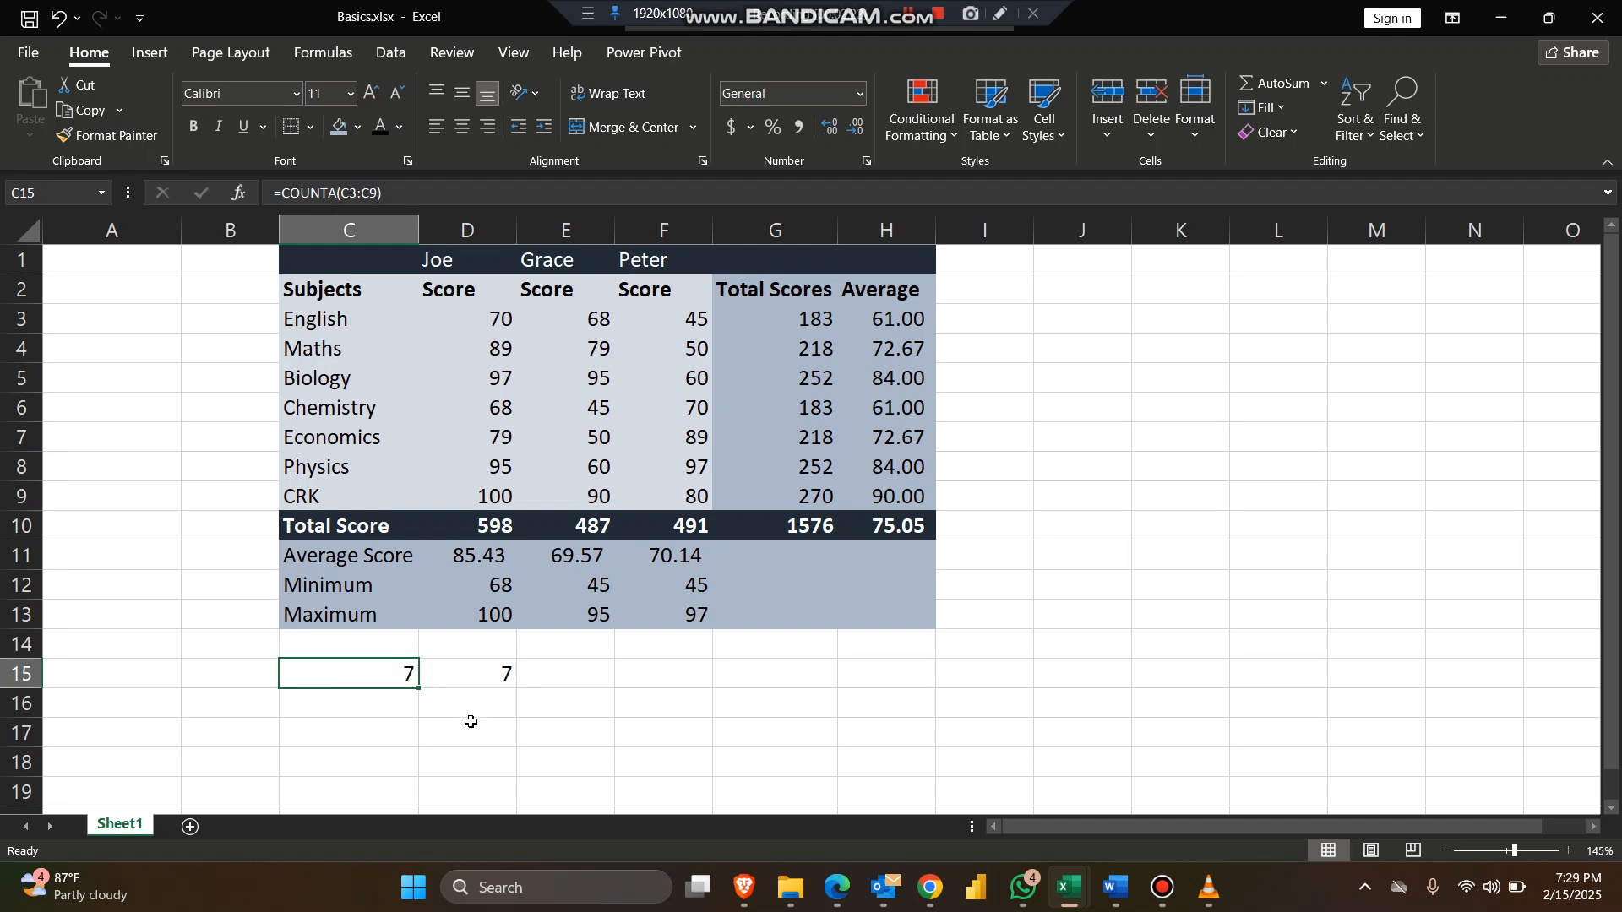
{"action": "left_click", "coordinate": [557, 677]}
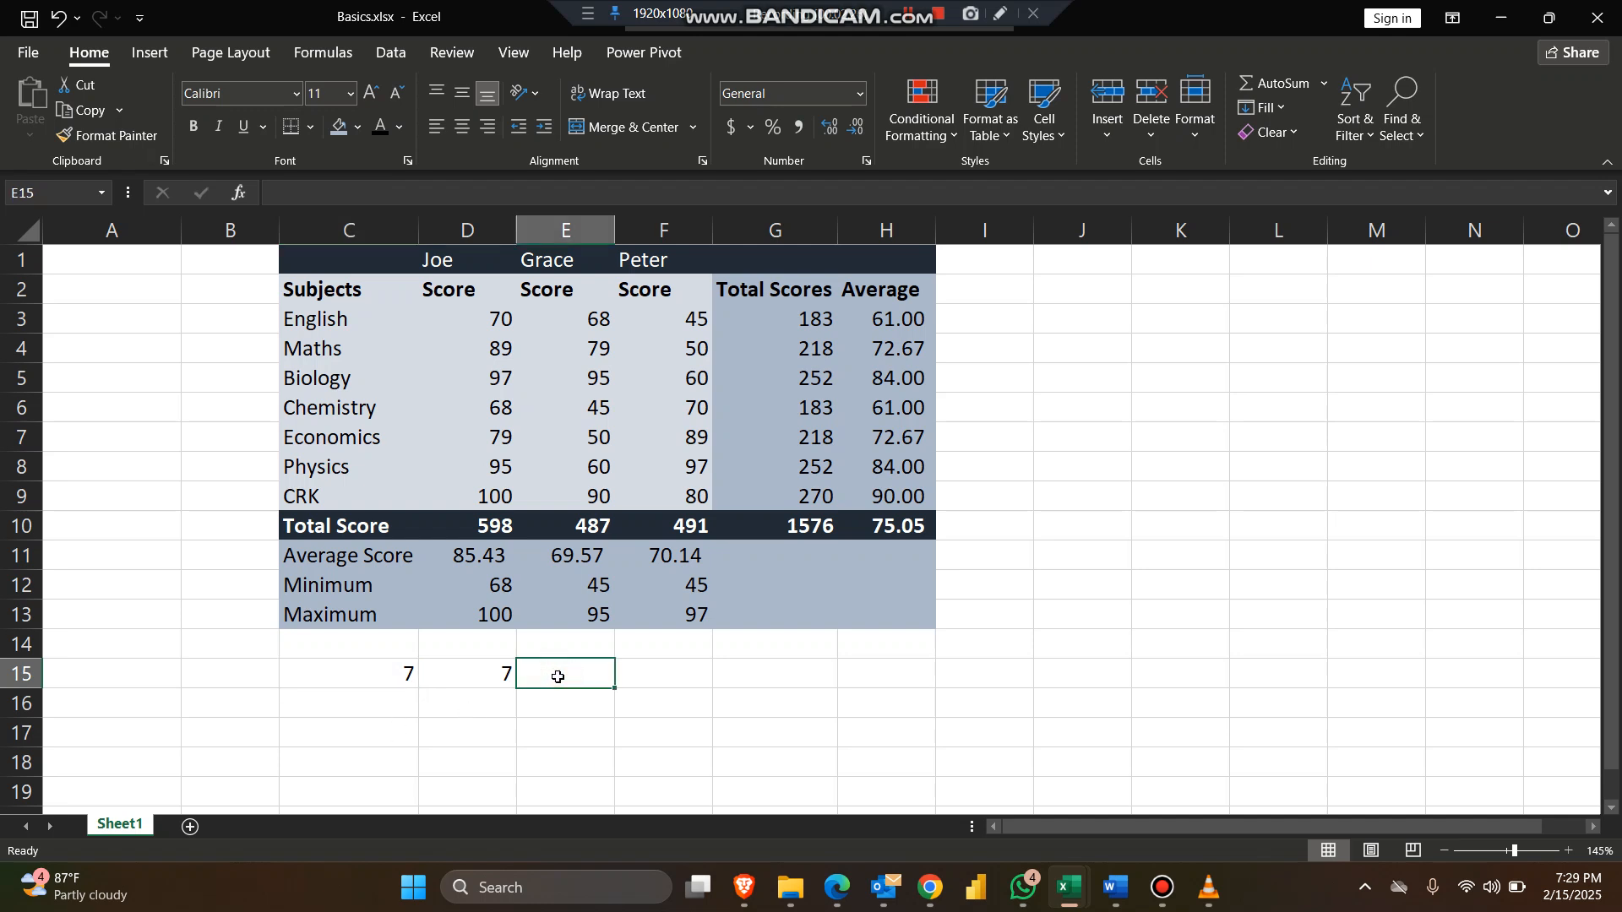
{"action": "type", "text": "="}
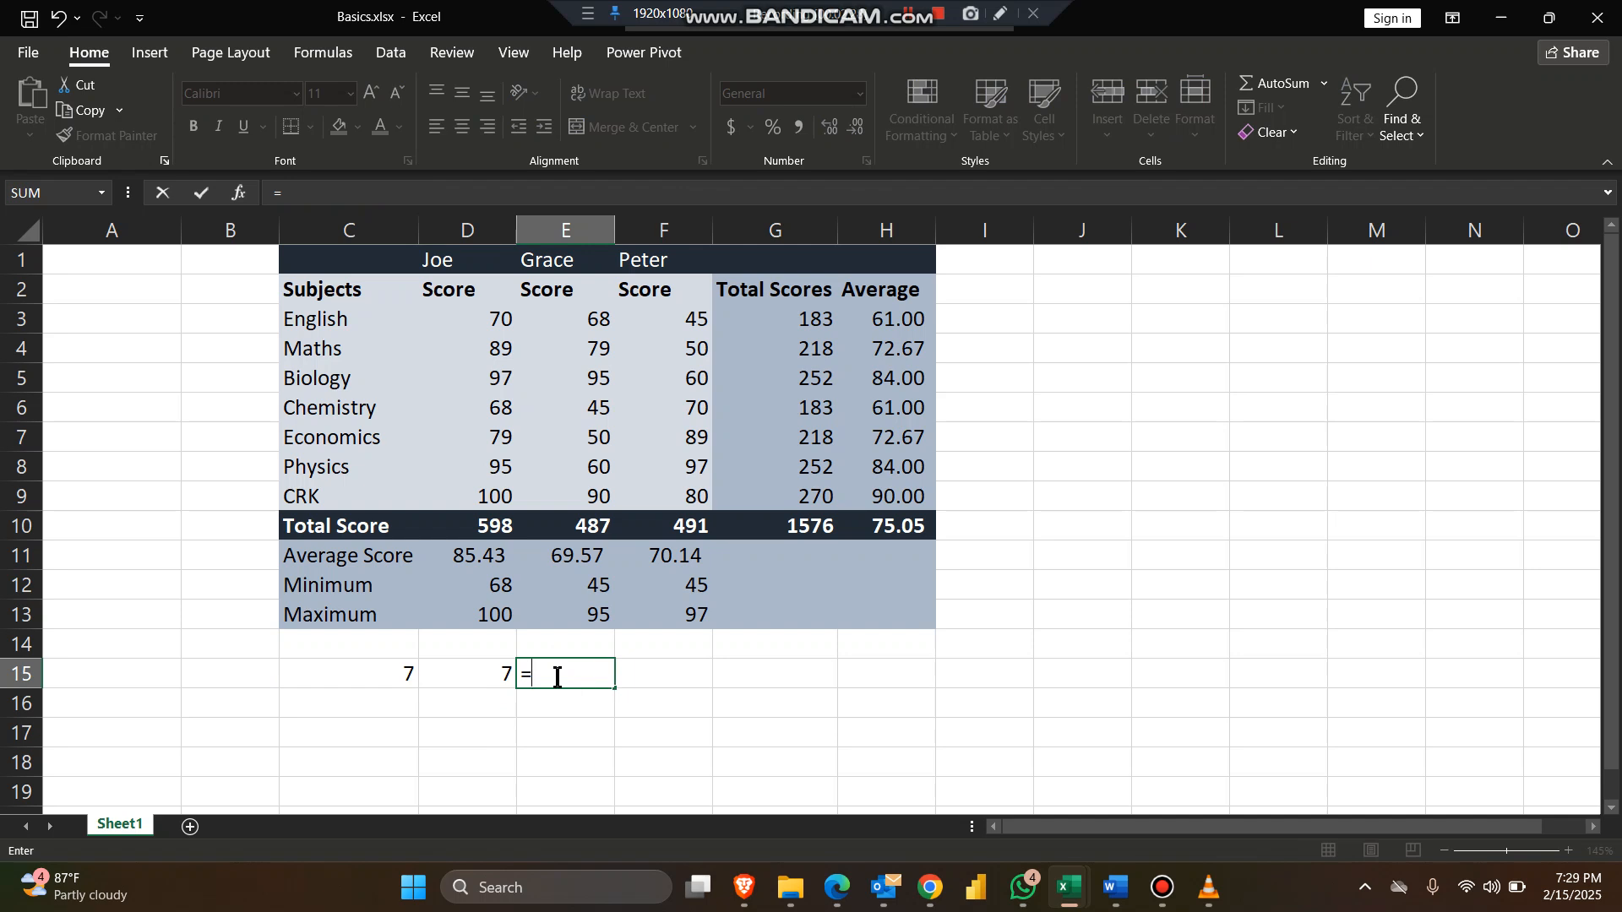
{"action": "type", "text": "co"}
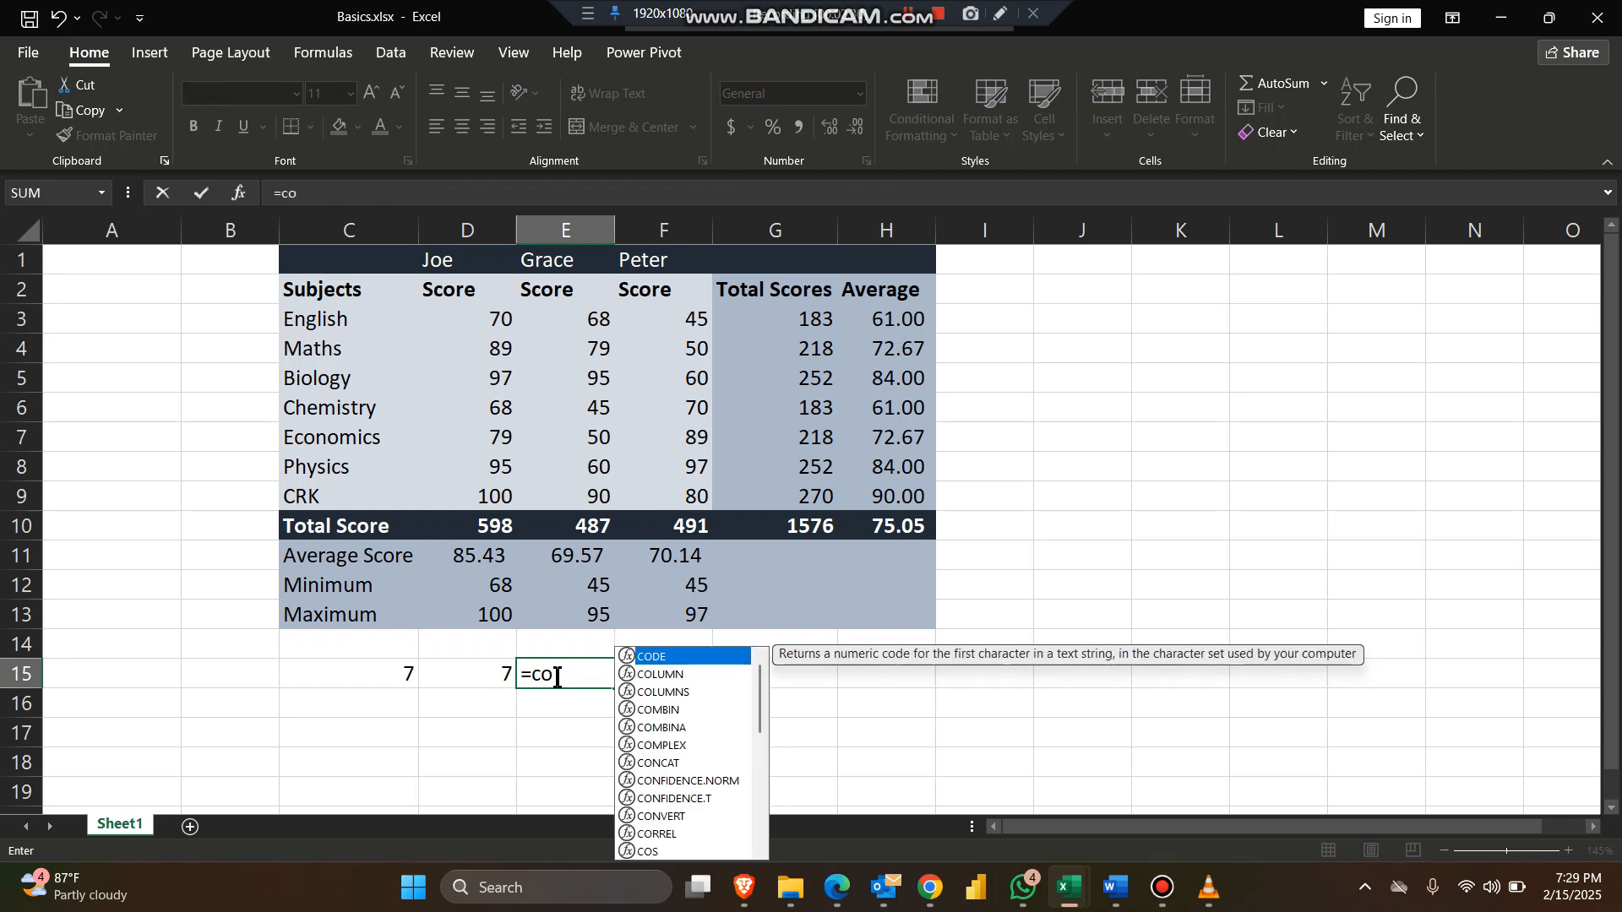
{"action": "type", "text": "unt"}
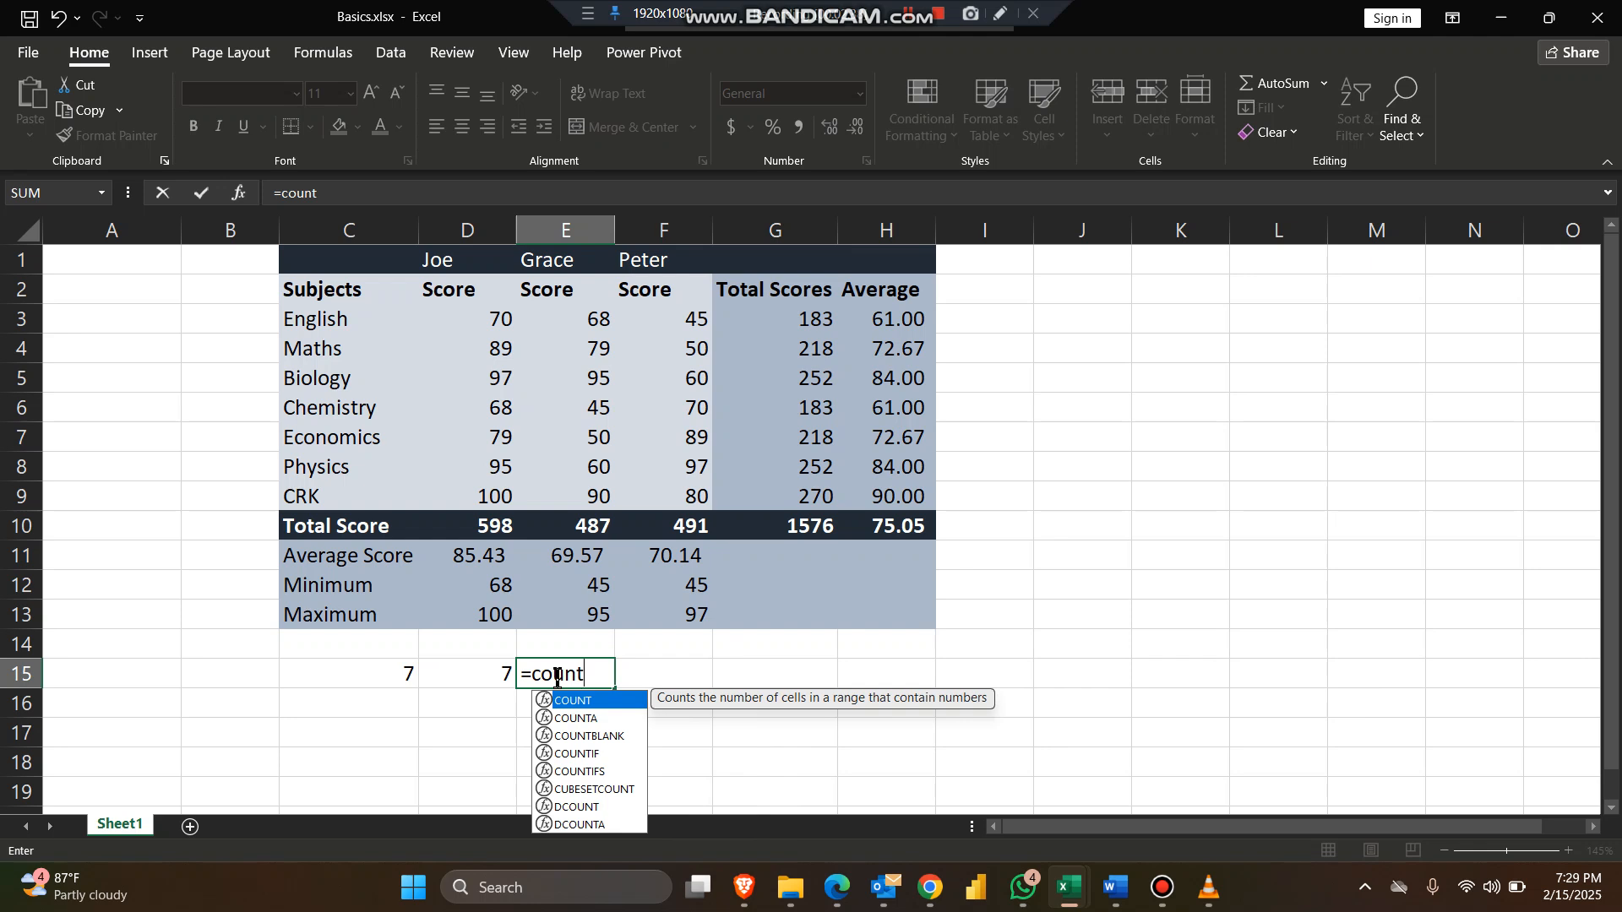
{"action": "key", "text": "Escape"}
{"action": "key", "text": "Escape"}
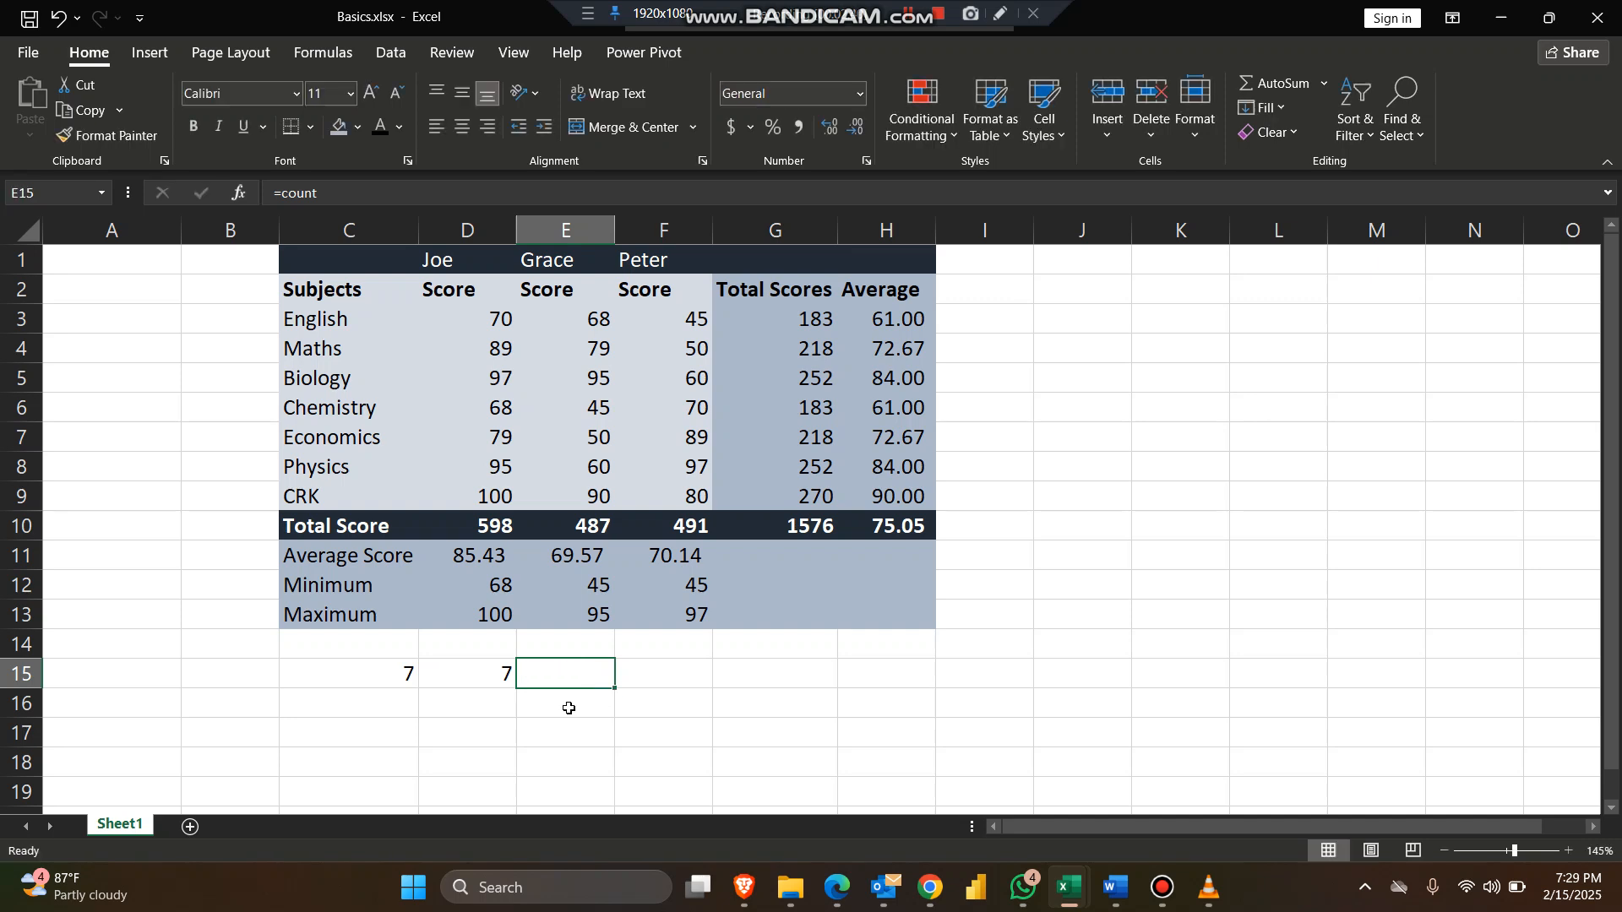
Step: Clear the contents of cell C15
{"action": "left_click", "coordinate": [369, 669]}
{"action": "double_click", "coordinate": [369, 669]}
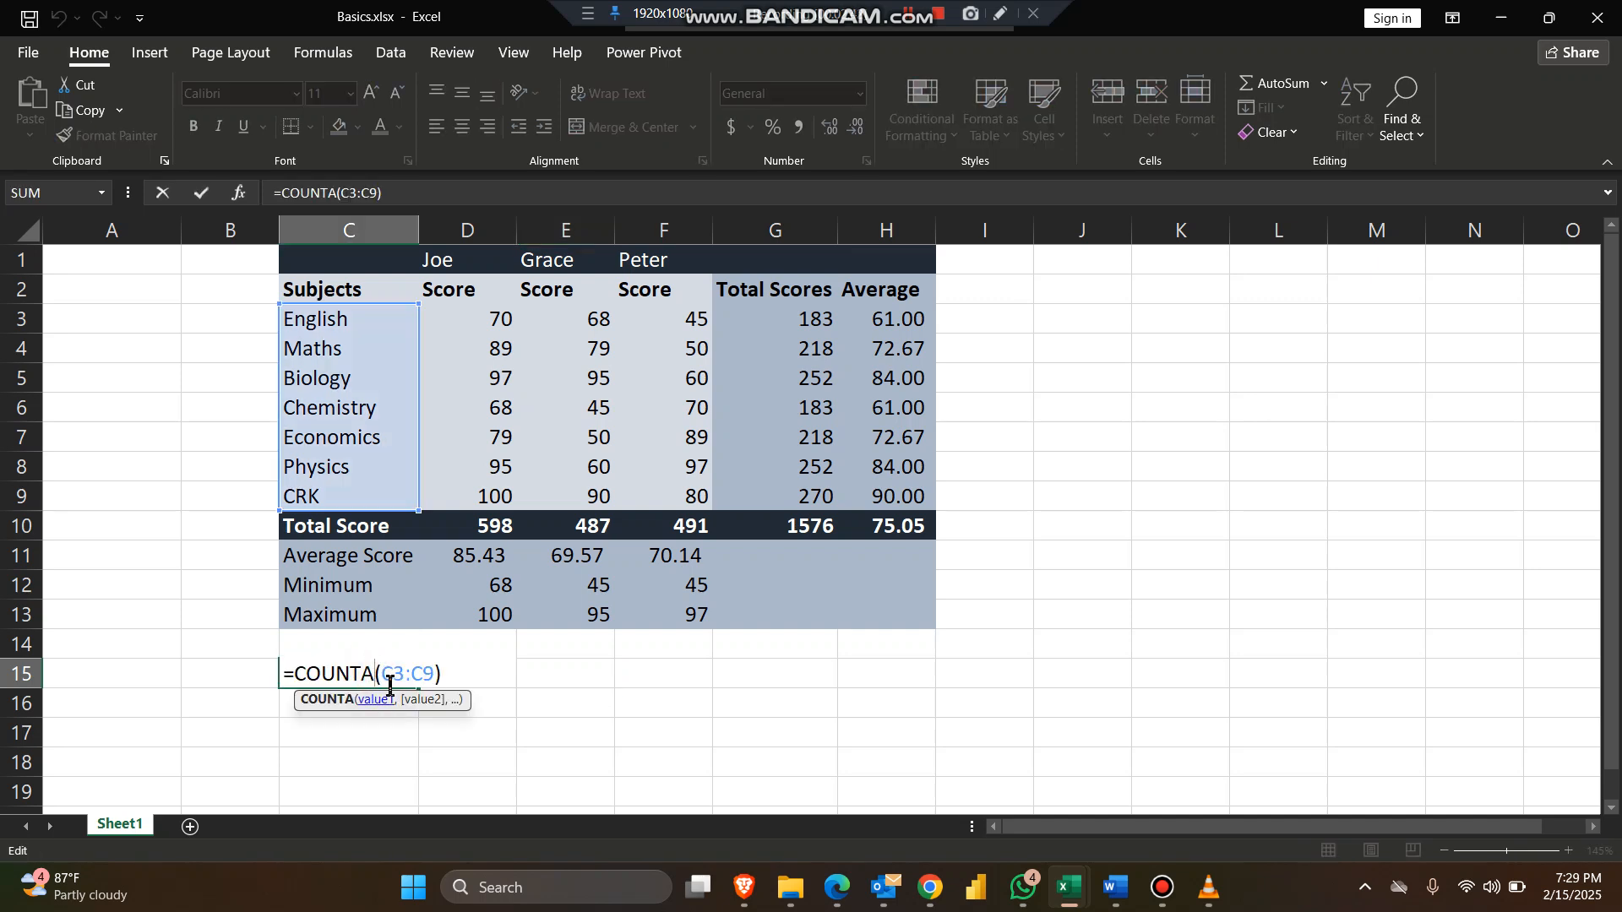
{"action": "key", "text": "Escape"}
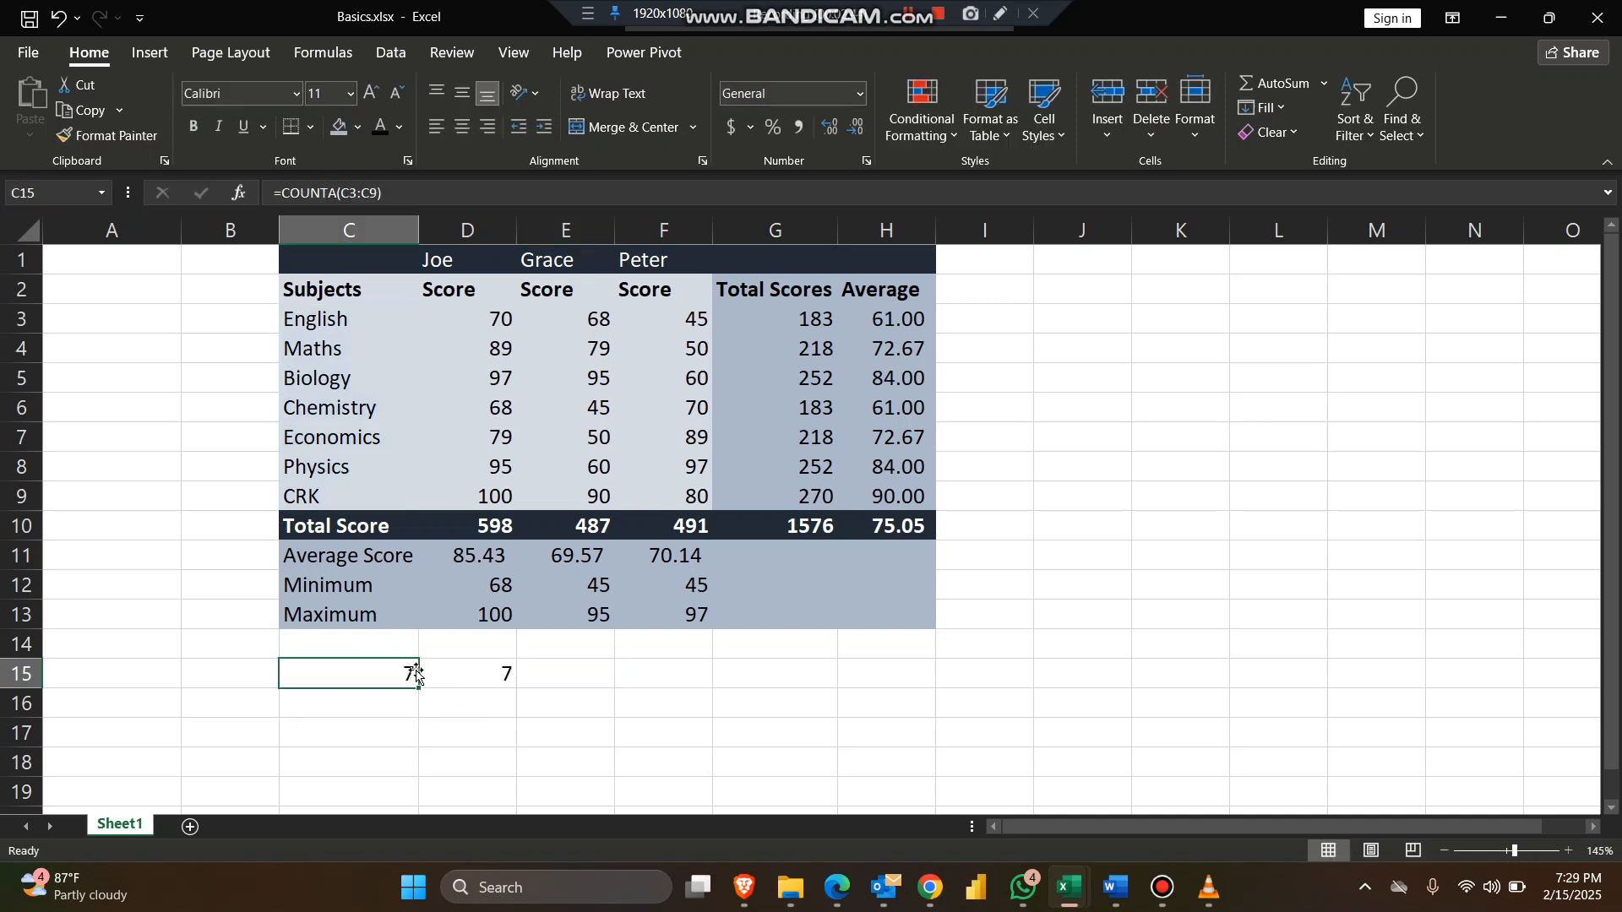
{"action": "key", "text": "Delete"}
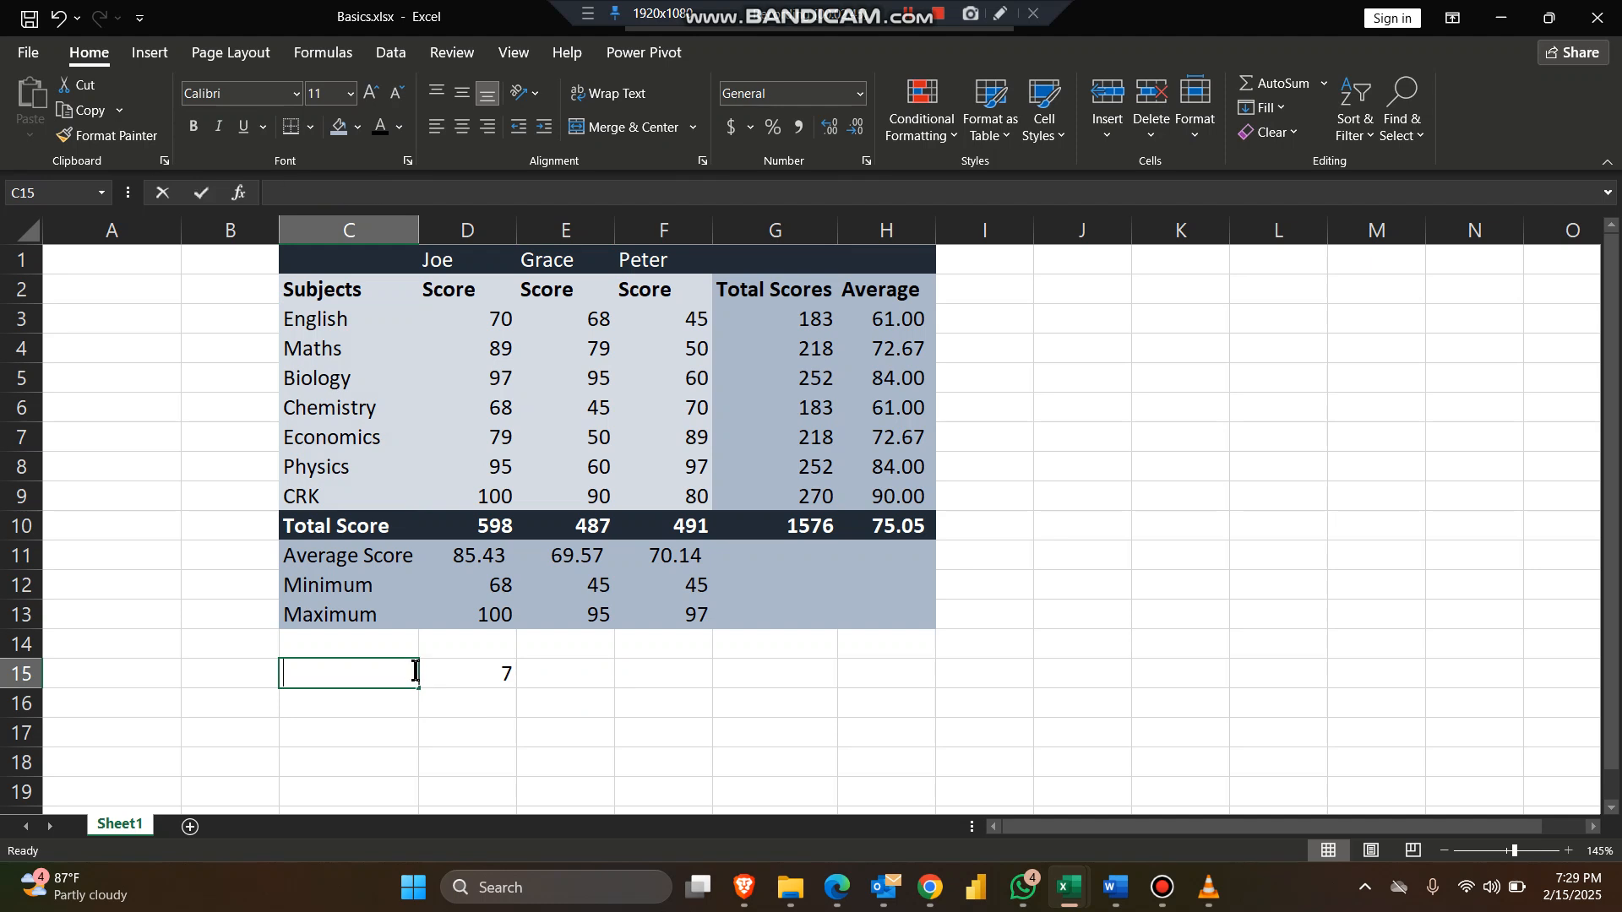
Step: Enter a COUNTBLANK formula in C15 that counts the blank cells in C1:C13
{"action": "type", "text": "=count"}
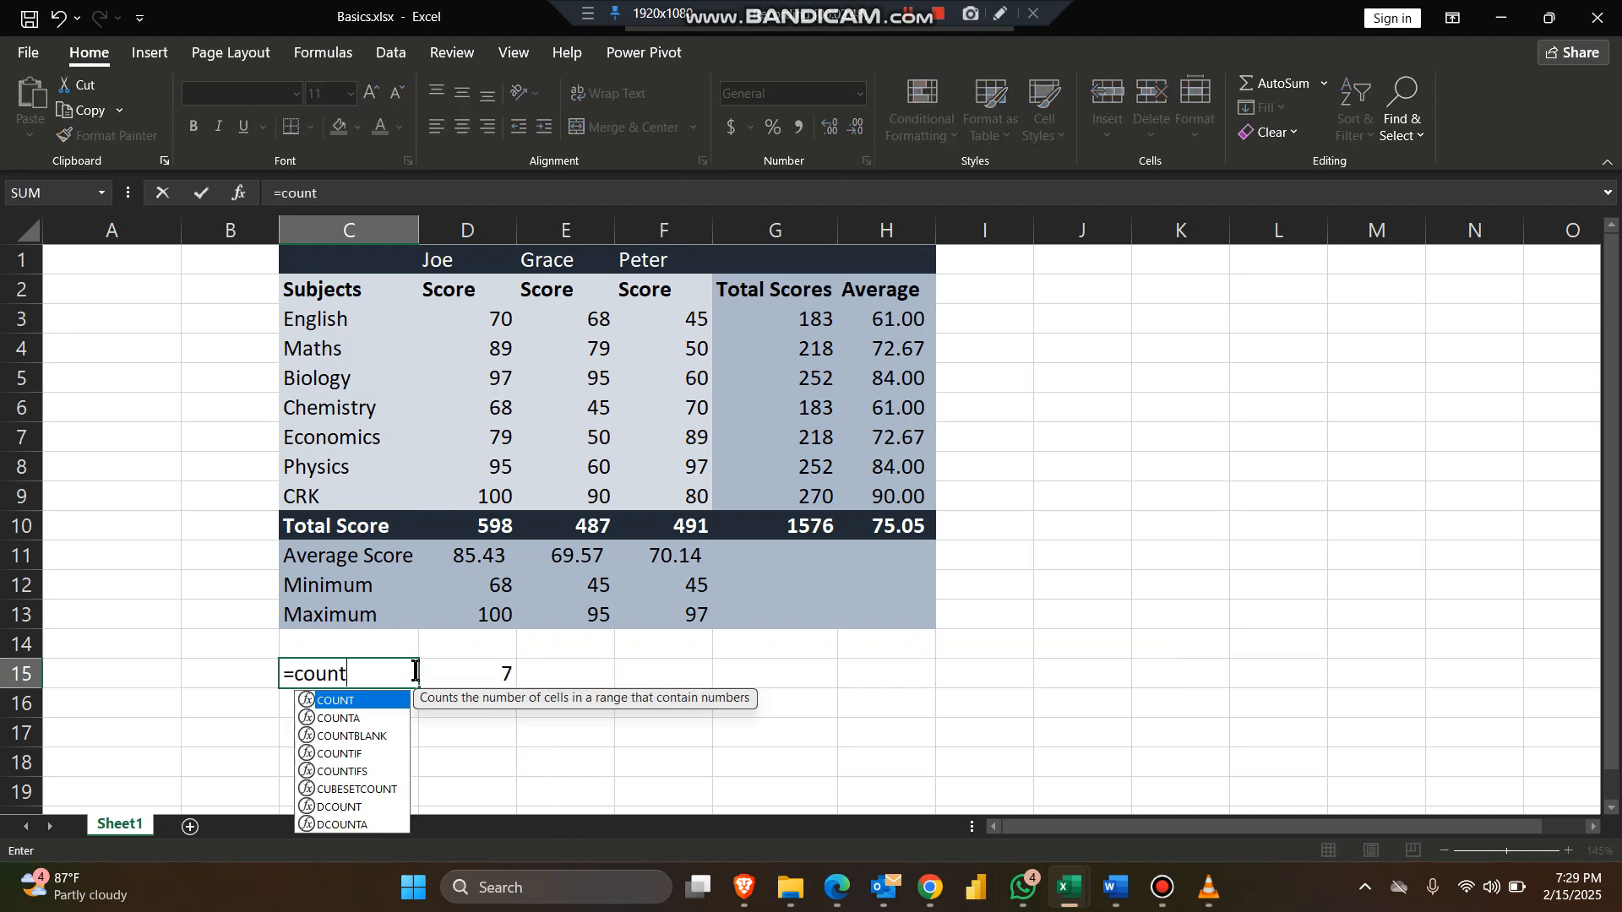
{"action": "left_click", "coordinate": [385, 737]}
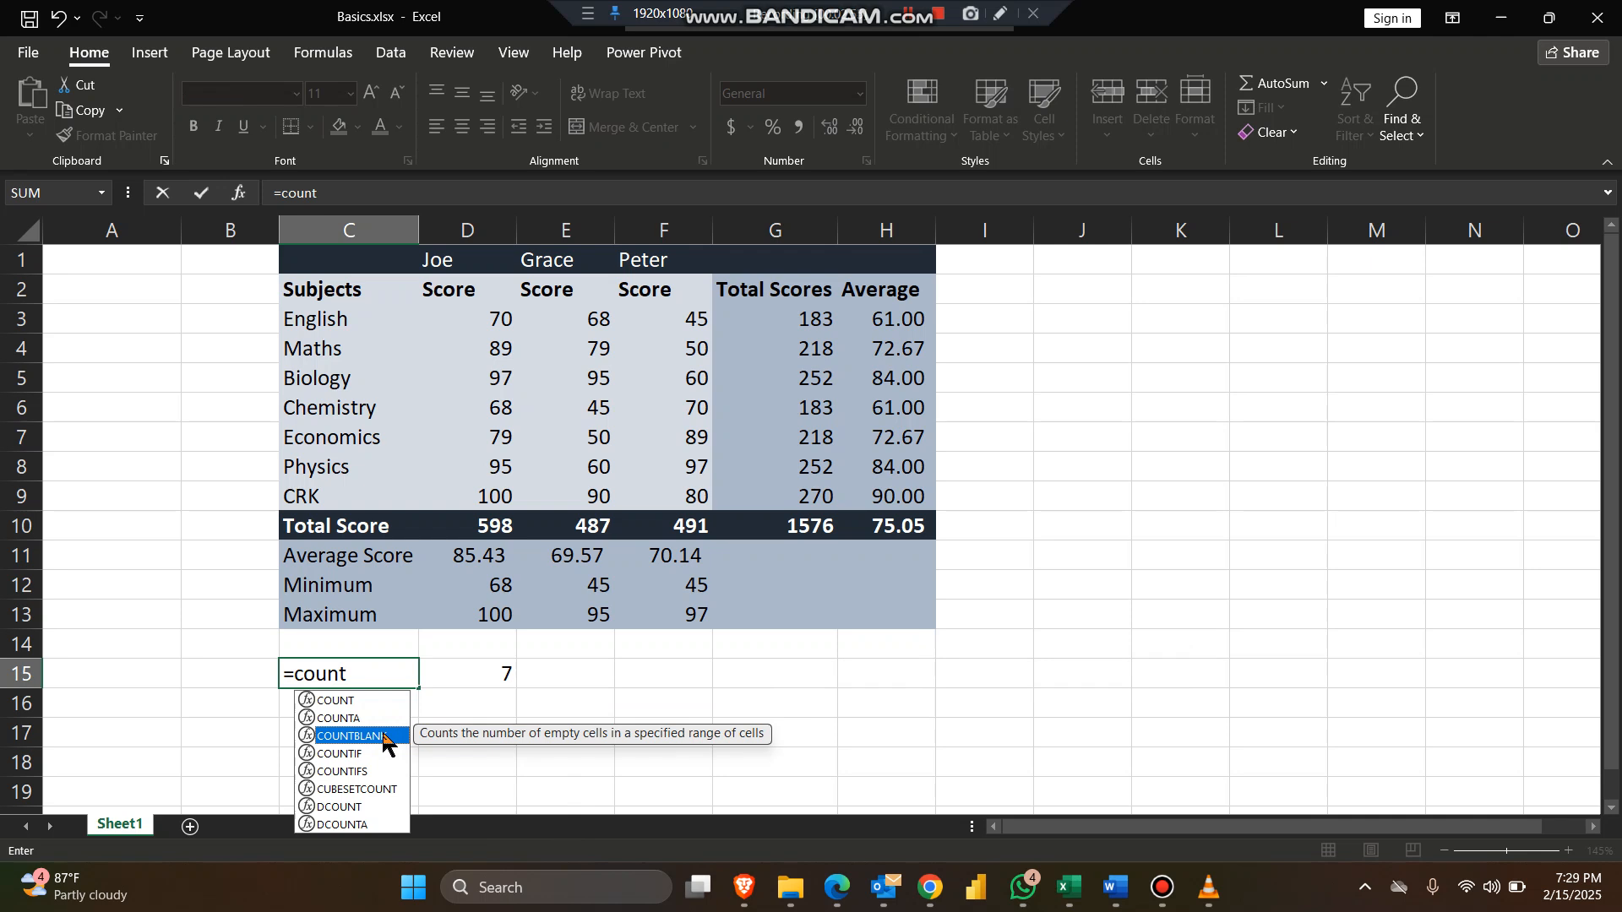
{"action": "double_click", "coordinate": [384, 736]}
{"action": "left_click_drag", "start_coordinate": [376, 261], "coordinate": [347, 607]}
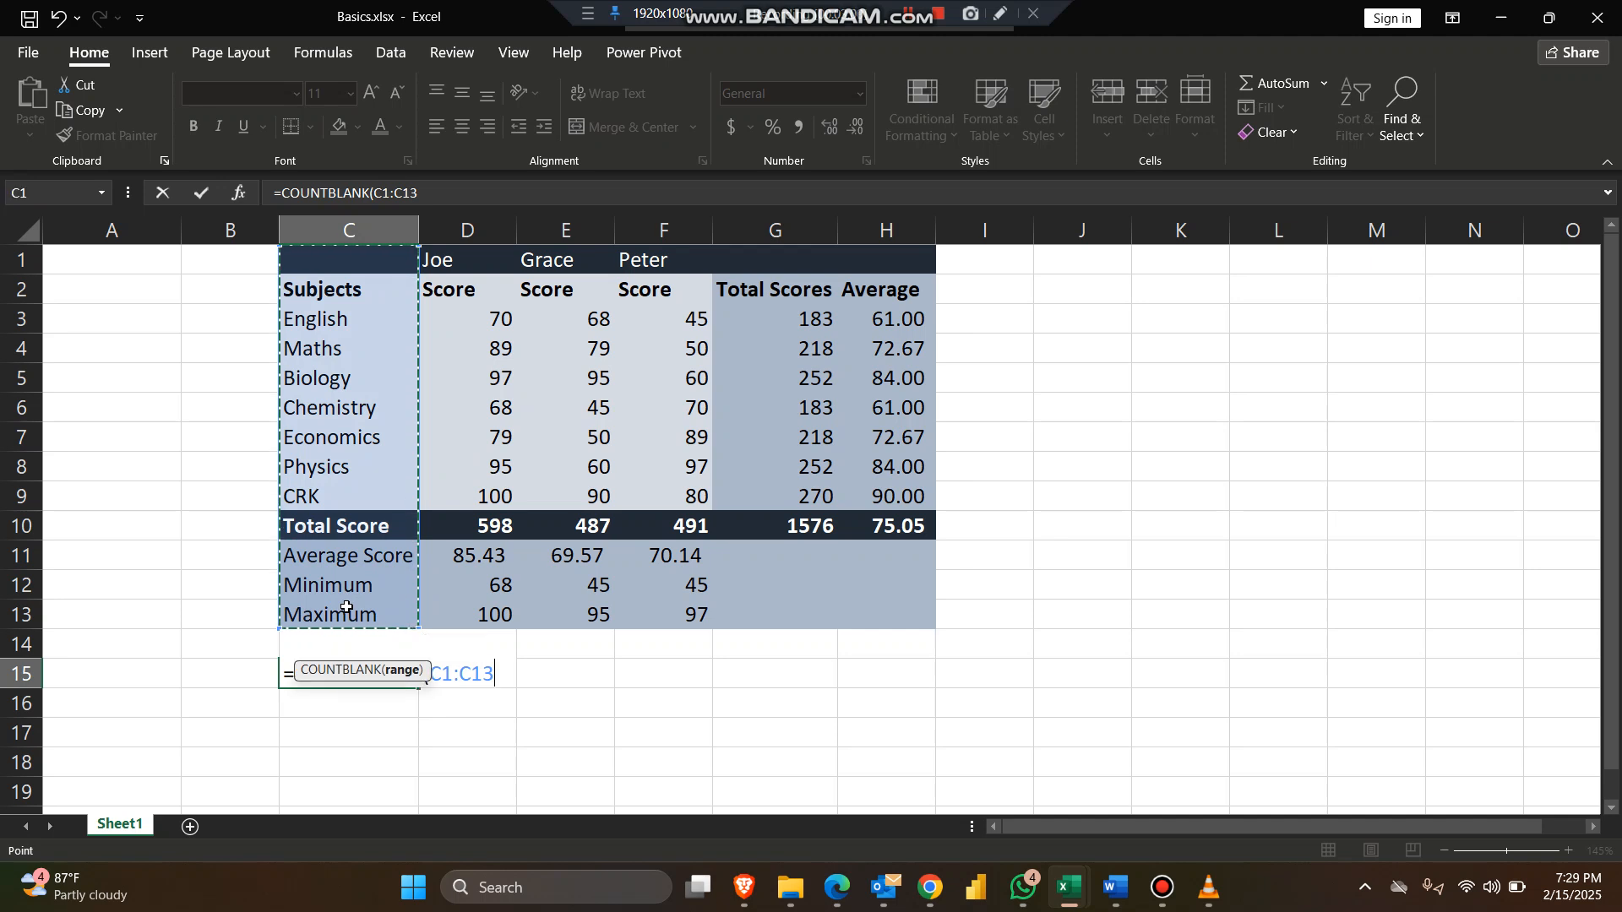
{"action": "key", "text": "Return"}
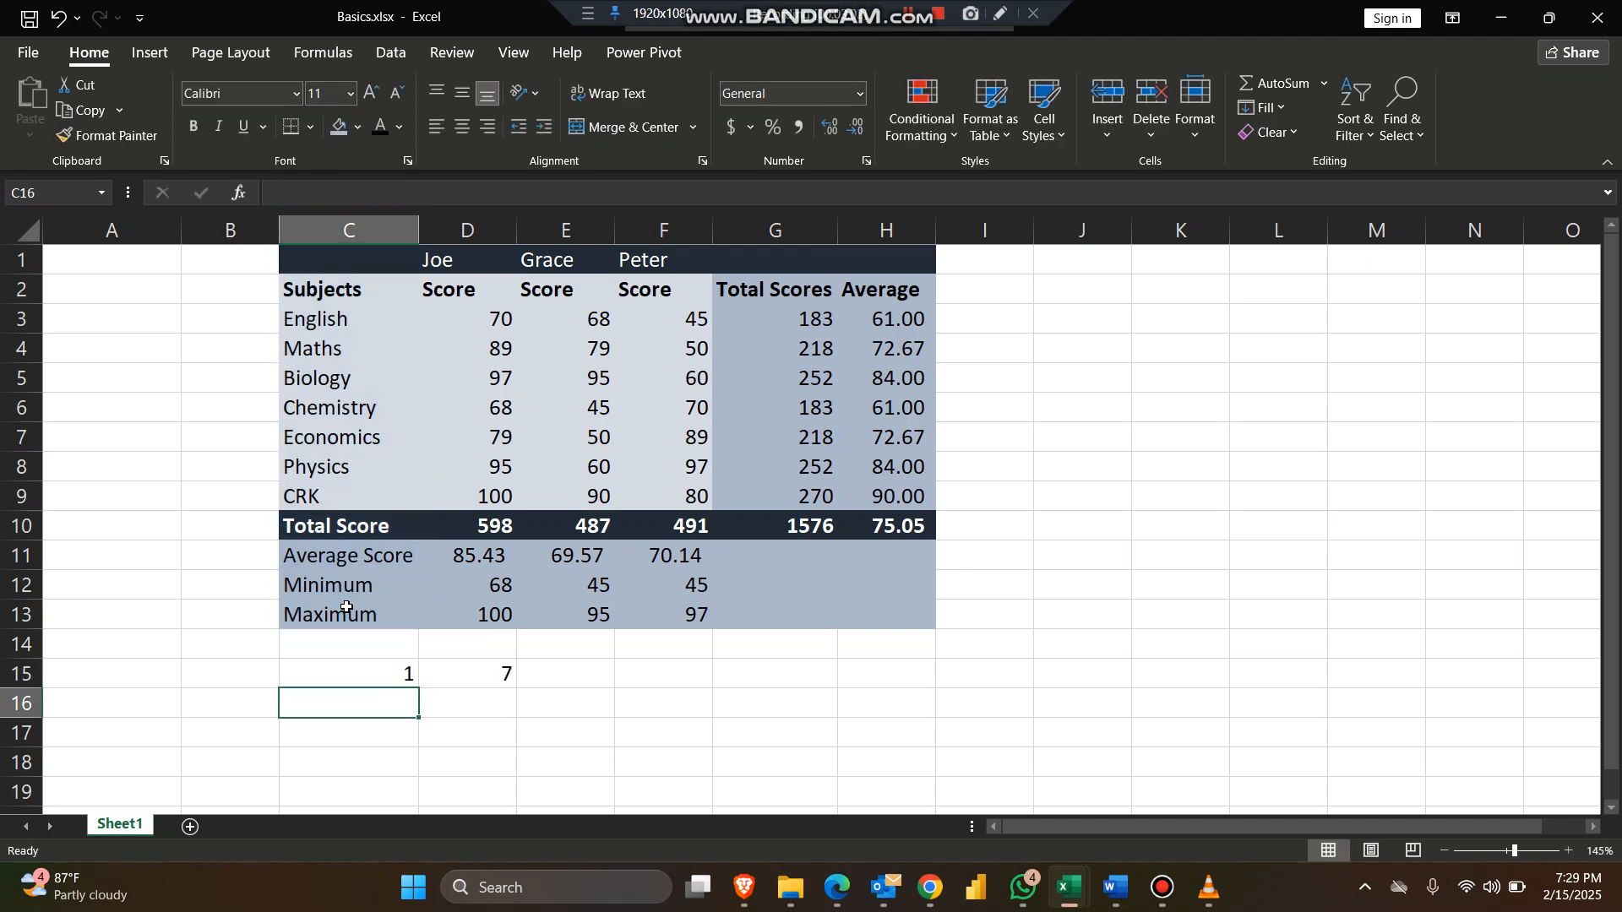
Step: Clear the English subject name from cell C3 to test the blank count
{"action": "left_click", "coordinate": [310, 257]}
{"action": "left_click", "coordinate": [667, 705]}
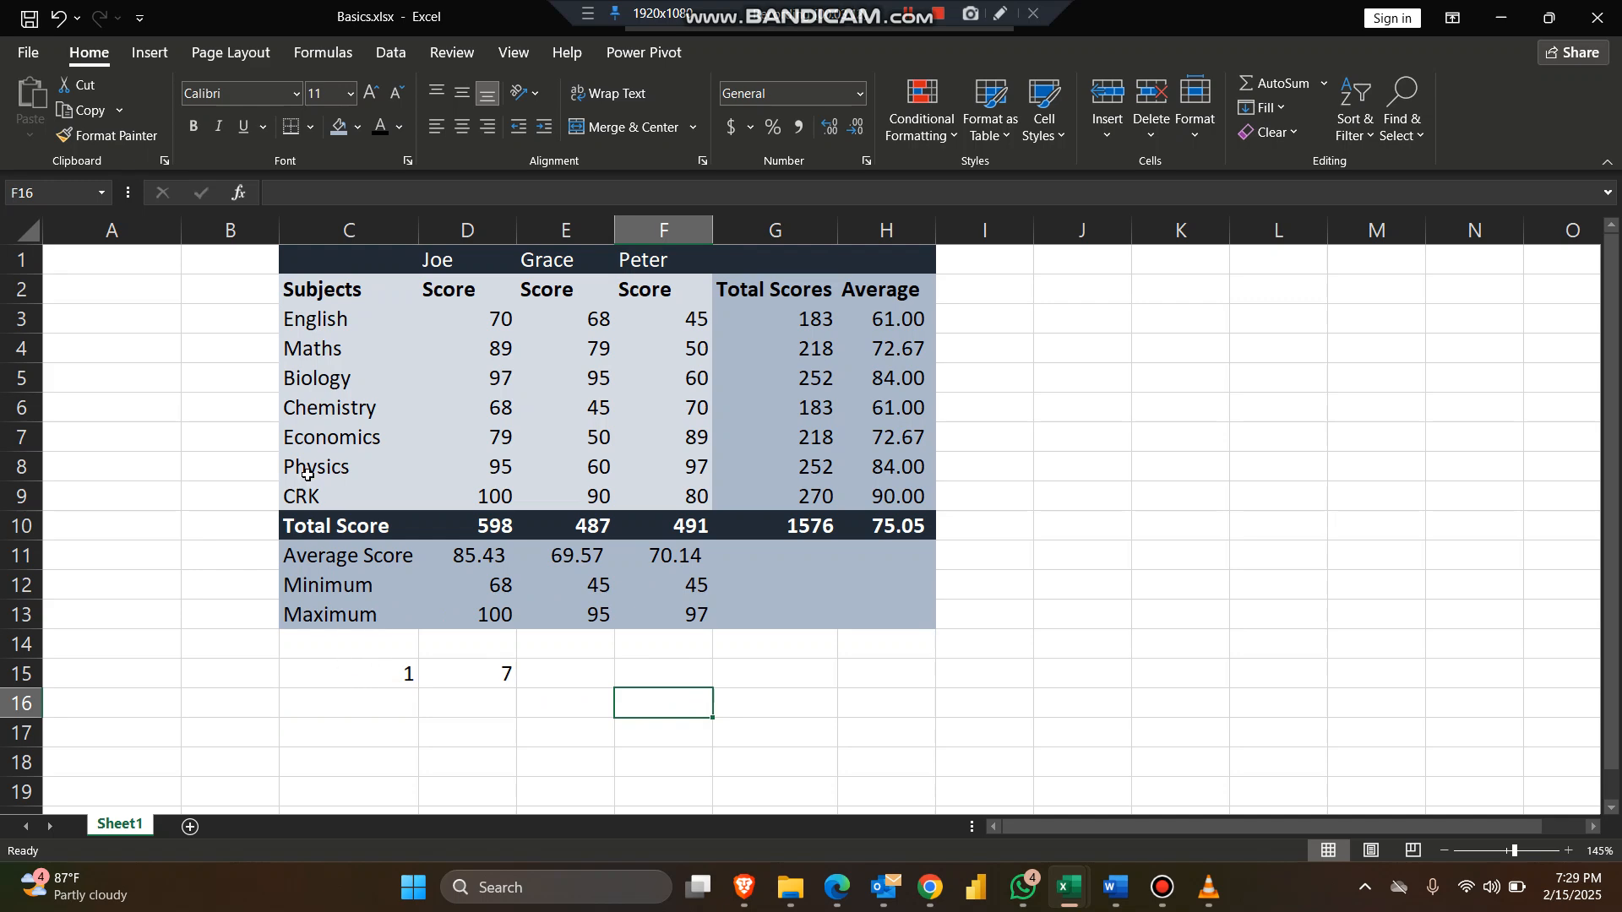
{"action": "left_click", "coordinate": [372, 321]}
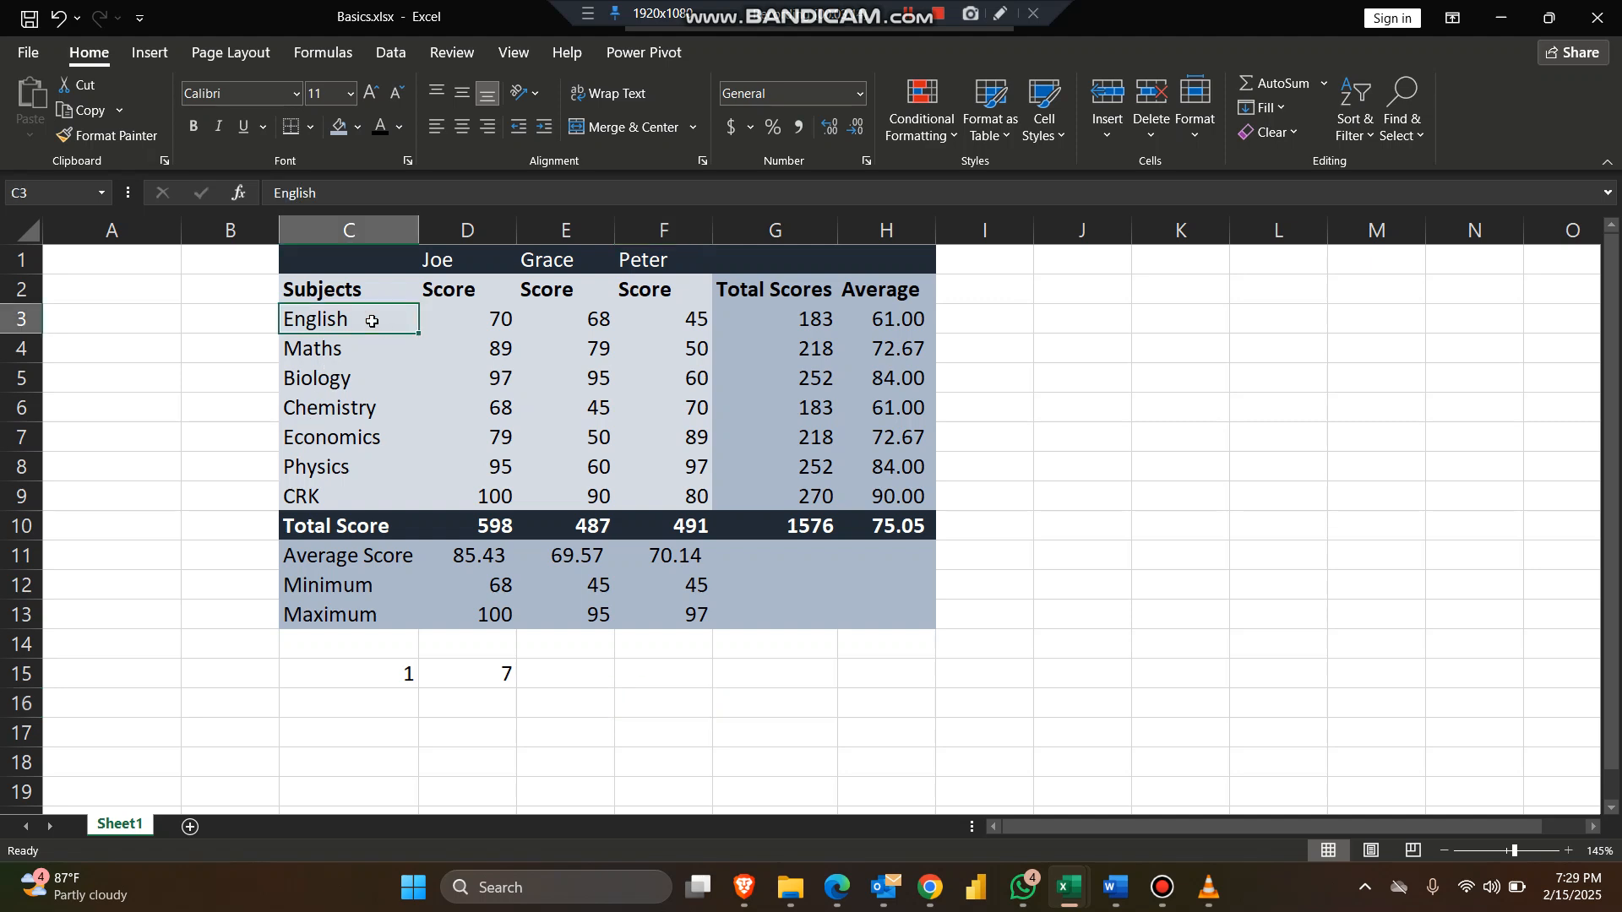
{"action": "key", "text": "BackSpace"}
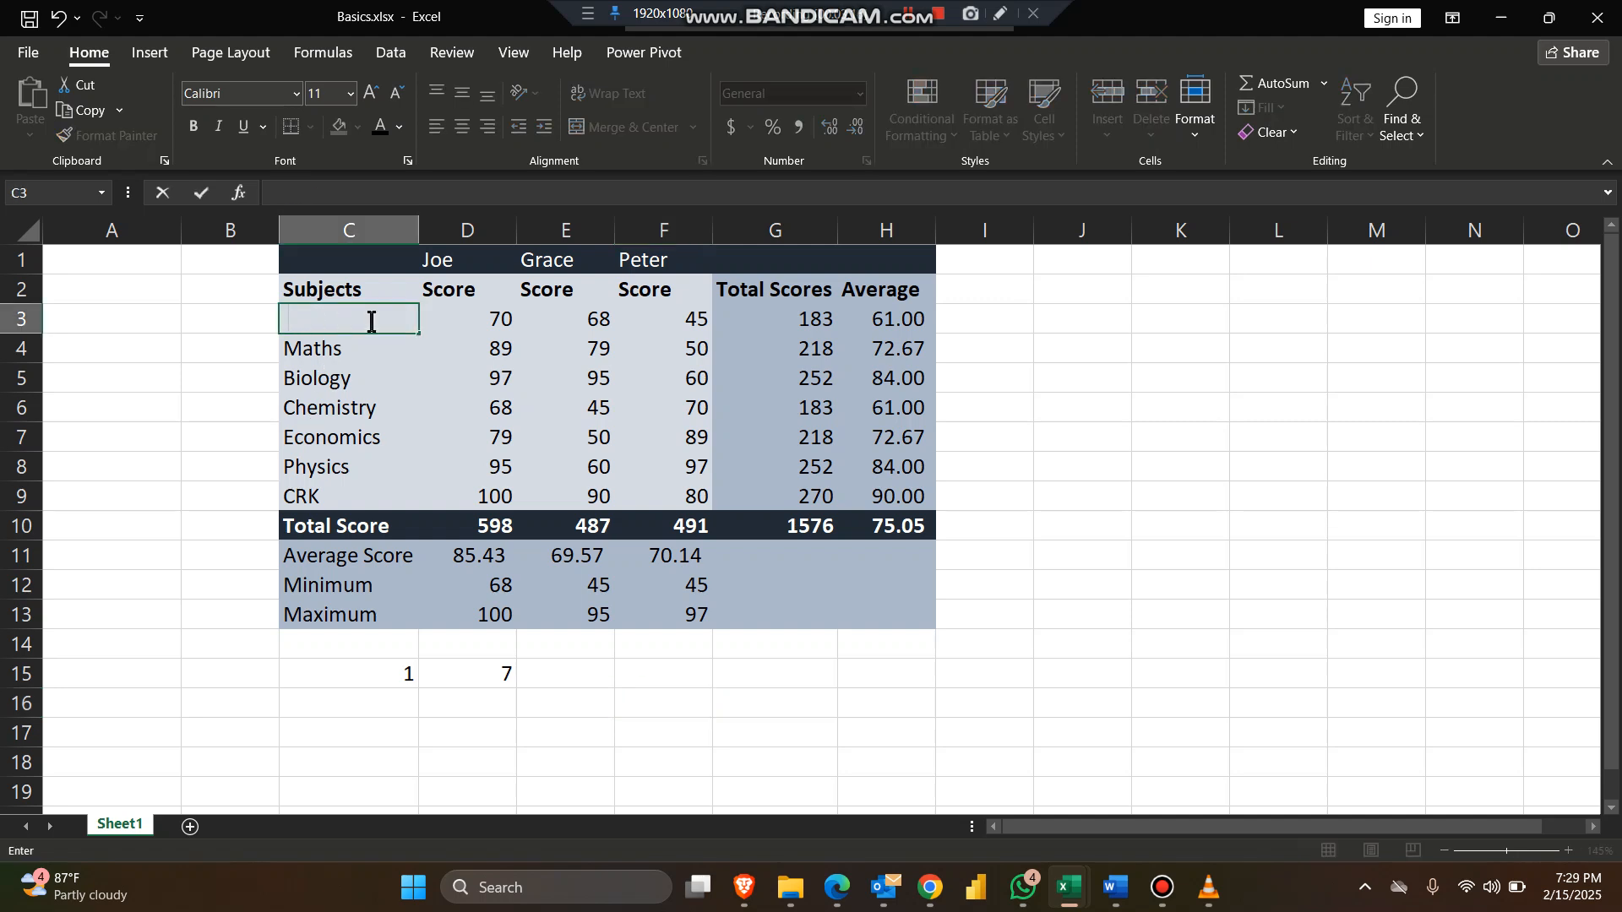
{"action": "key", "text": "Return"}
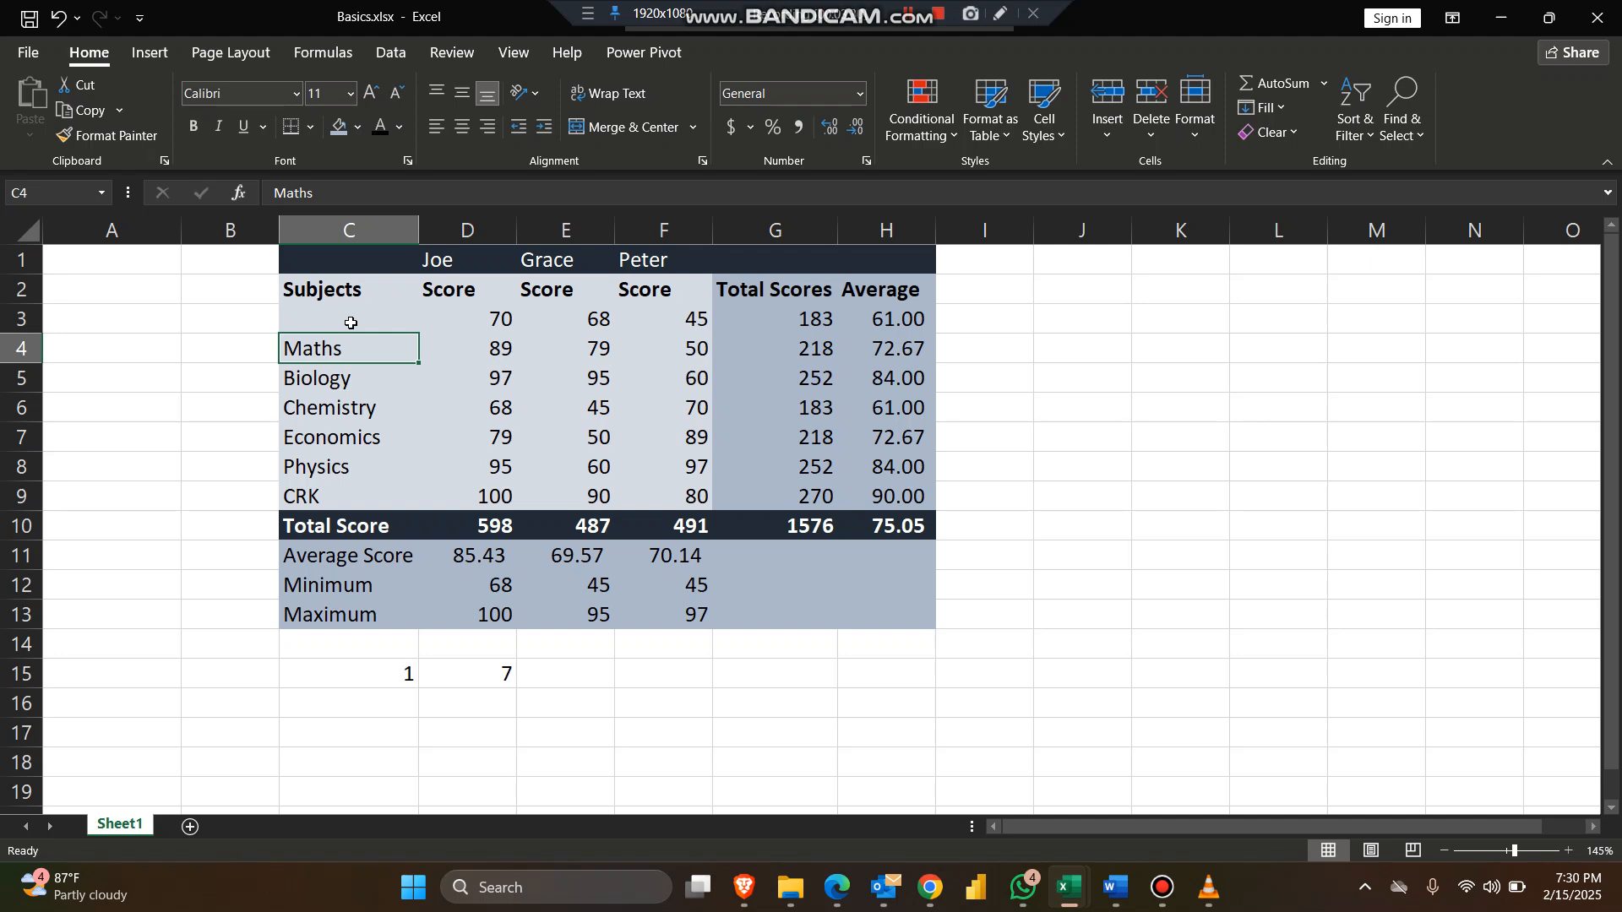
{"action": "left_click", "coordinate": [351, 323]}
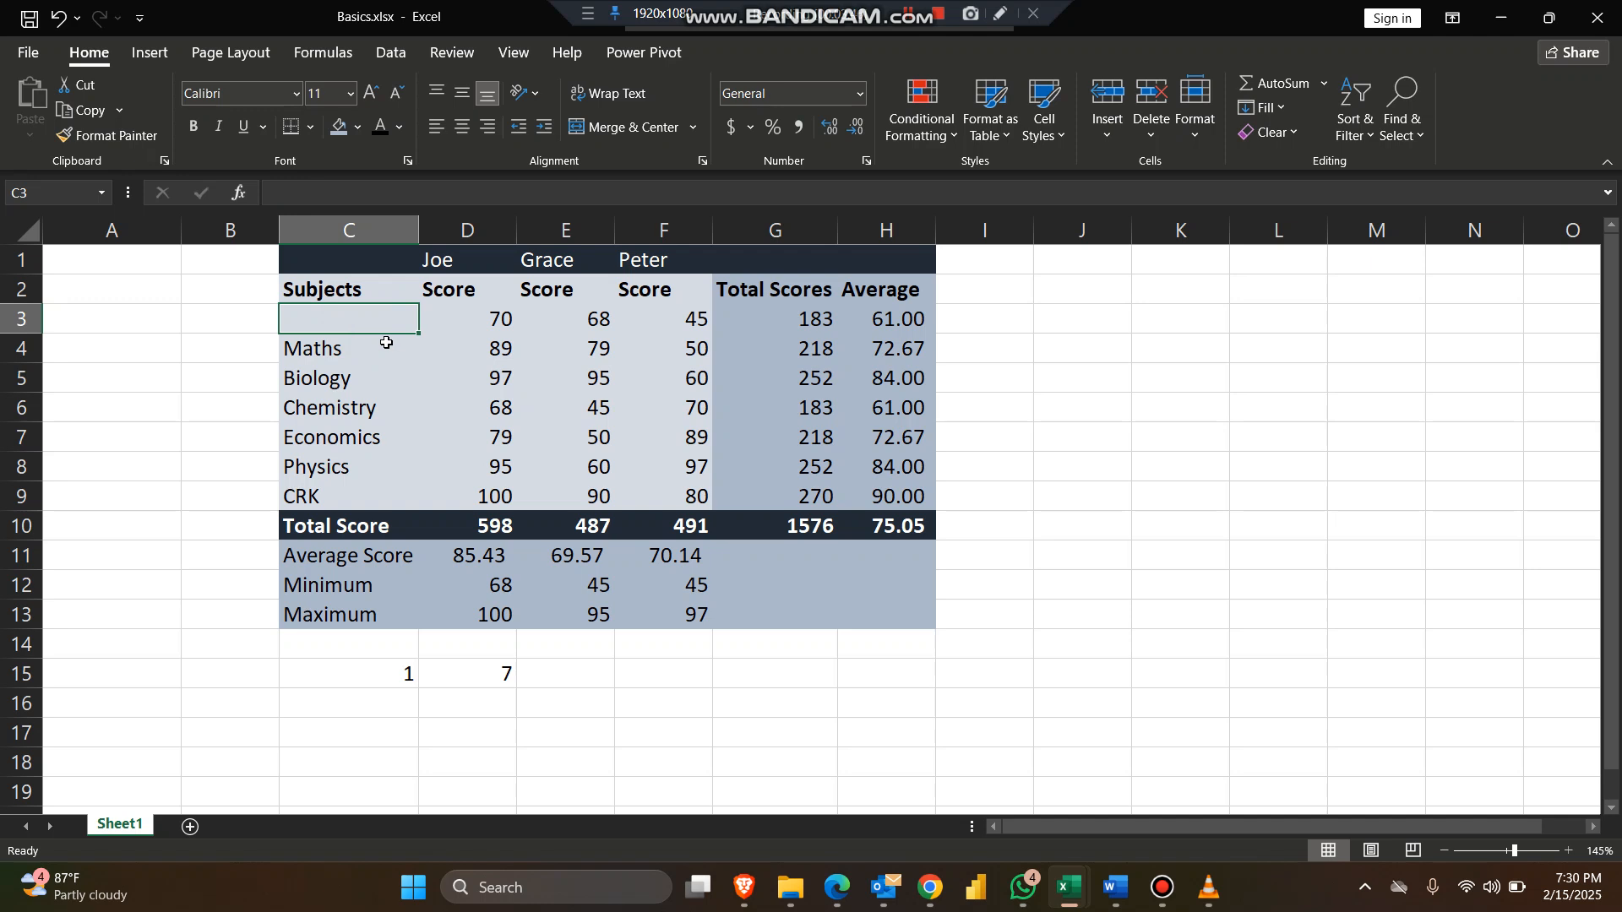
{"action": "key", "text": "BackSpace"}
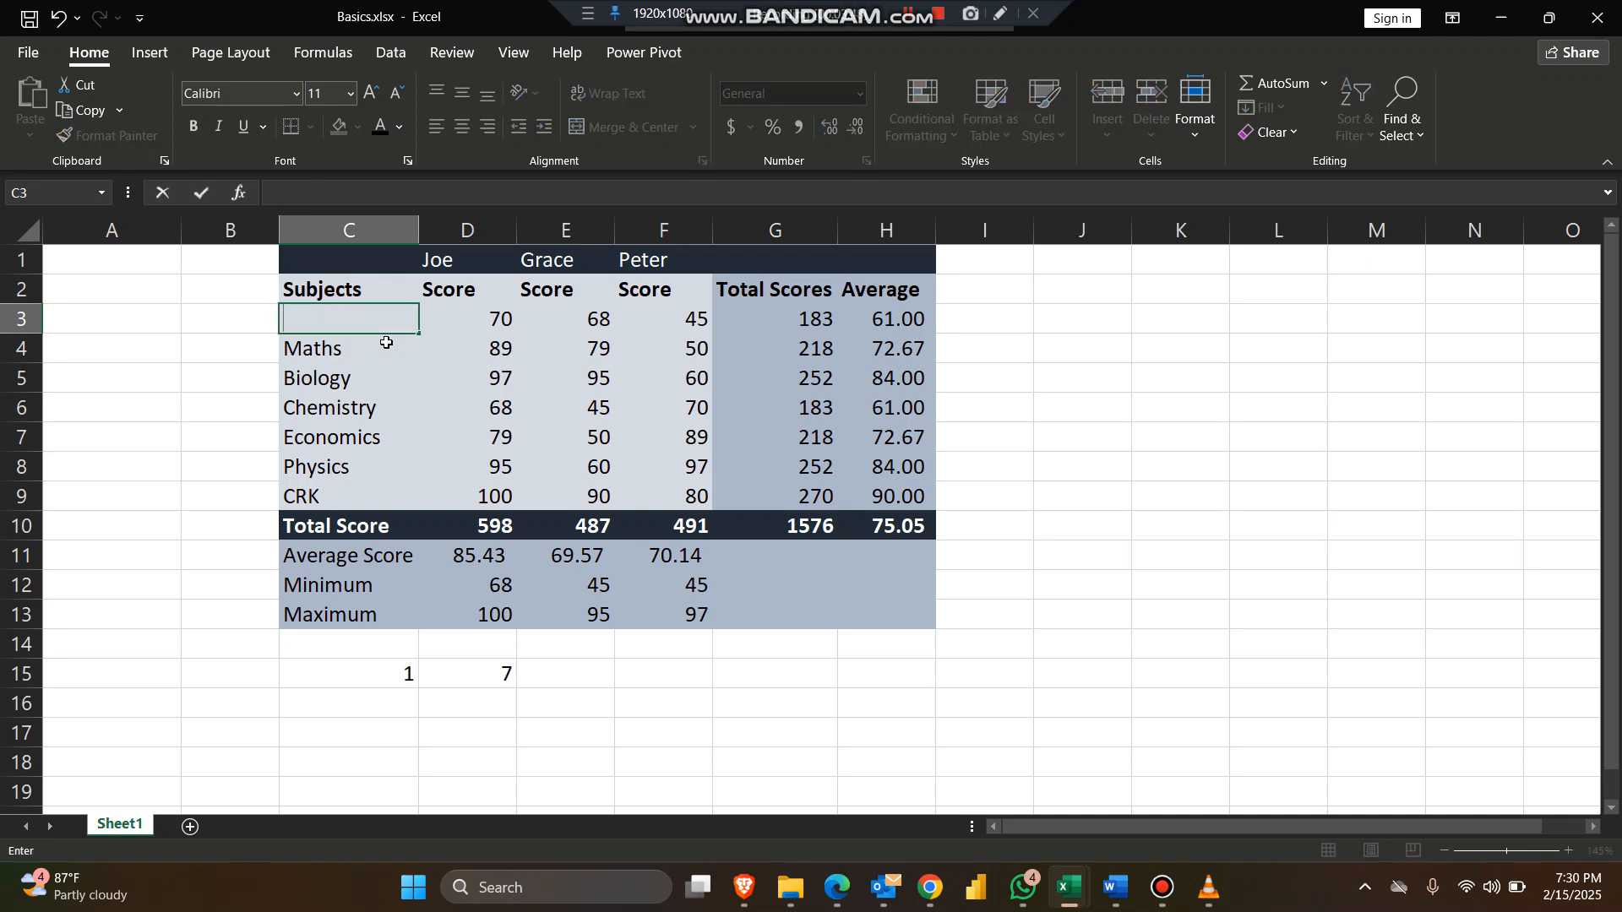
{"action": "key", "text": "Return"}
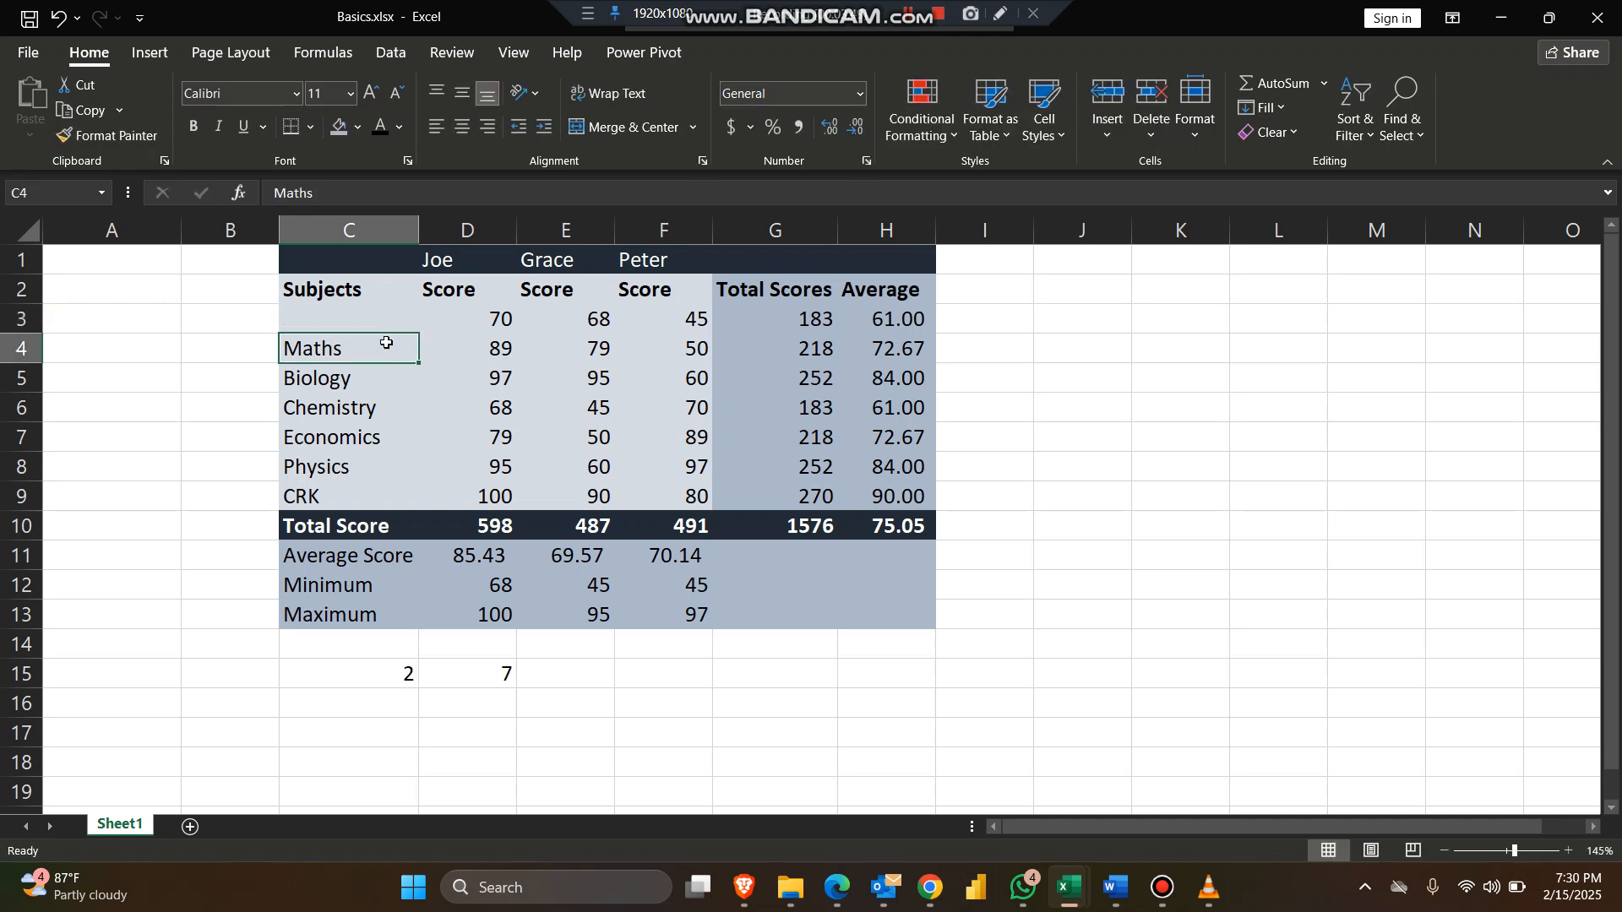
Step: Check the C15 formula, abandon retyping C3, and undo the clearing so English returns
{"action": "left_click", "coordinate": [346, 679]}
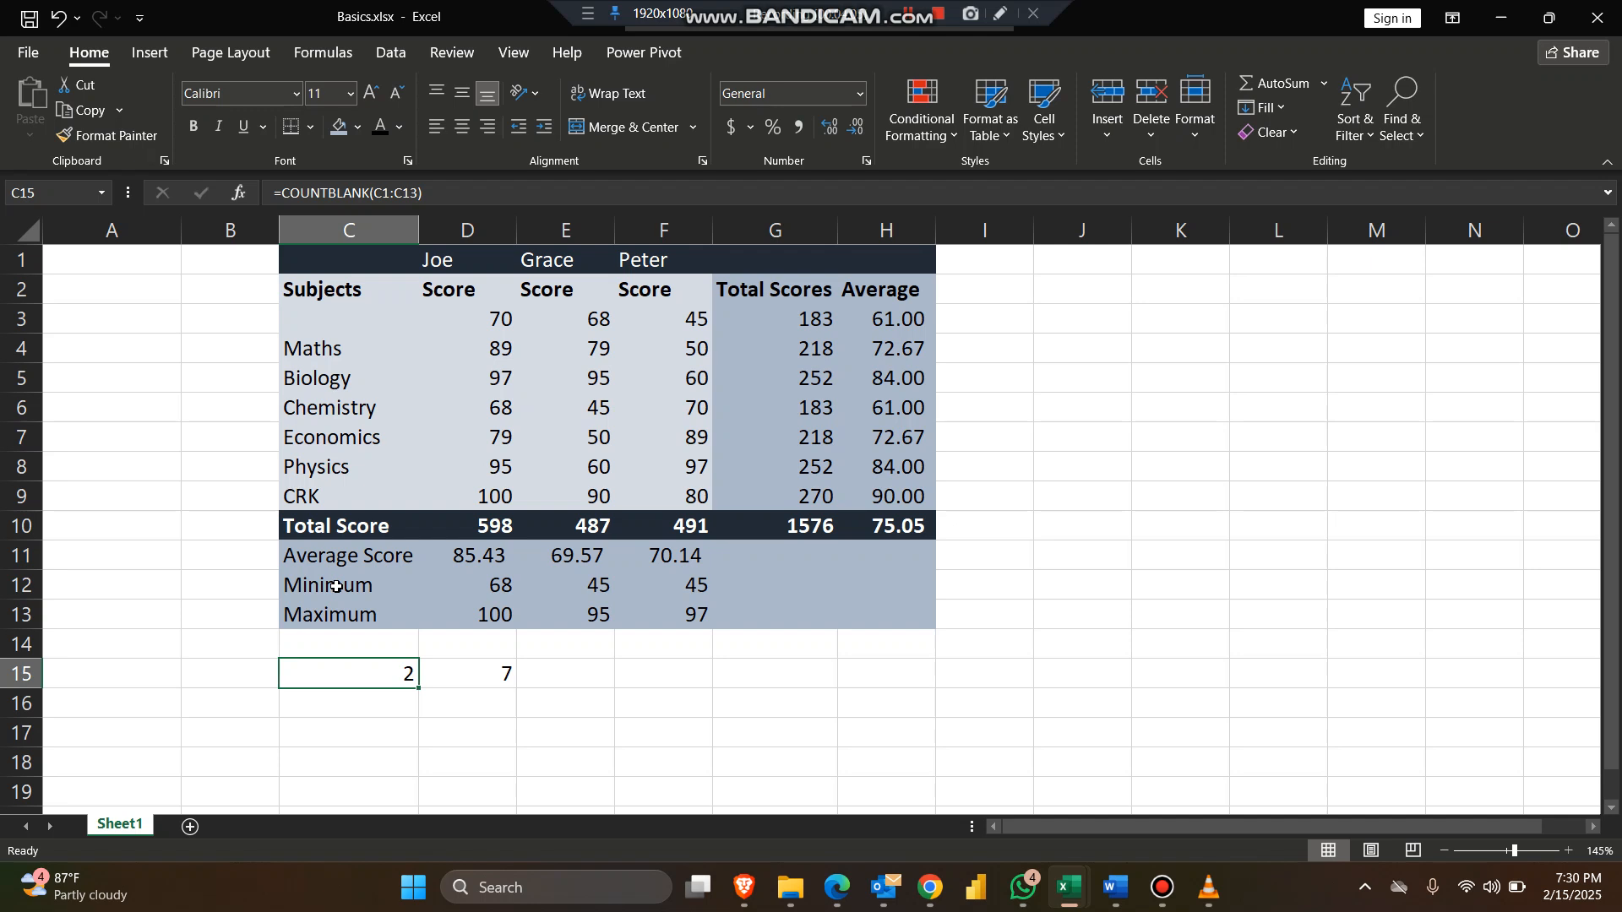
{"action": "left_click", "coordinate": [353, 314]}
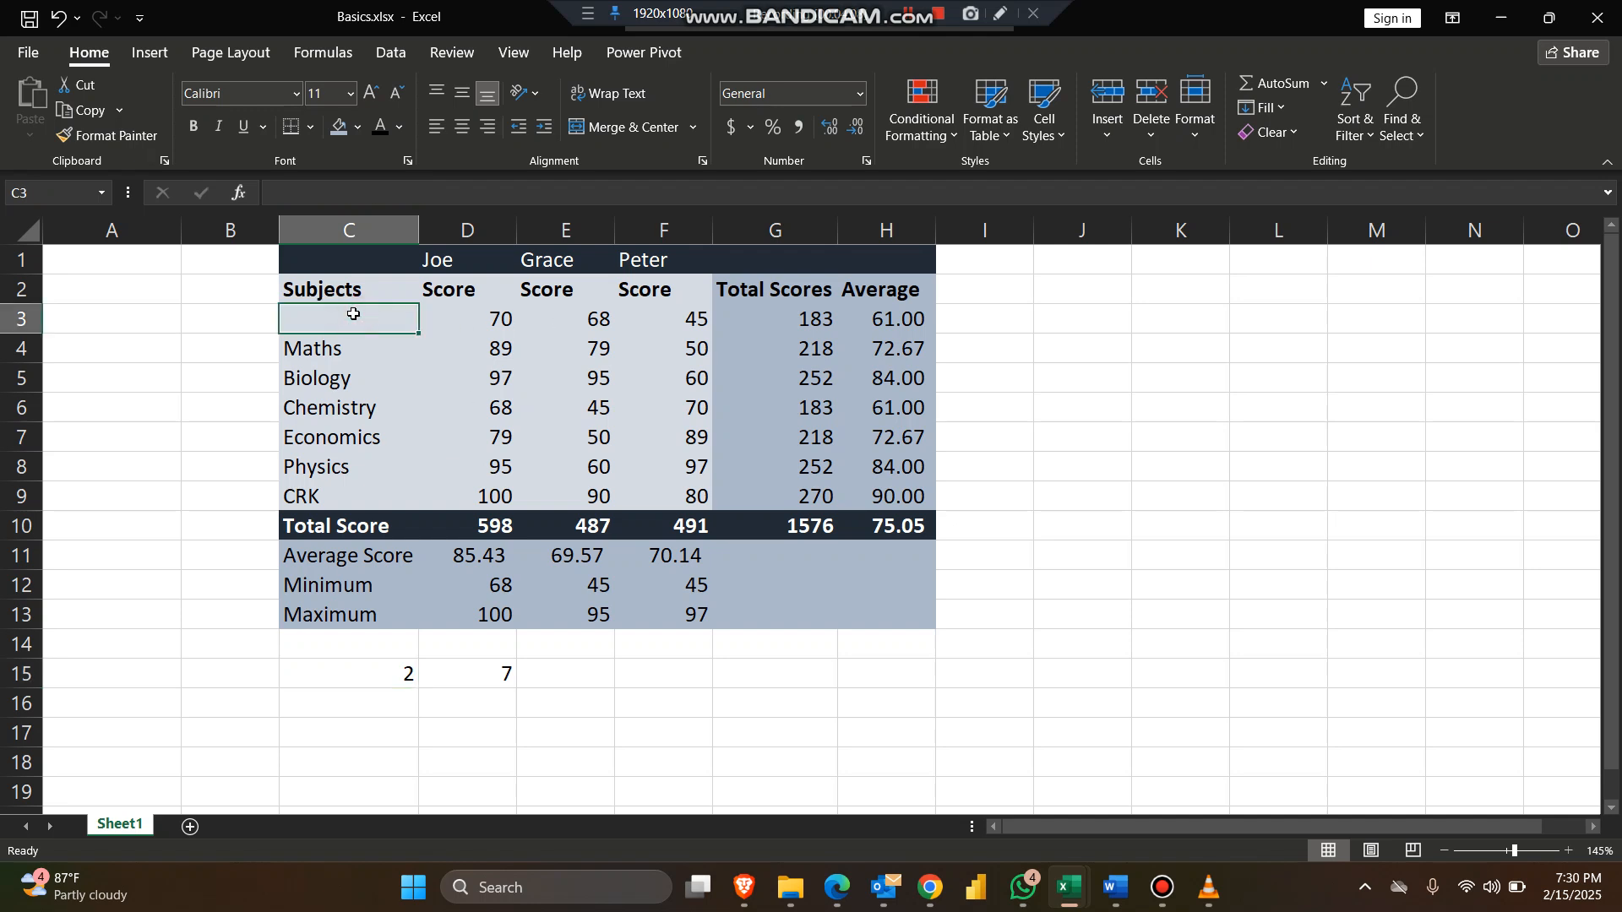
{"action": "type", "text": "Enli`"}
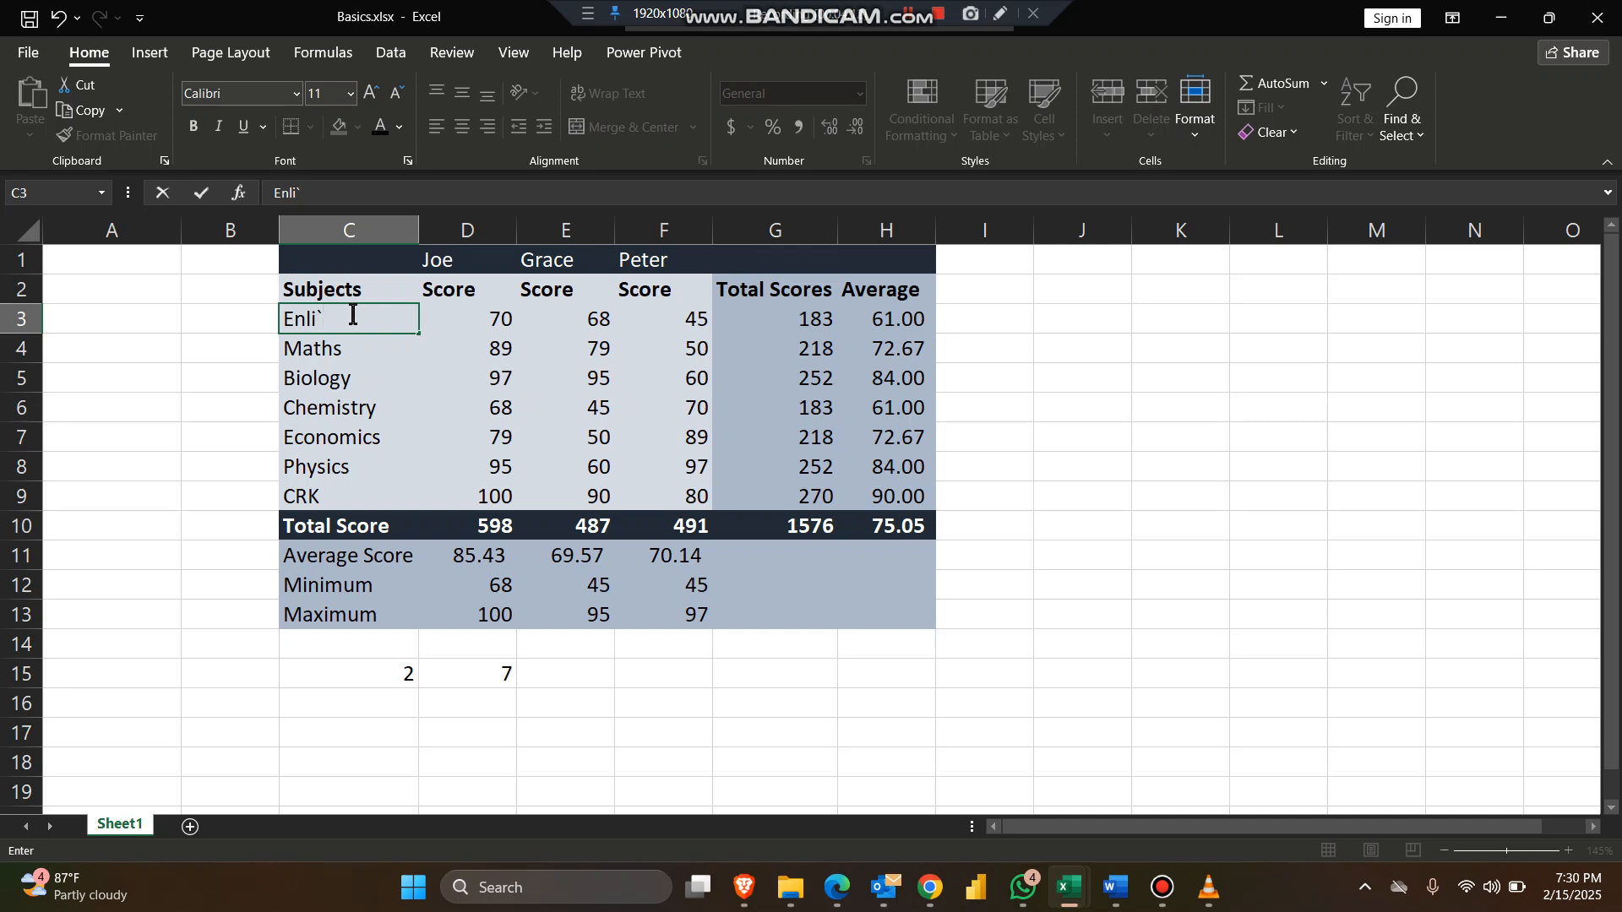
{"action": "key", "text": "Escape"}
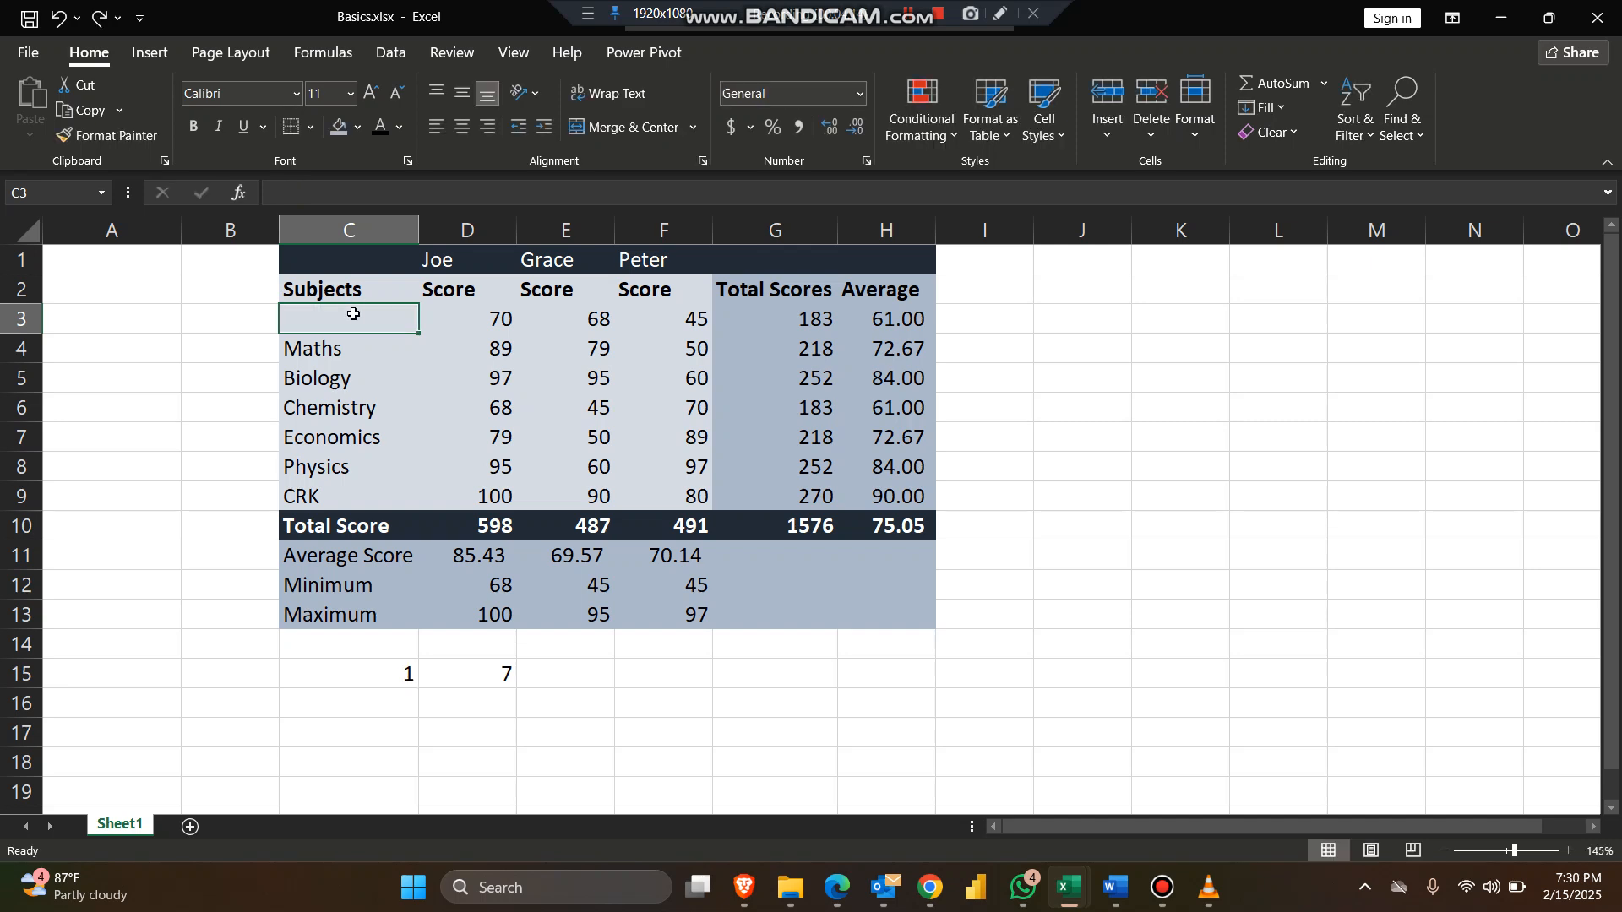
{"action": "key", "text": "ctrl+z"}
{"action": "left_click", "coordinate": [666, 679]}
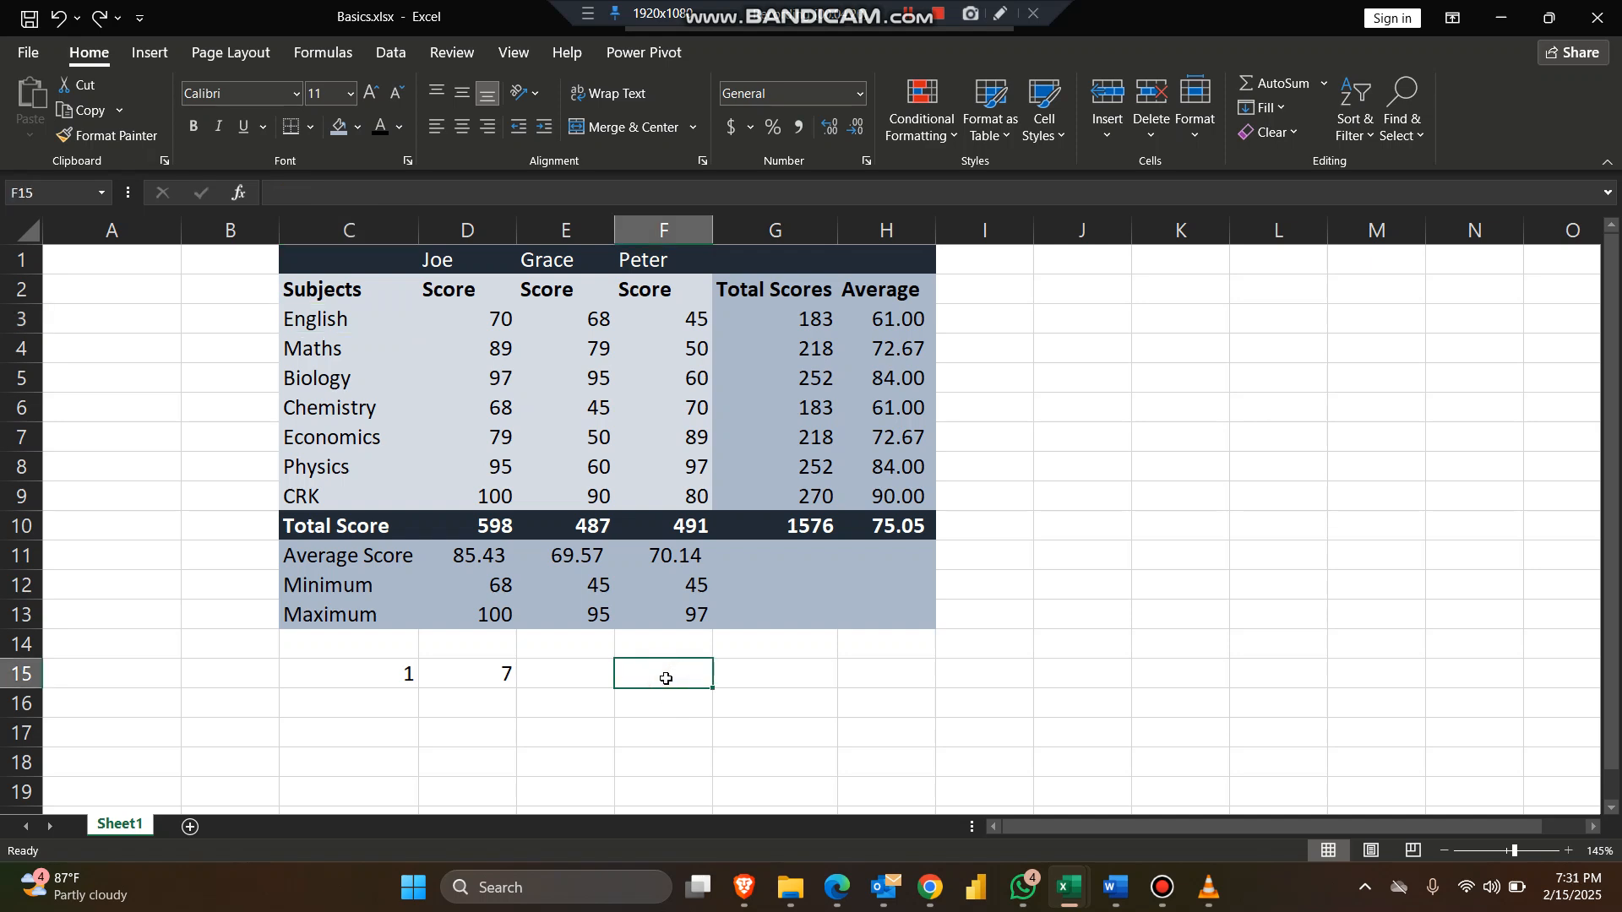
{"action": "type", "text": "=count"}
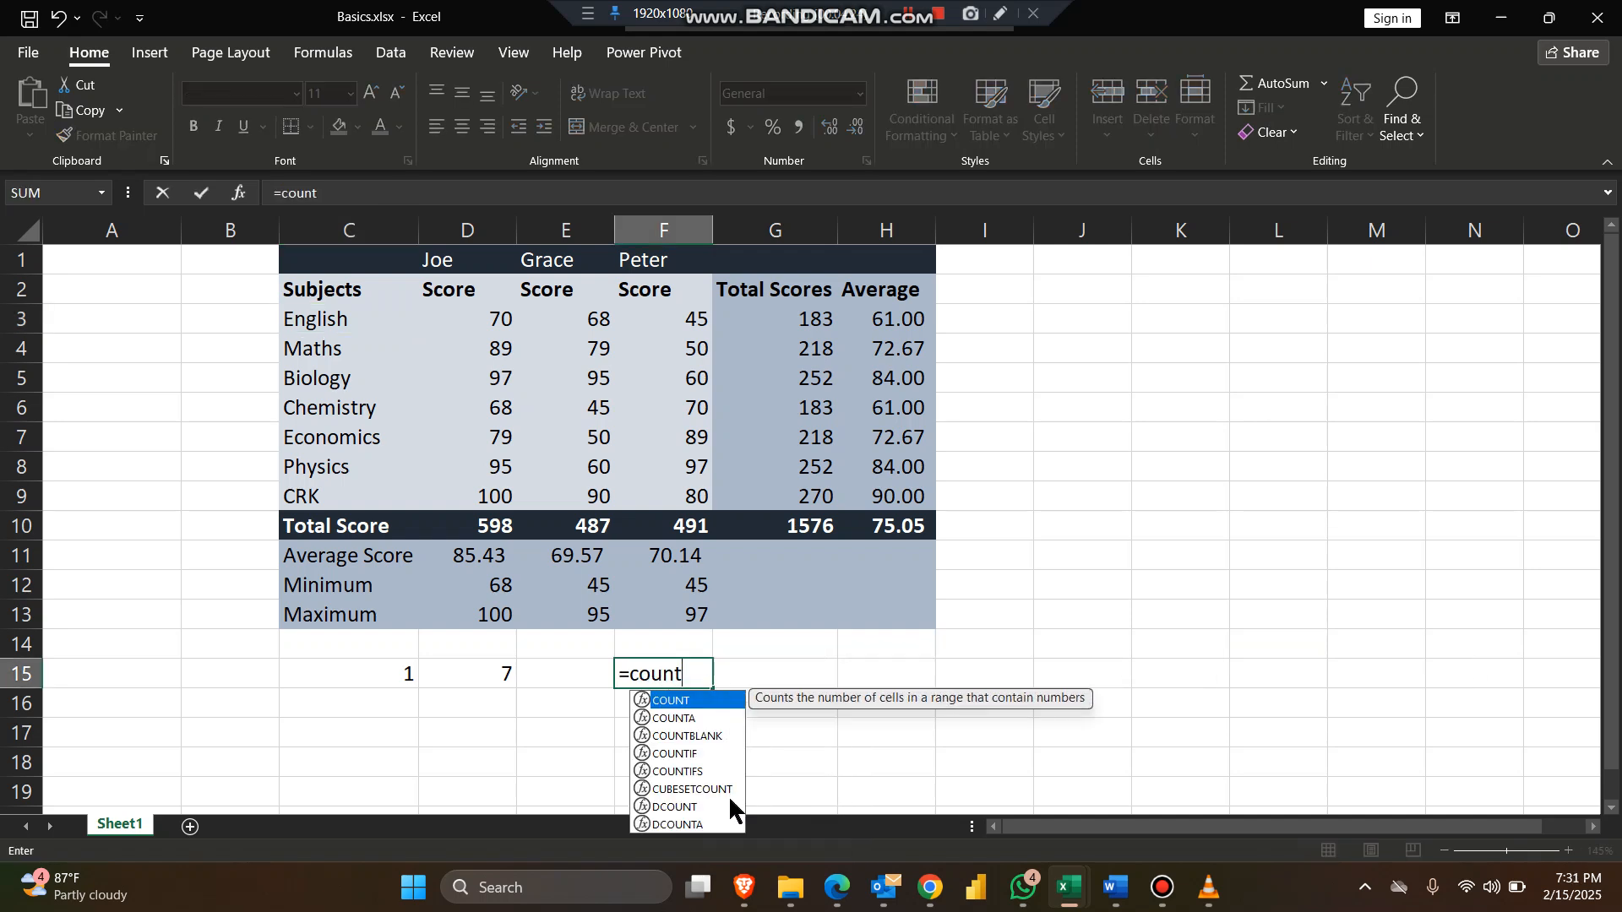
{"action": "left_click", "coordinate": [702, 808]}
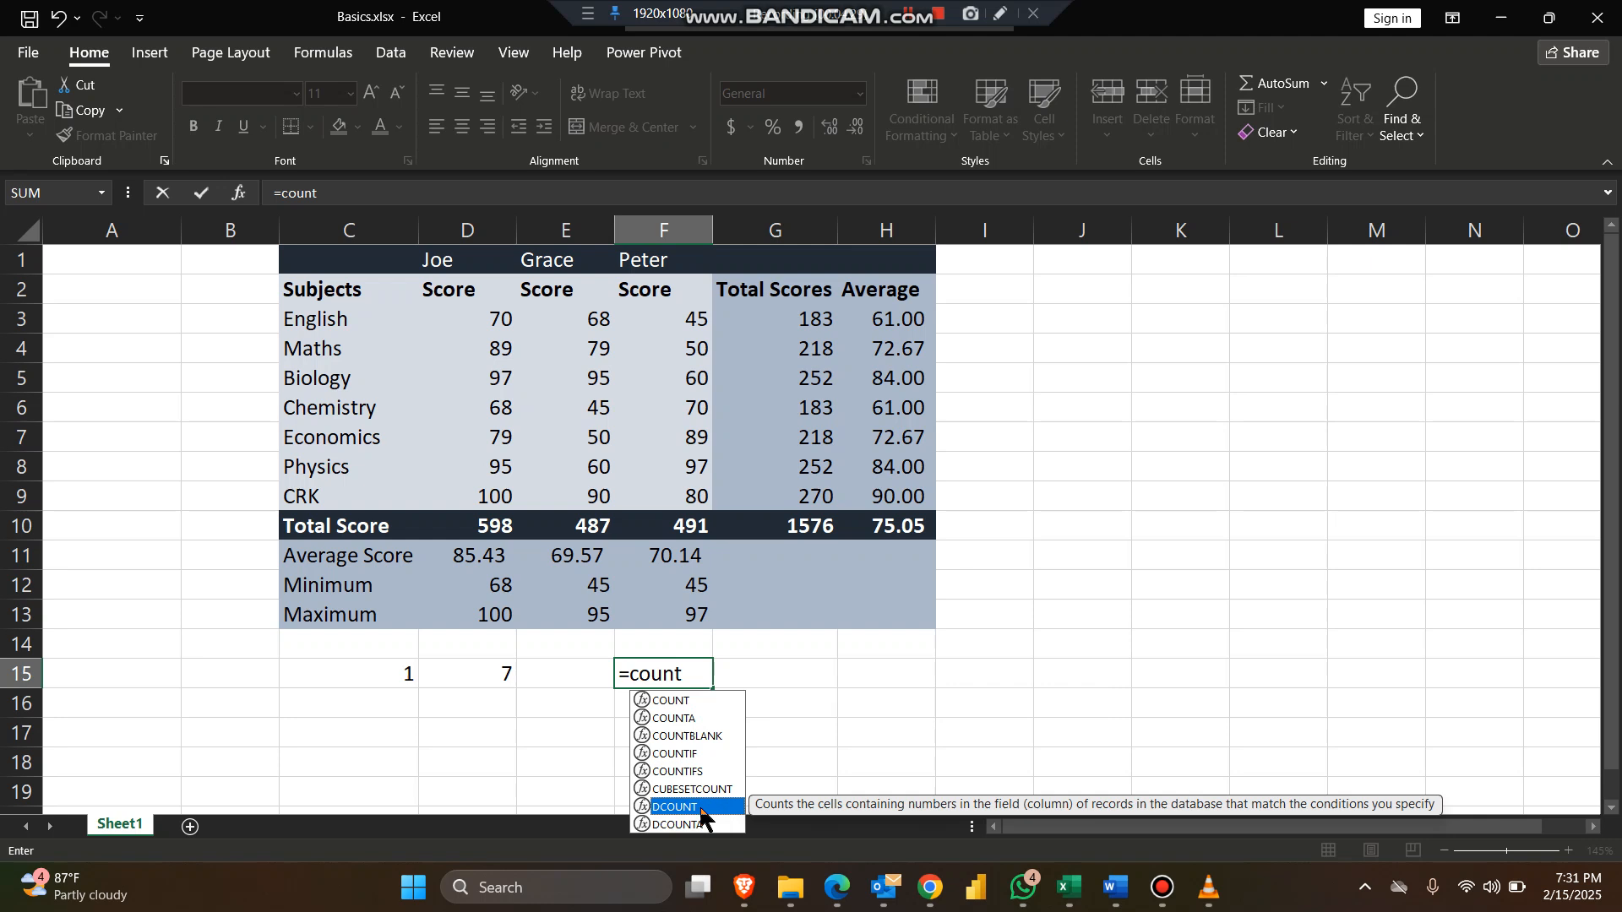
{"action": "left_click", "coordinate": [704, 700]}
{"action": "left_click", "coordinate": [714, 719]}
{"action": "left_click", "coordinate": [735, 737]}
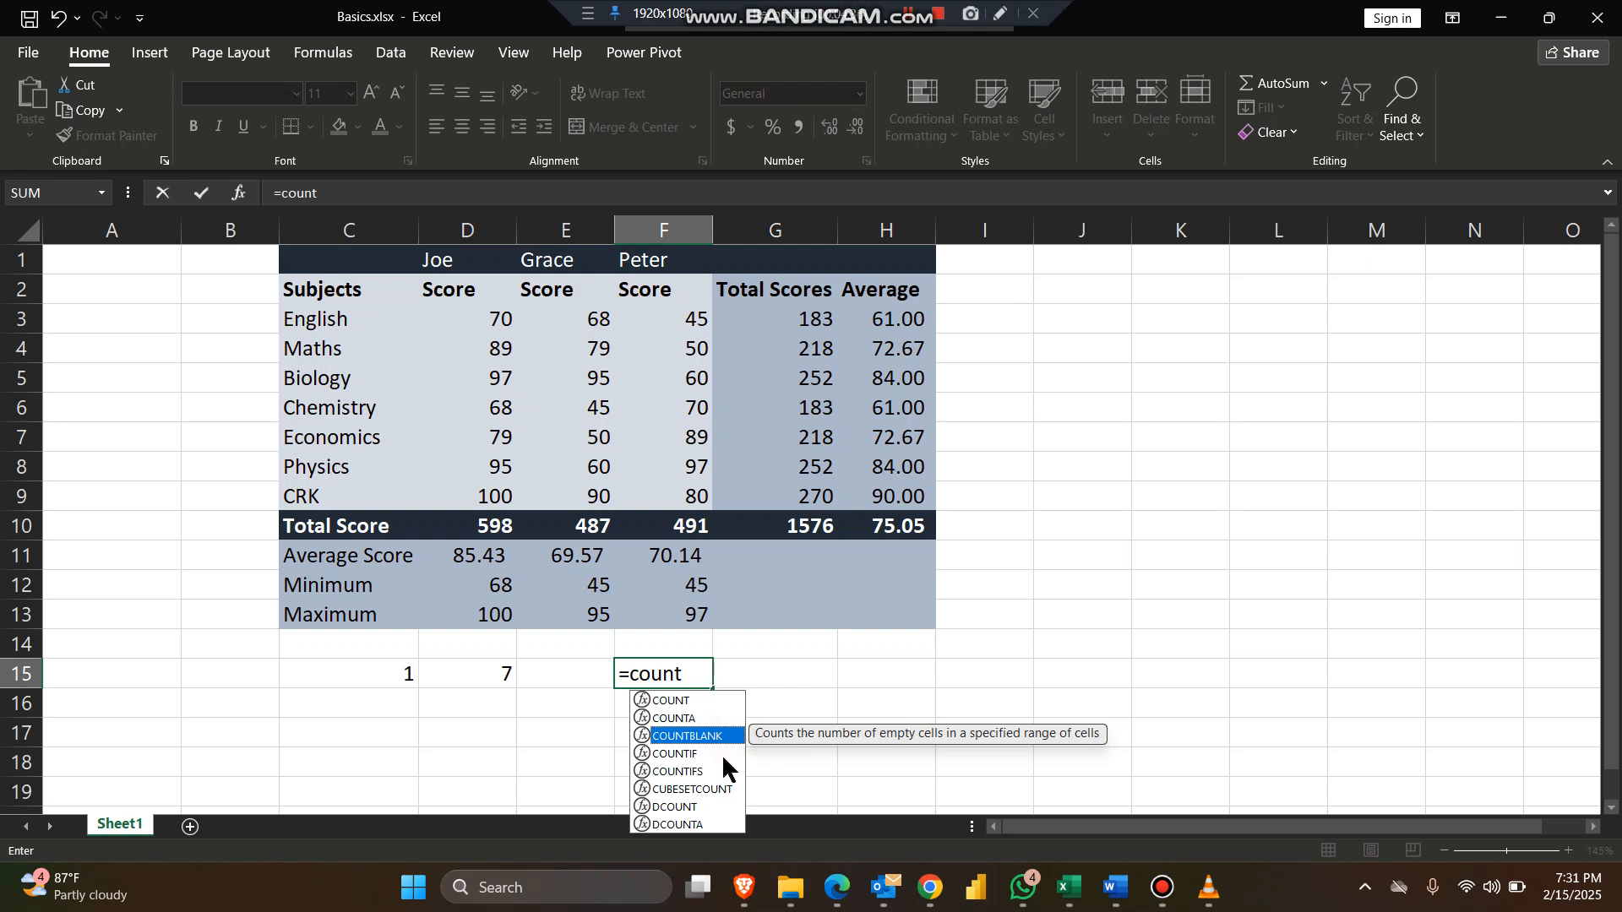
{"action": "left_click", "coordinate": [722, 755]}
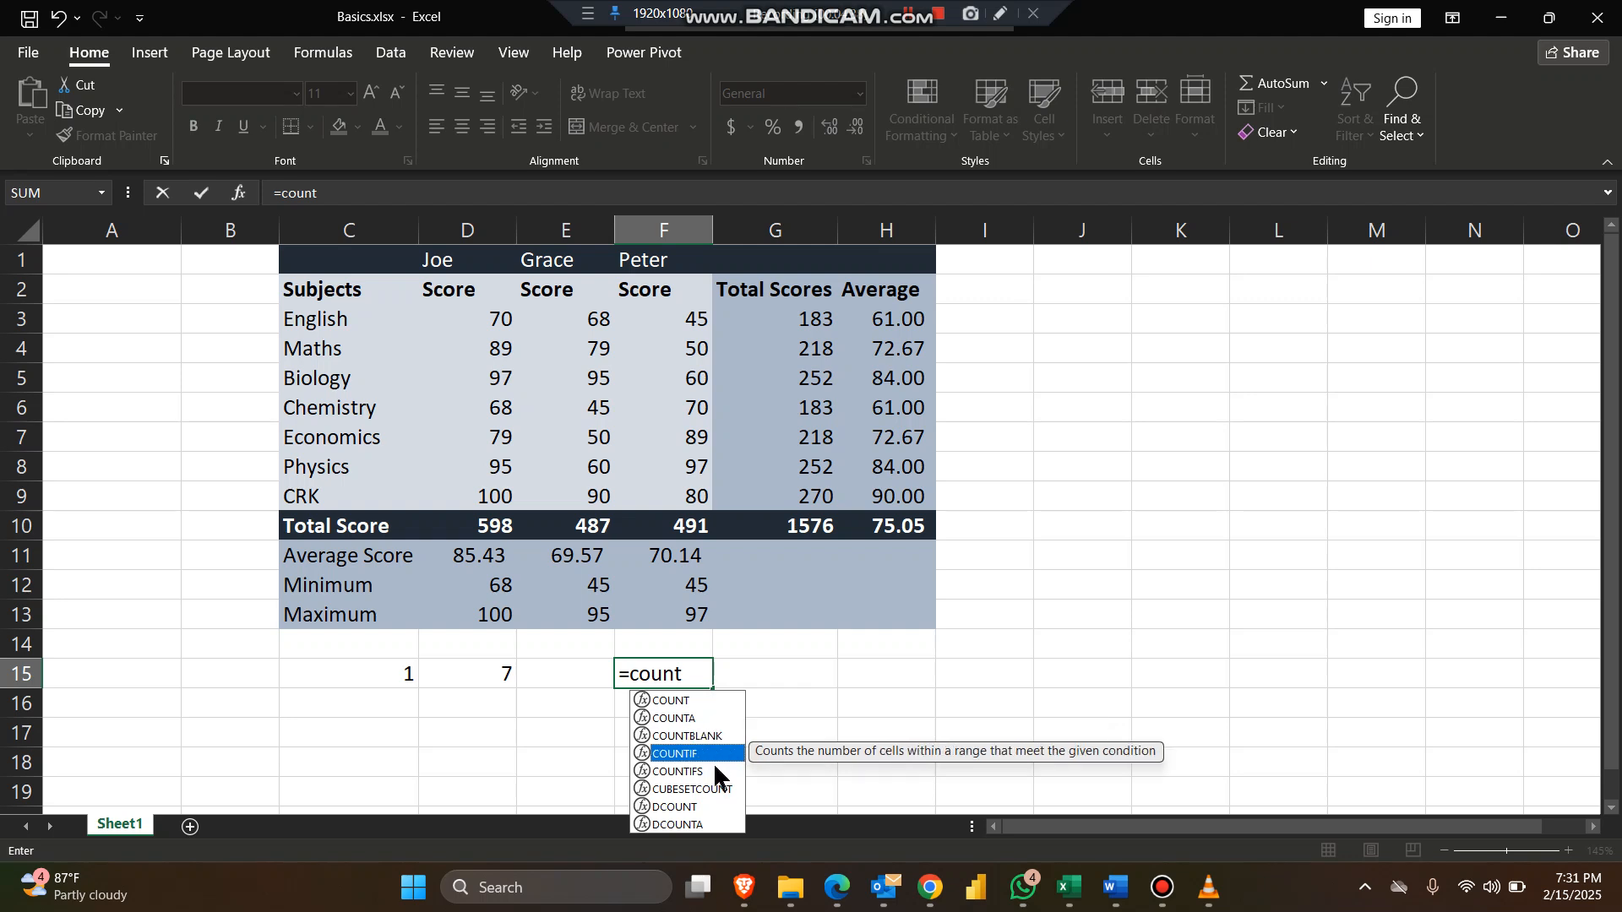
{"action": "left_click", "coordinate": [721, 771]}
{"action": "left_click", "coordinate": [718, 754]}
{"action": "key", "text": "BackSpace"}
{"action": "key", "text": "BackSpace"}
{"action": "key", "text": "BackSpace"}
{"action": "key", "text": "BackSpace"}
{"action": "key", "text": "BackSpace"}
{"action": "key", "text": "BackSpace"}
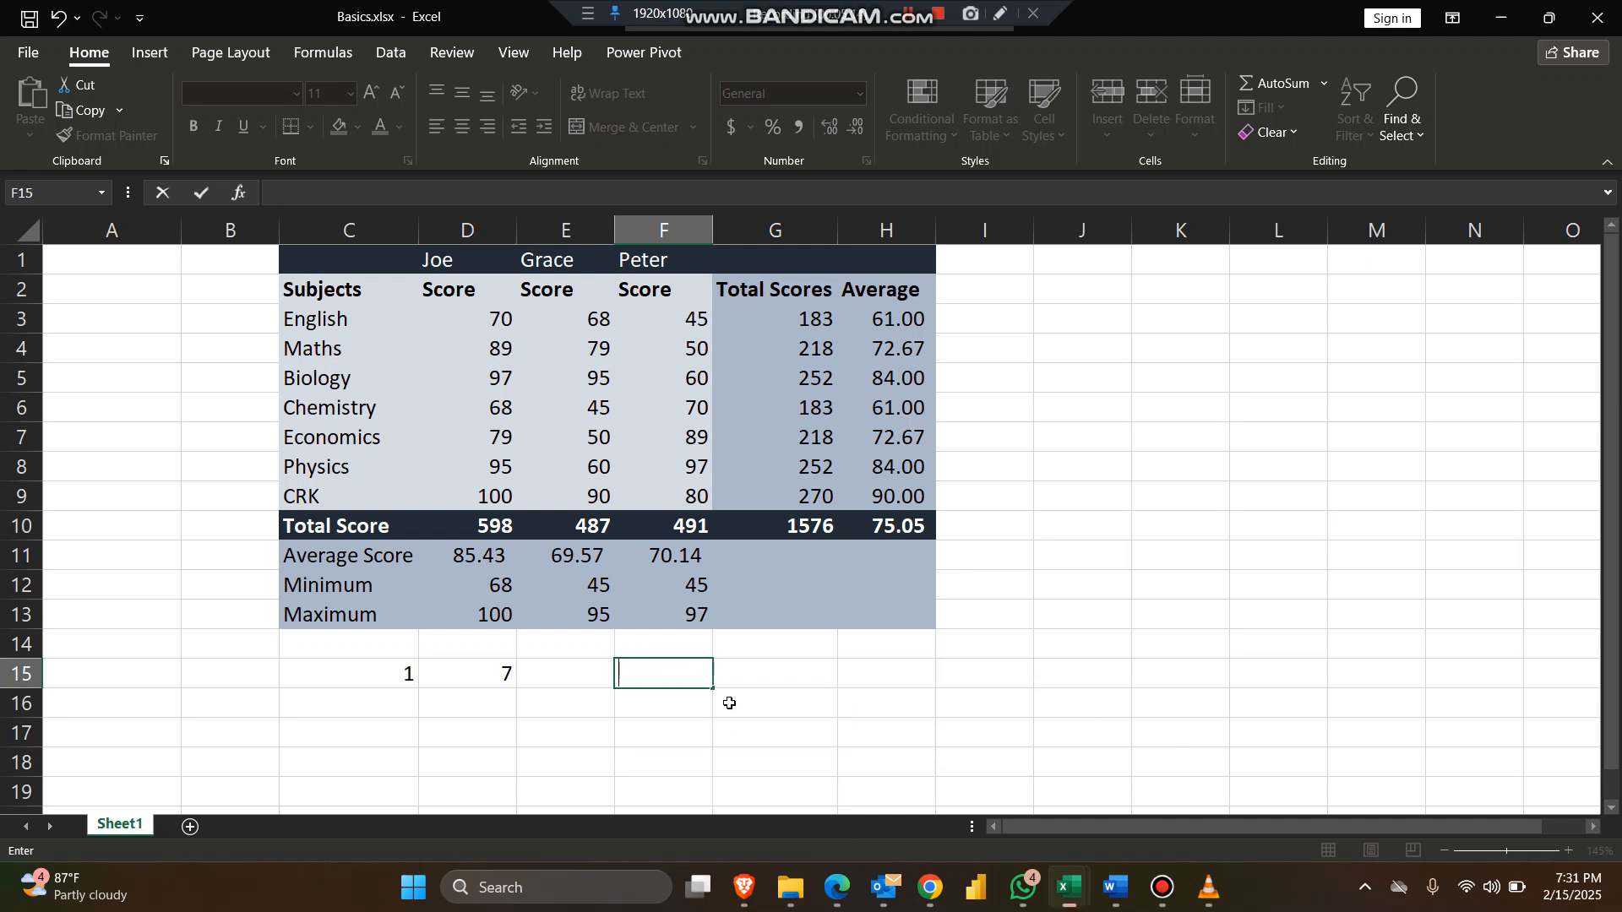
{"action": "key", "text": "Return"}
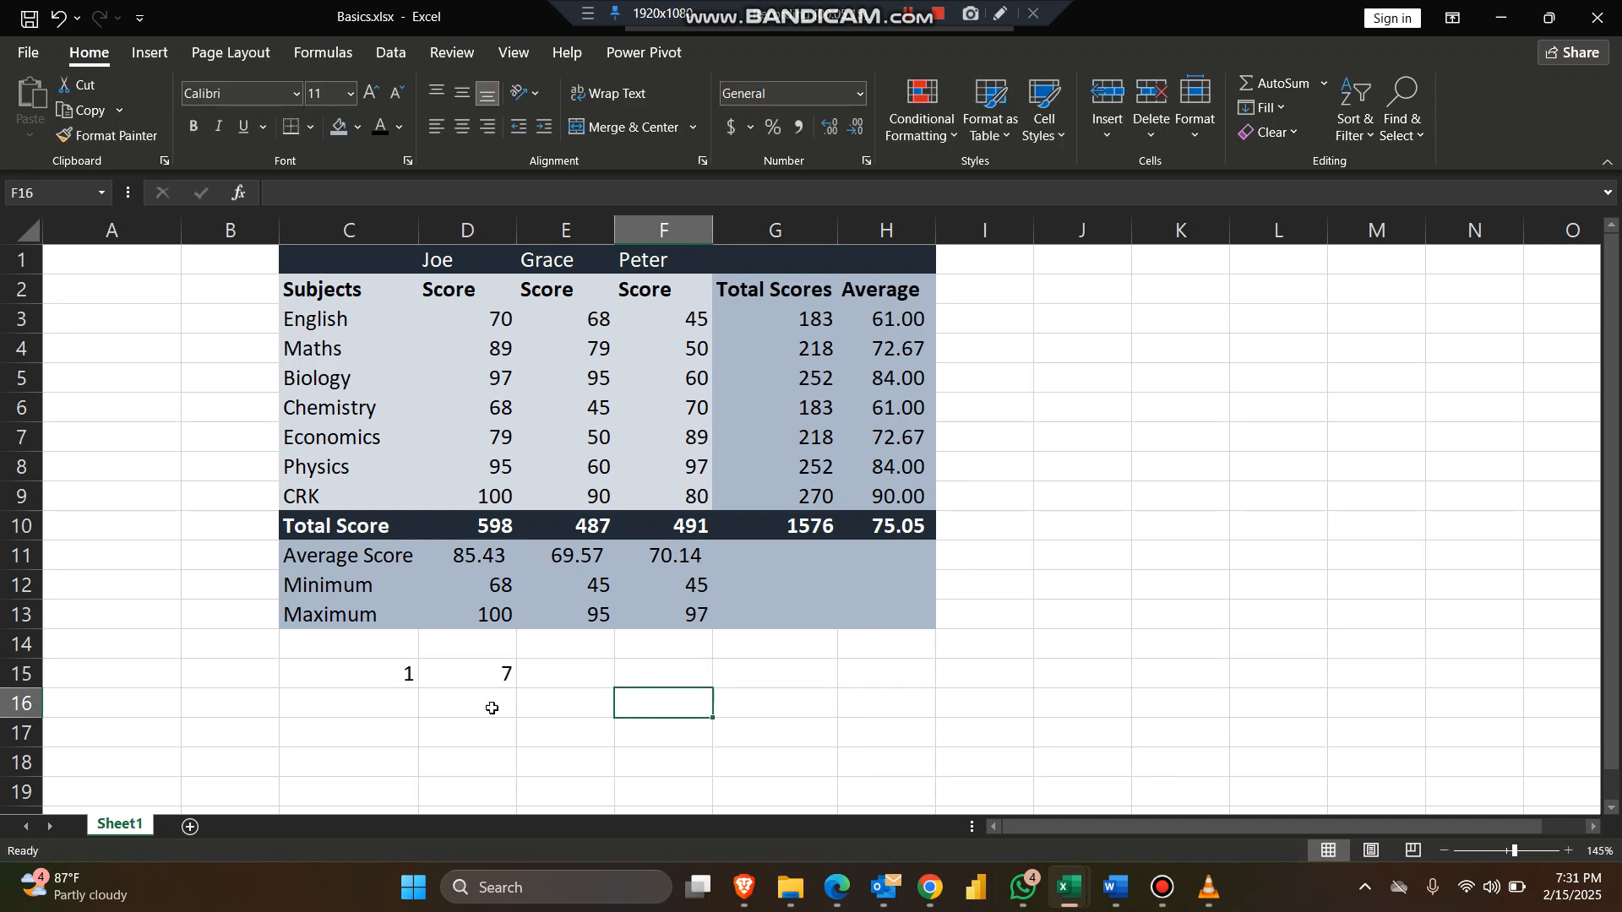
Step: Clear the COUNTBLANK formula from cell C15 in the results row
{"action": "left_click_drag", "start_coordinate": [371, 674], "coordinate": [598, 668]}
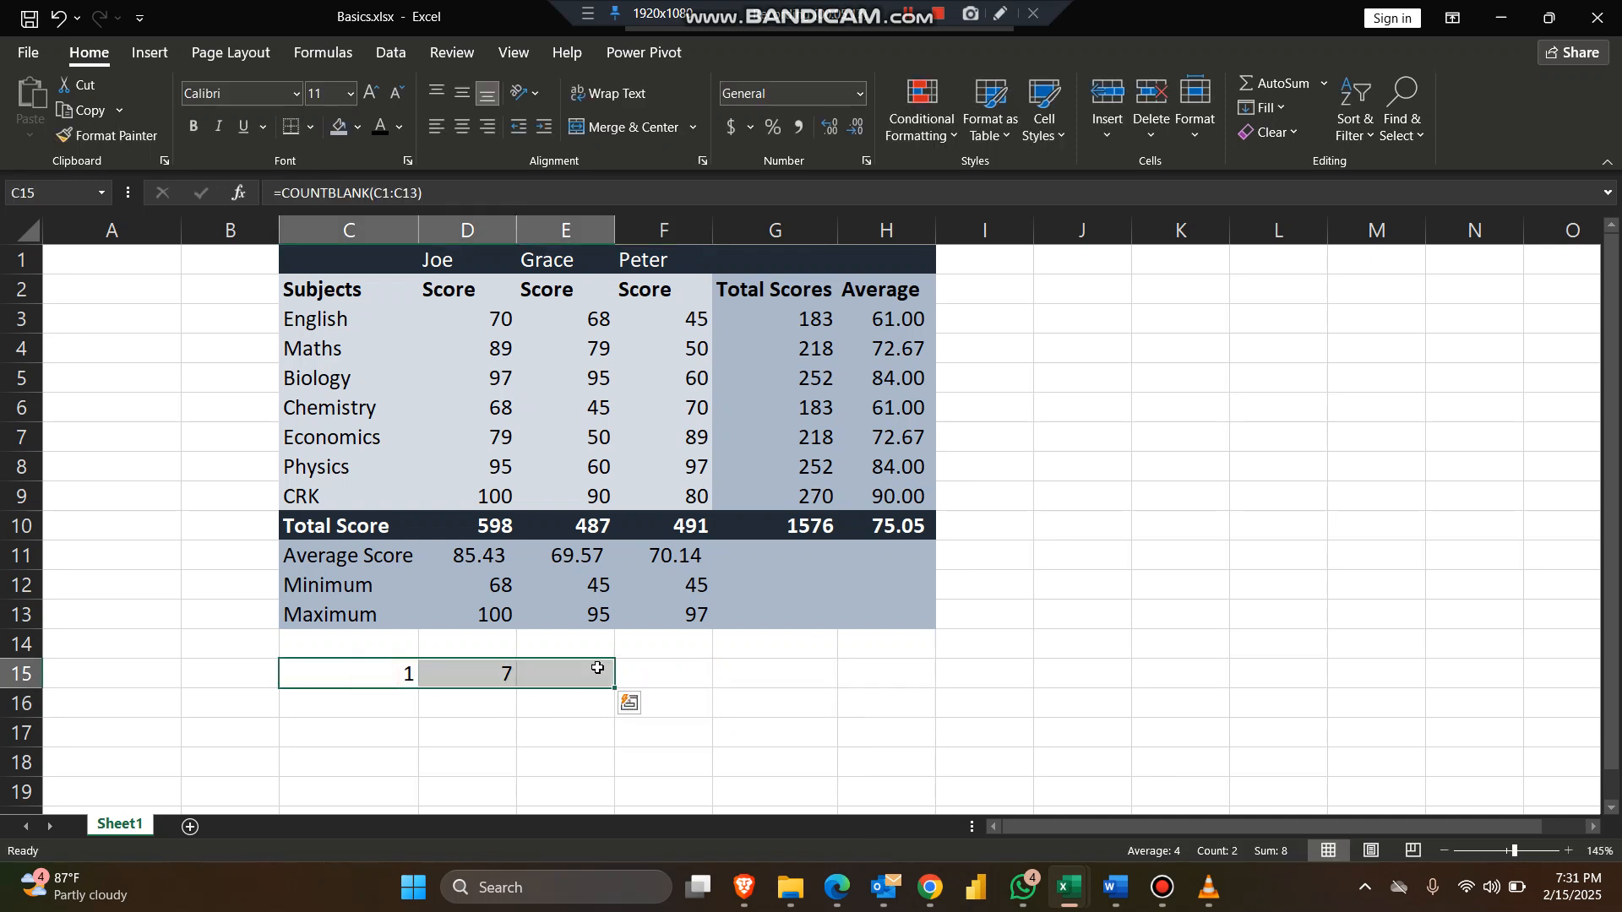
{"action": "key", "text": "BackSpace"}
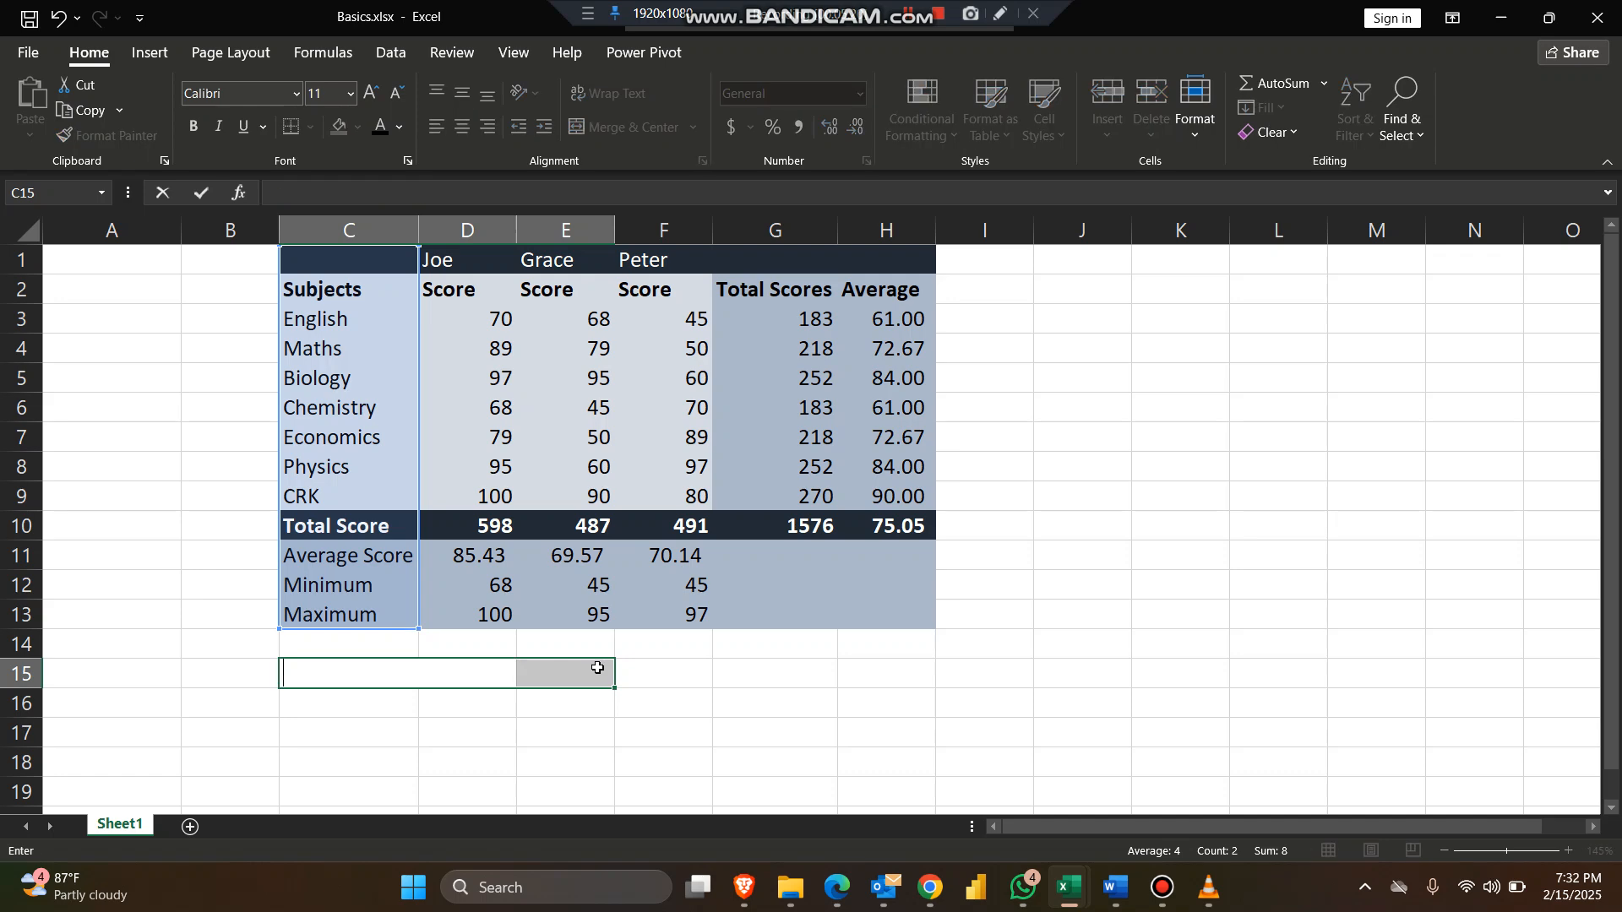
{"action": "key", "text": "alt+Tab"}
Step: Switch to the Word outline document and colour the '2. Common Functions' heading red
{"action": "key", "text": "alt+Tab"}
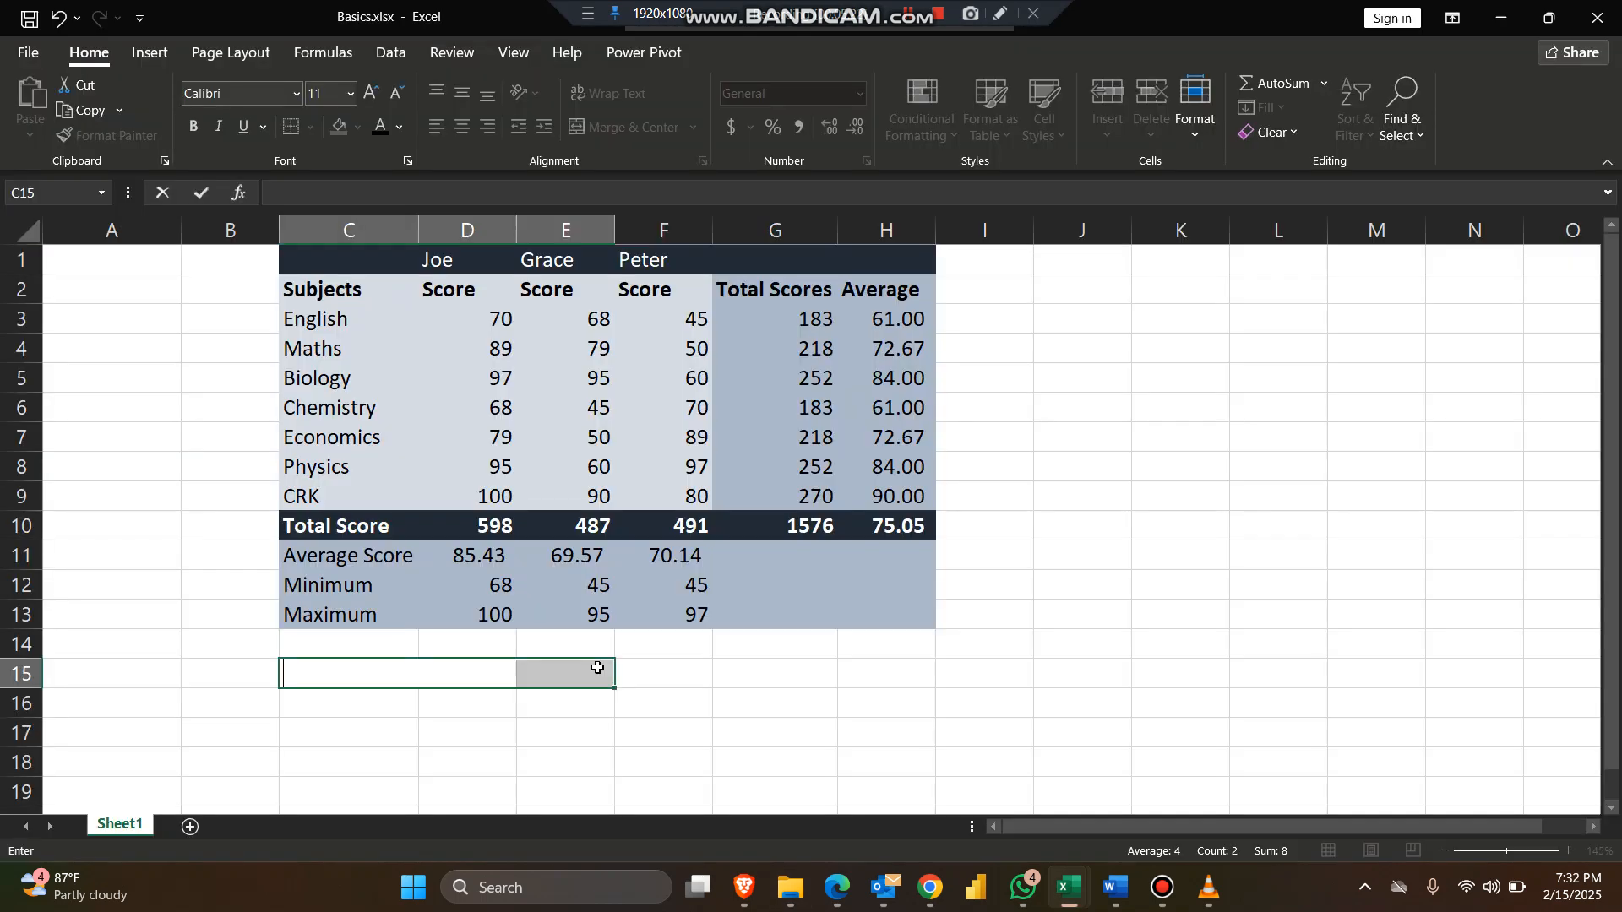
{"action": "key", "text": "alt+Tab"}
{"action": "key", "text": "Tab"}
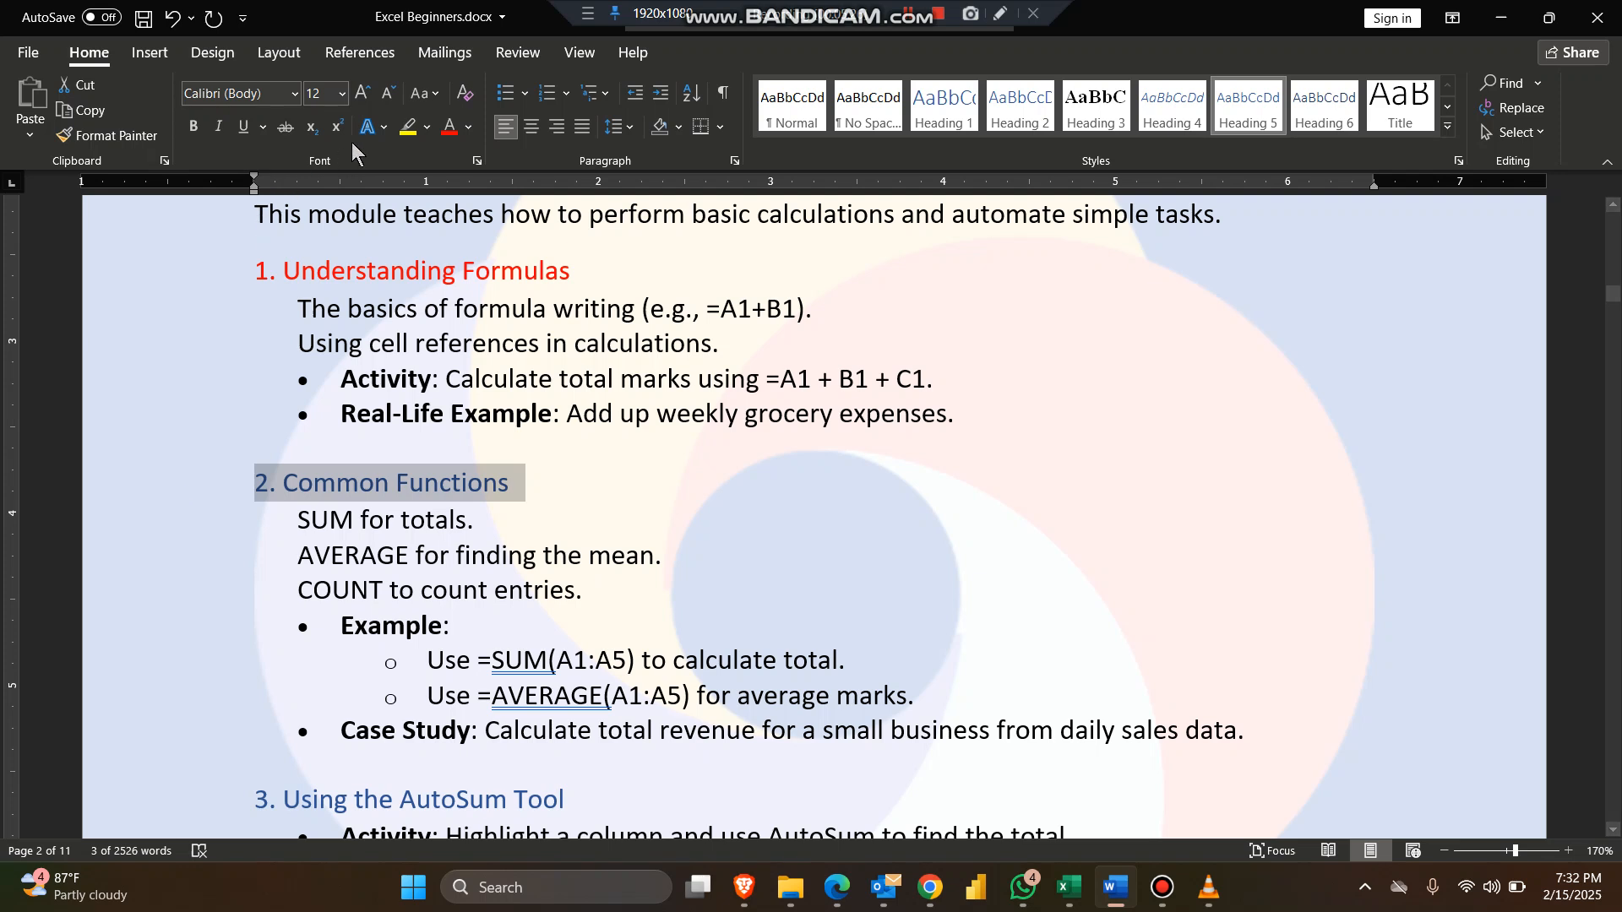
{"action": "left_click", "coordinate": [451, 127]}
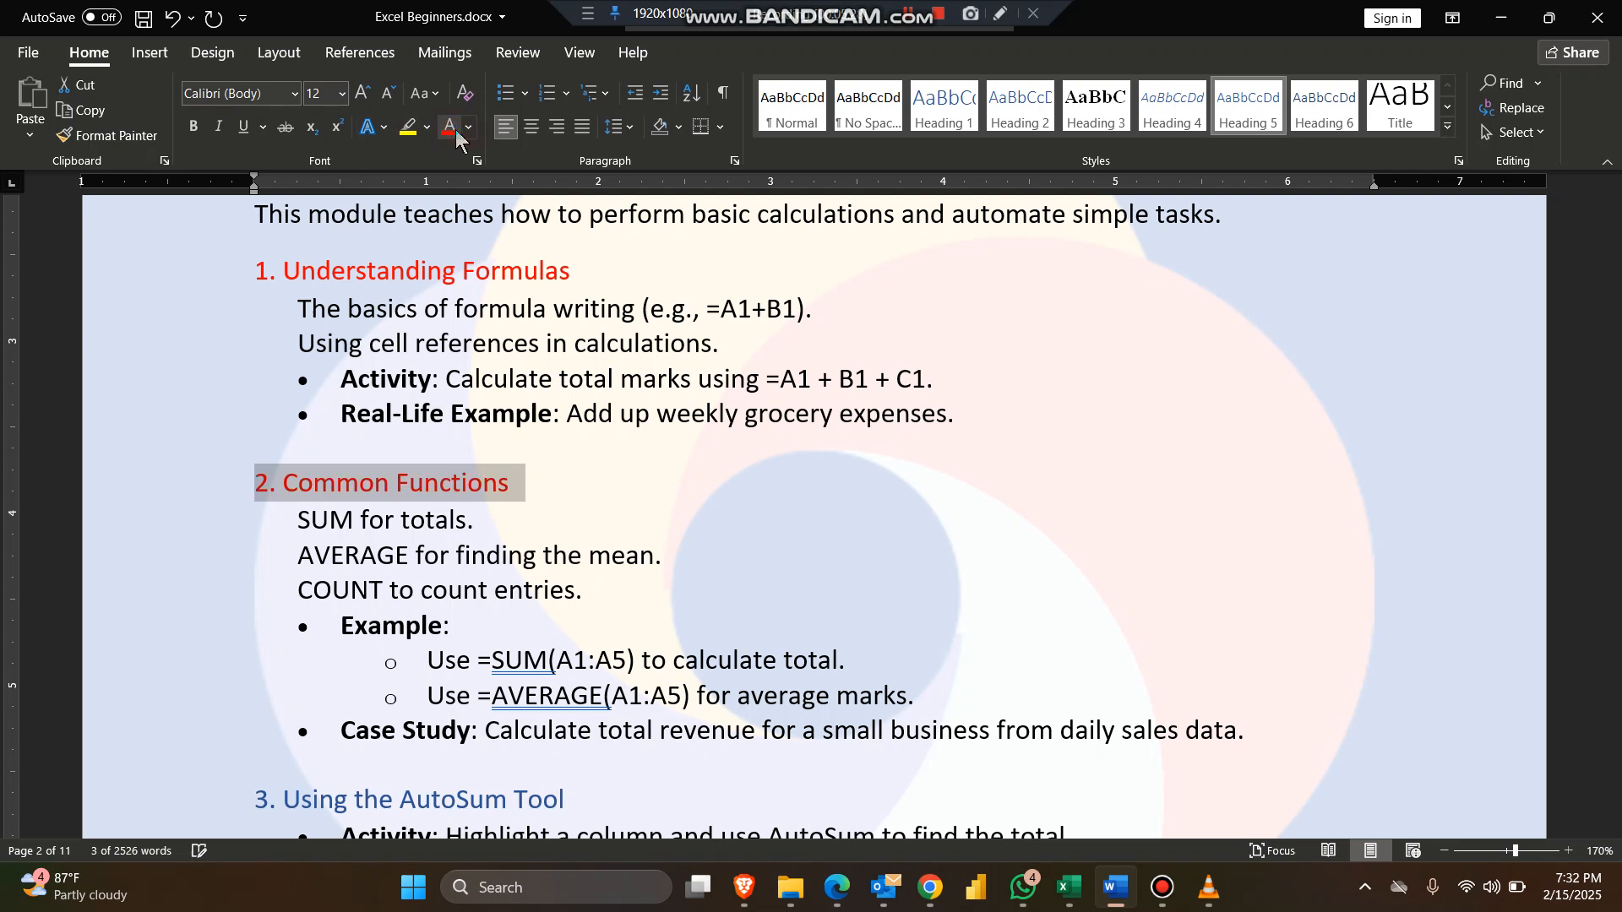
Step: Colour the '3. Using the AutoSum Tool' heading red as well
{"action": "scroll", "coordinate": [510, 341], "scroll_direction": "down", "scroll_amount": 3}
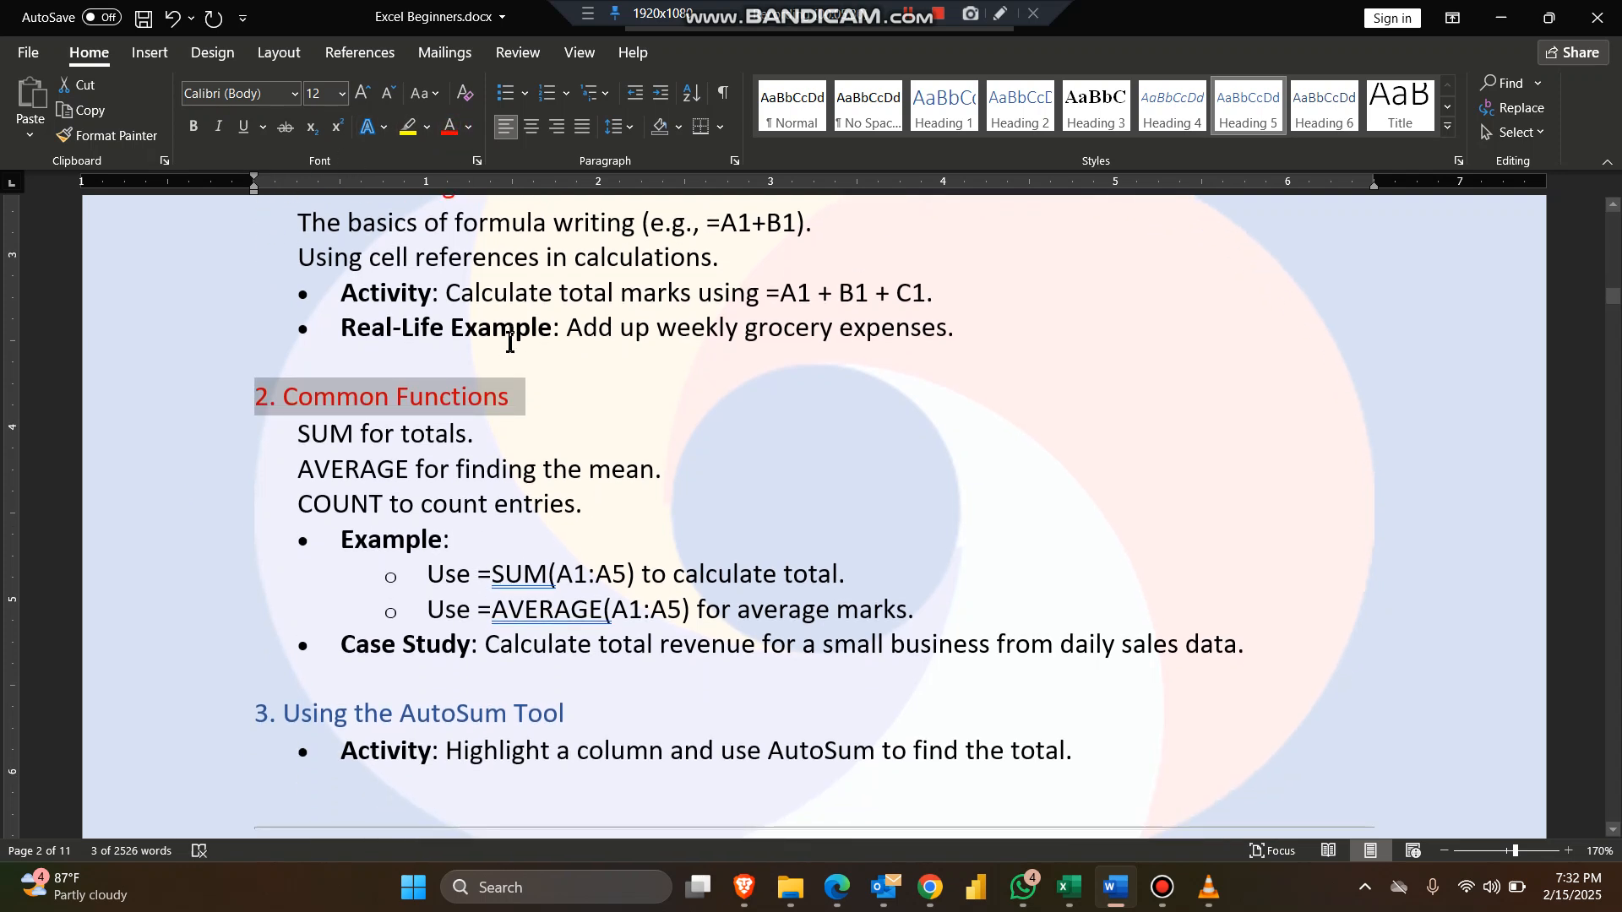
{"action": "left_click", "coordinate": [207, 534]}
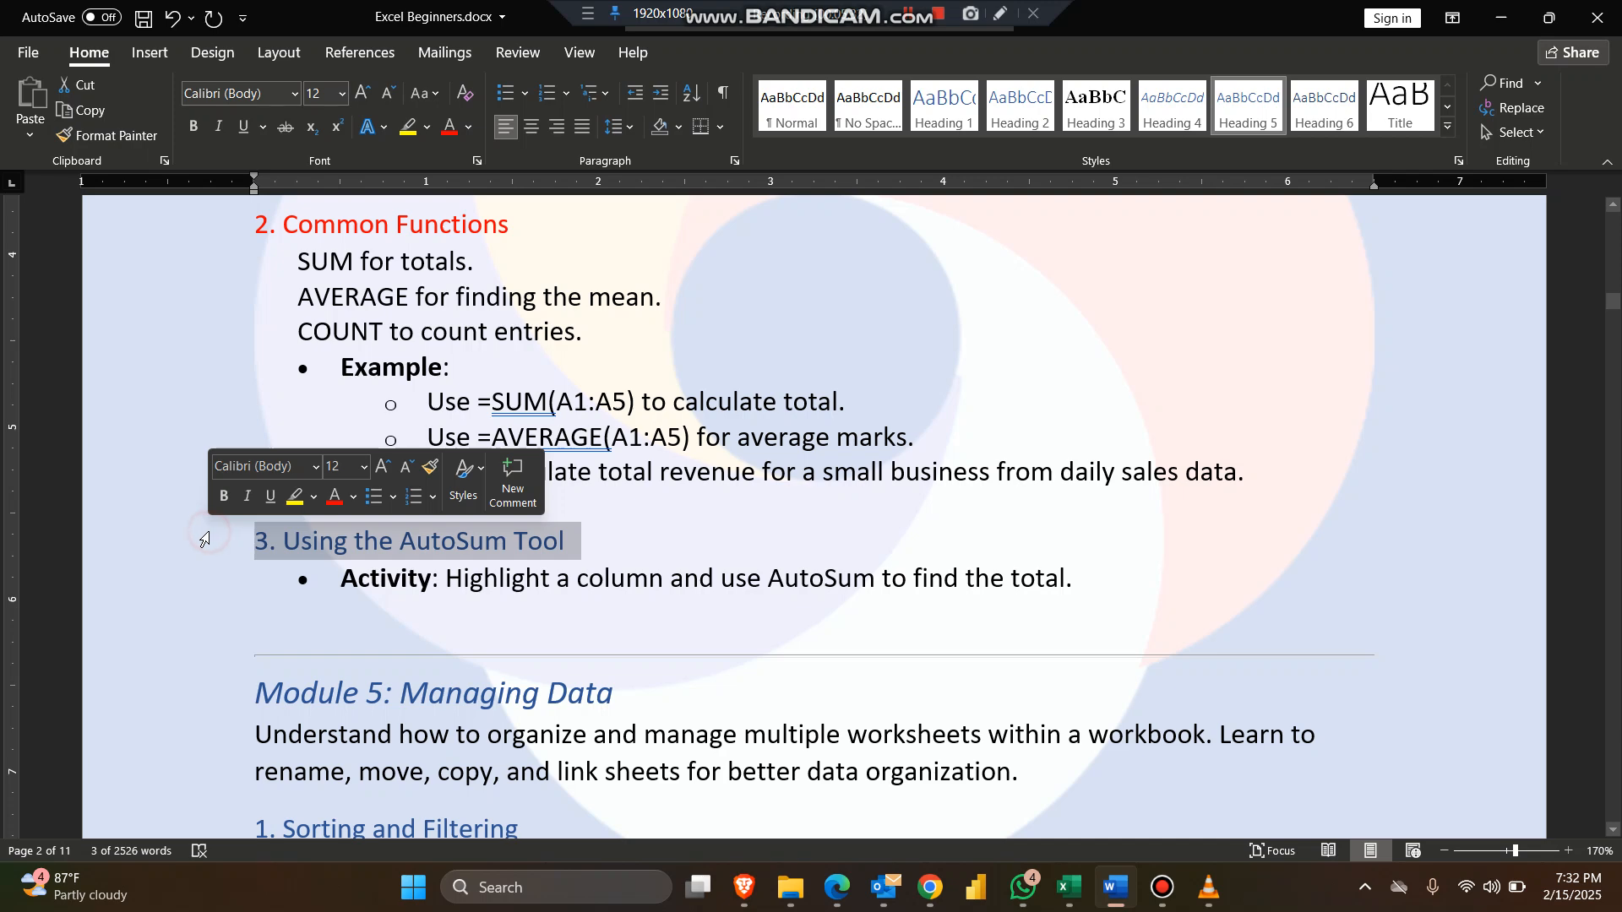
{"action": "left_click", "coordinate": [450, 127]}
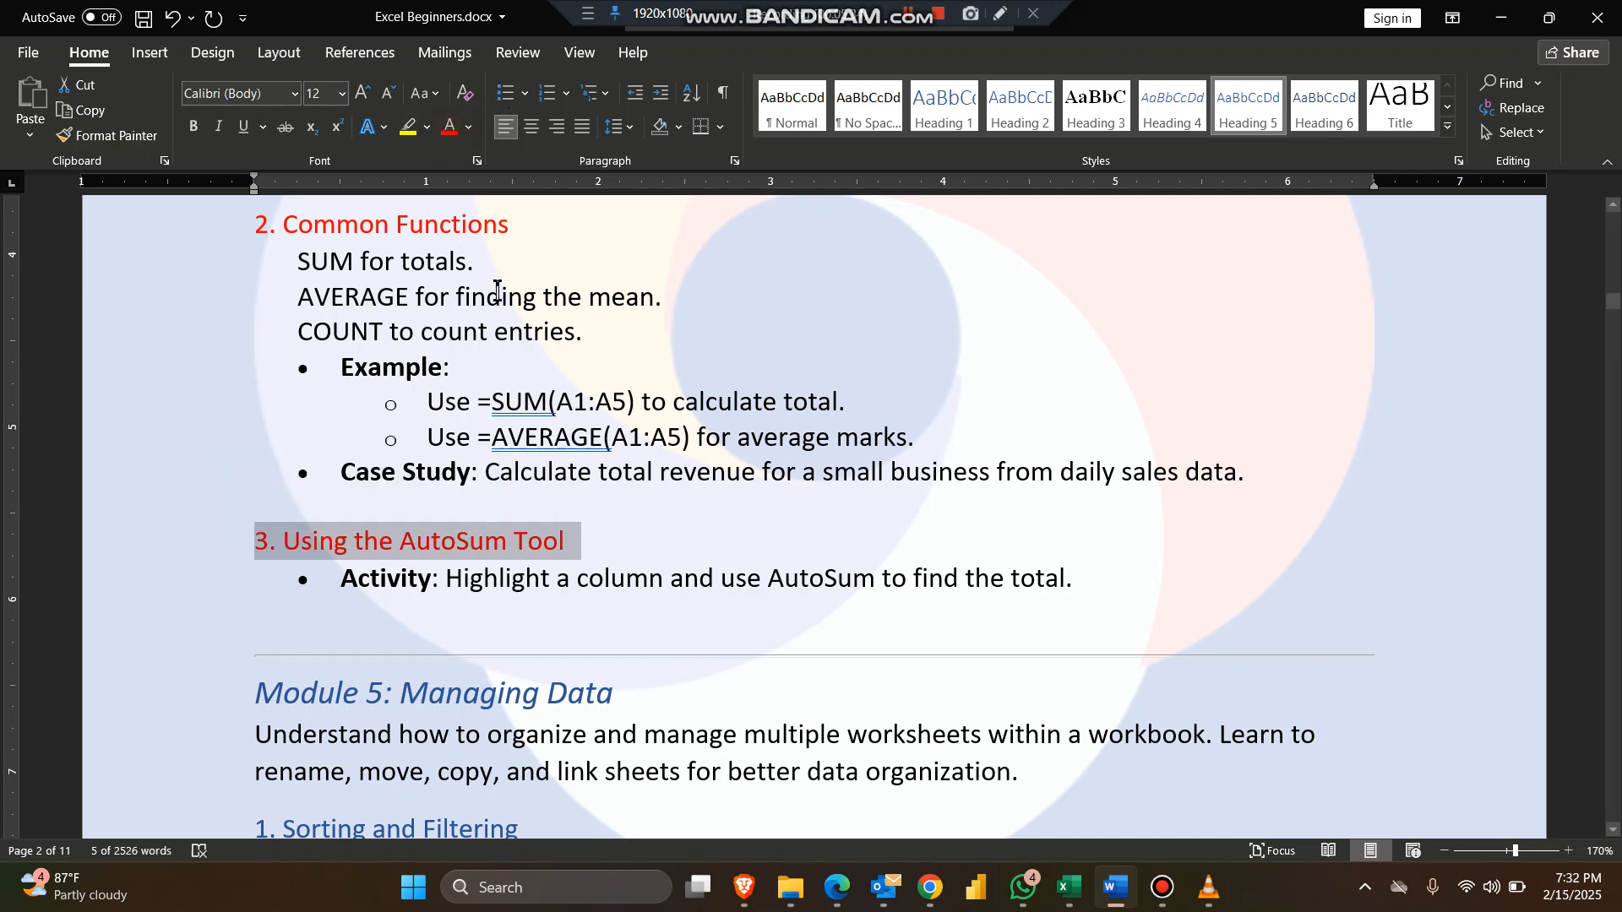
{"action": "scroll", "coordinate": [497, 291], "scroll_direction": "up", "scroll_amount": 2}
{"action": "scroll", "coordinate": [497, 288], "scroll_direction": "up", "scroll_amount": 2}
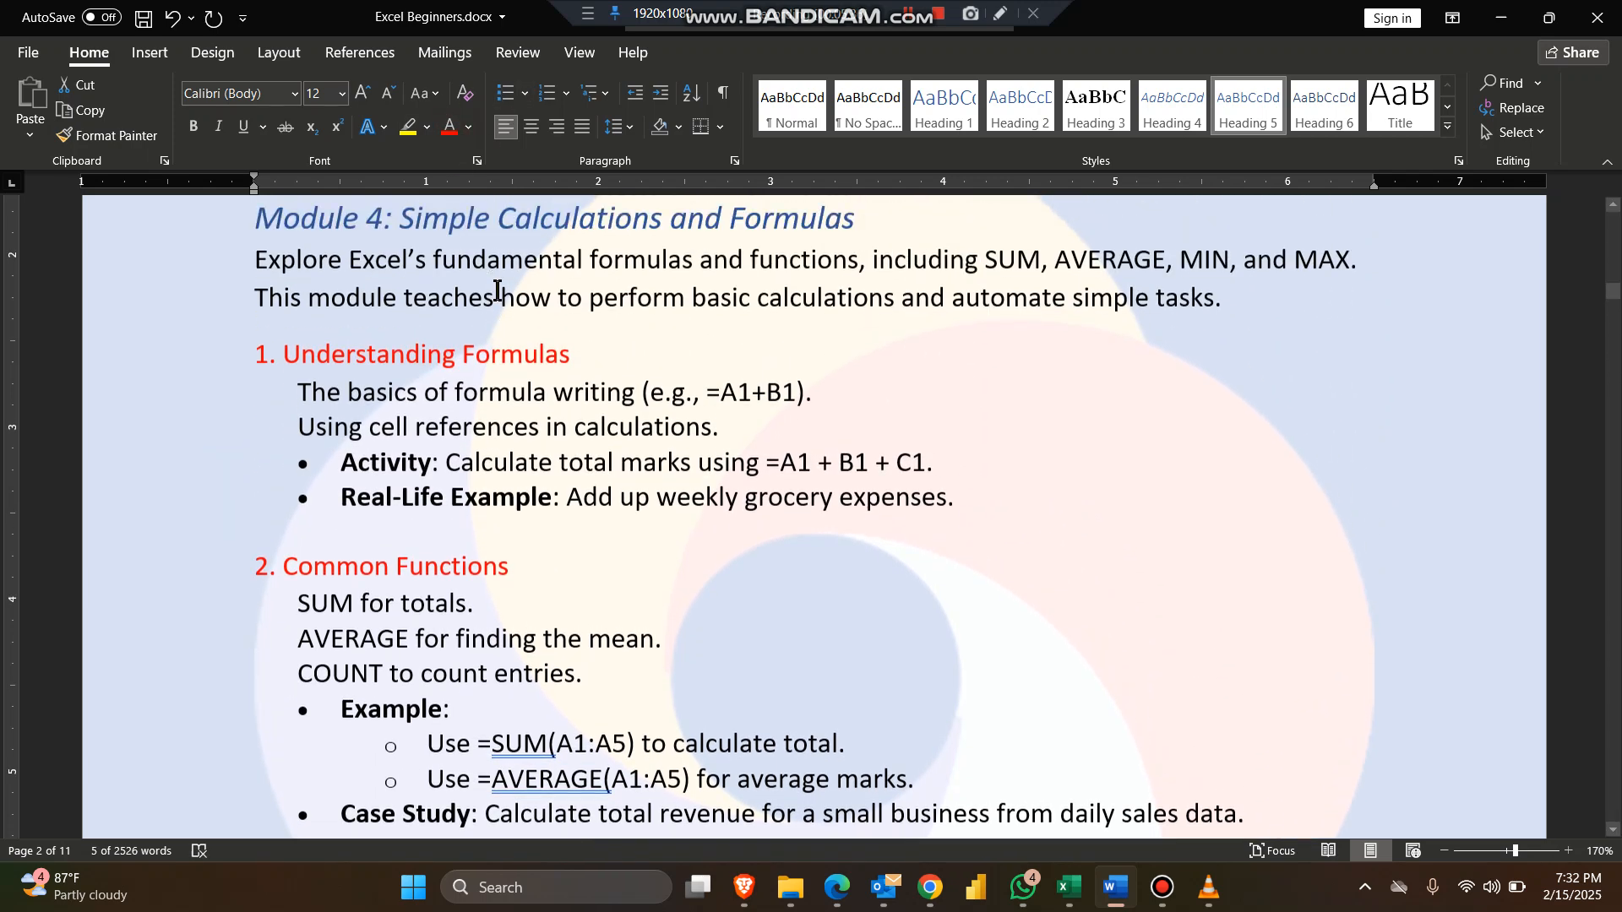
{"action": "scroll", "coordinate": [497, 286], "scroll_direction": "down", "scroll_amount": 4}
{"action": "scroll", "coordinate": [497, 289], "scroll_direction": "up", "scroll_amount": 6}
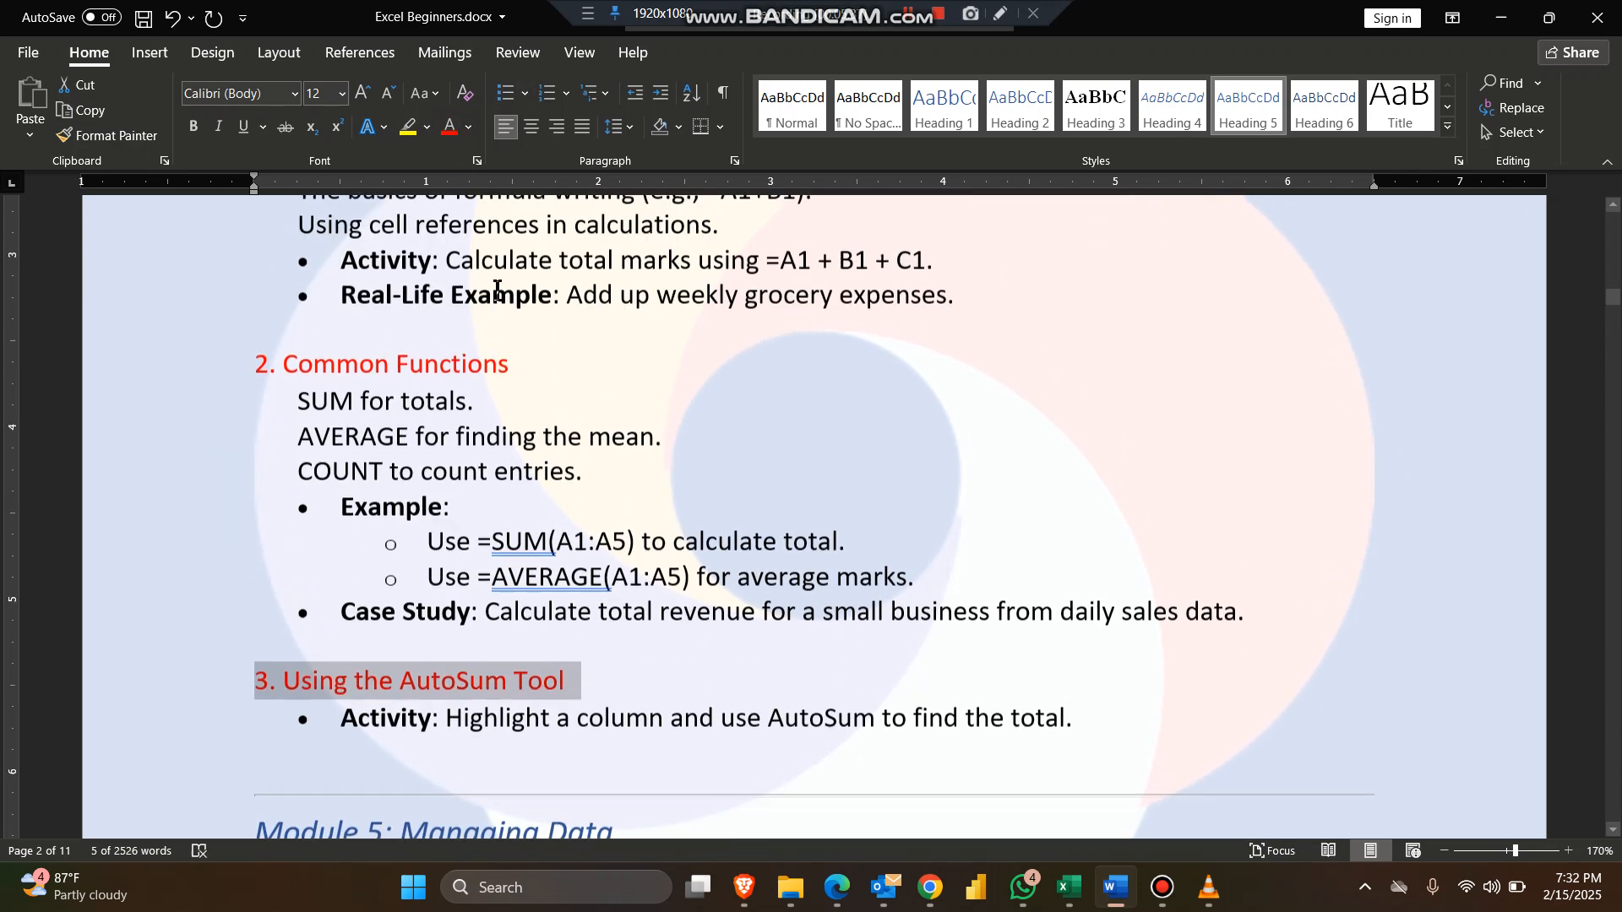